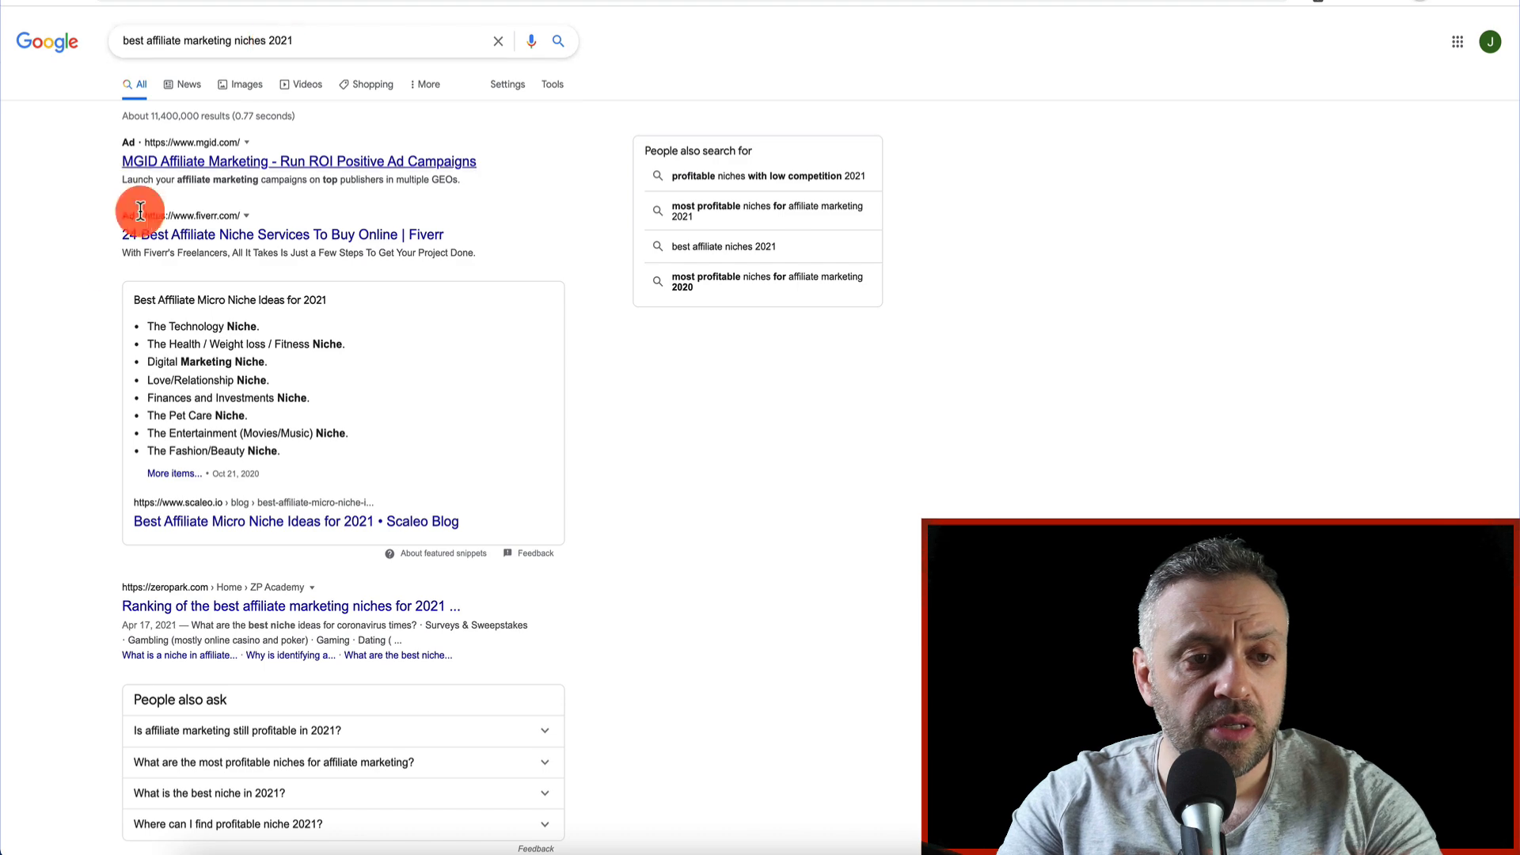
Step: Open the Zeropark ranking of the best affiliate marketing niches for 2021 and read its evergreen and pandemic-era verticals
{"action": "scroll", "coordinate": [70, 400], "scroll_direction": "down", "scroll_amount": 3}
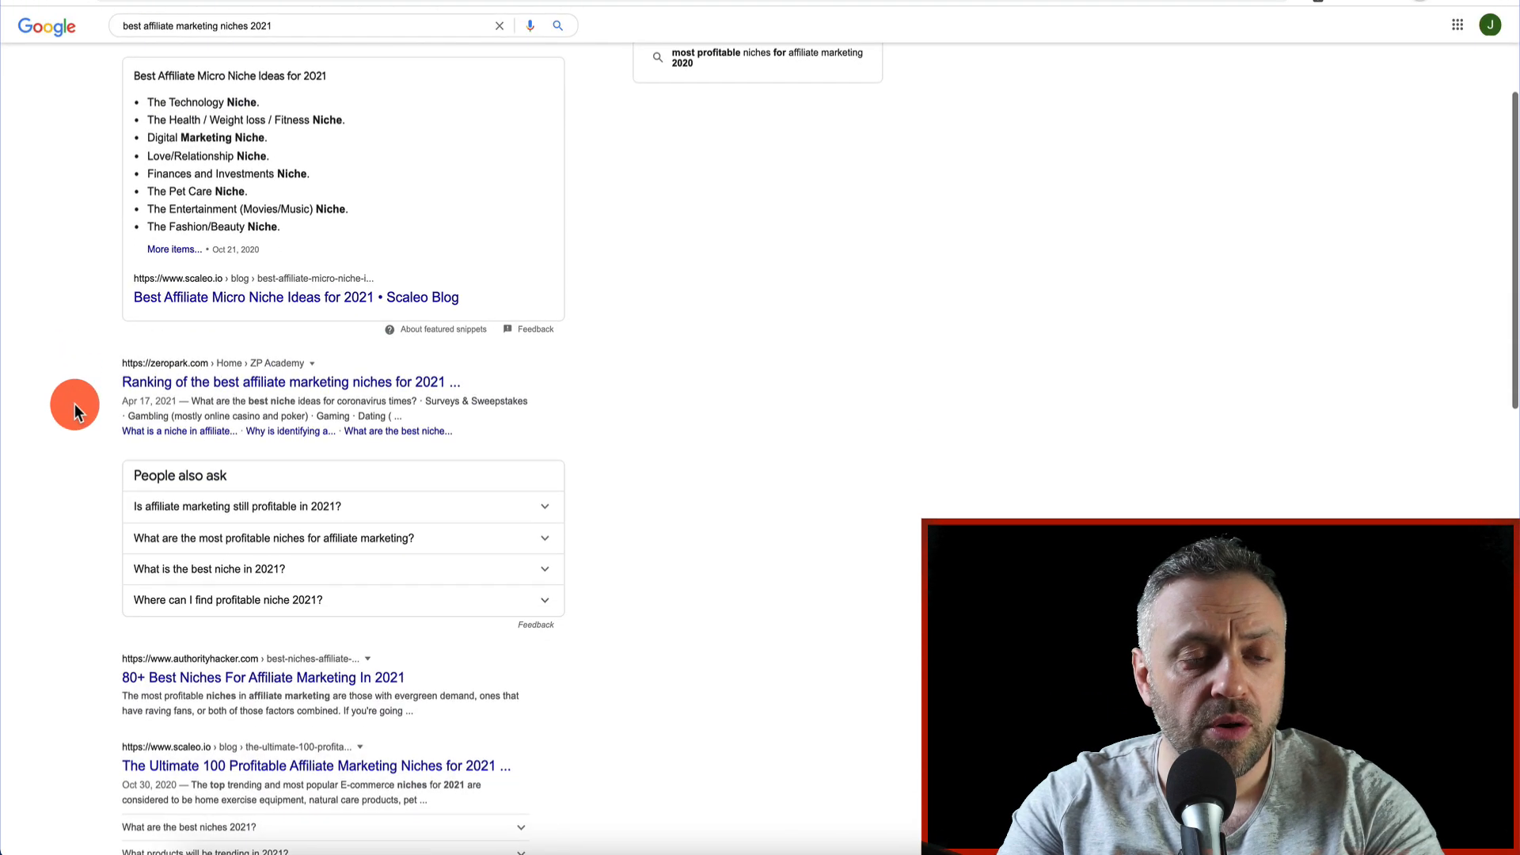
{"action": "left_click", "coordinate": [193, 383], "text": "super"}
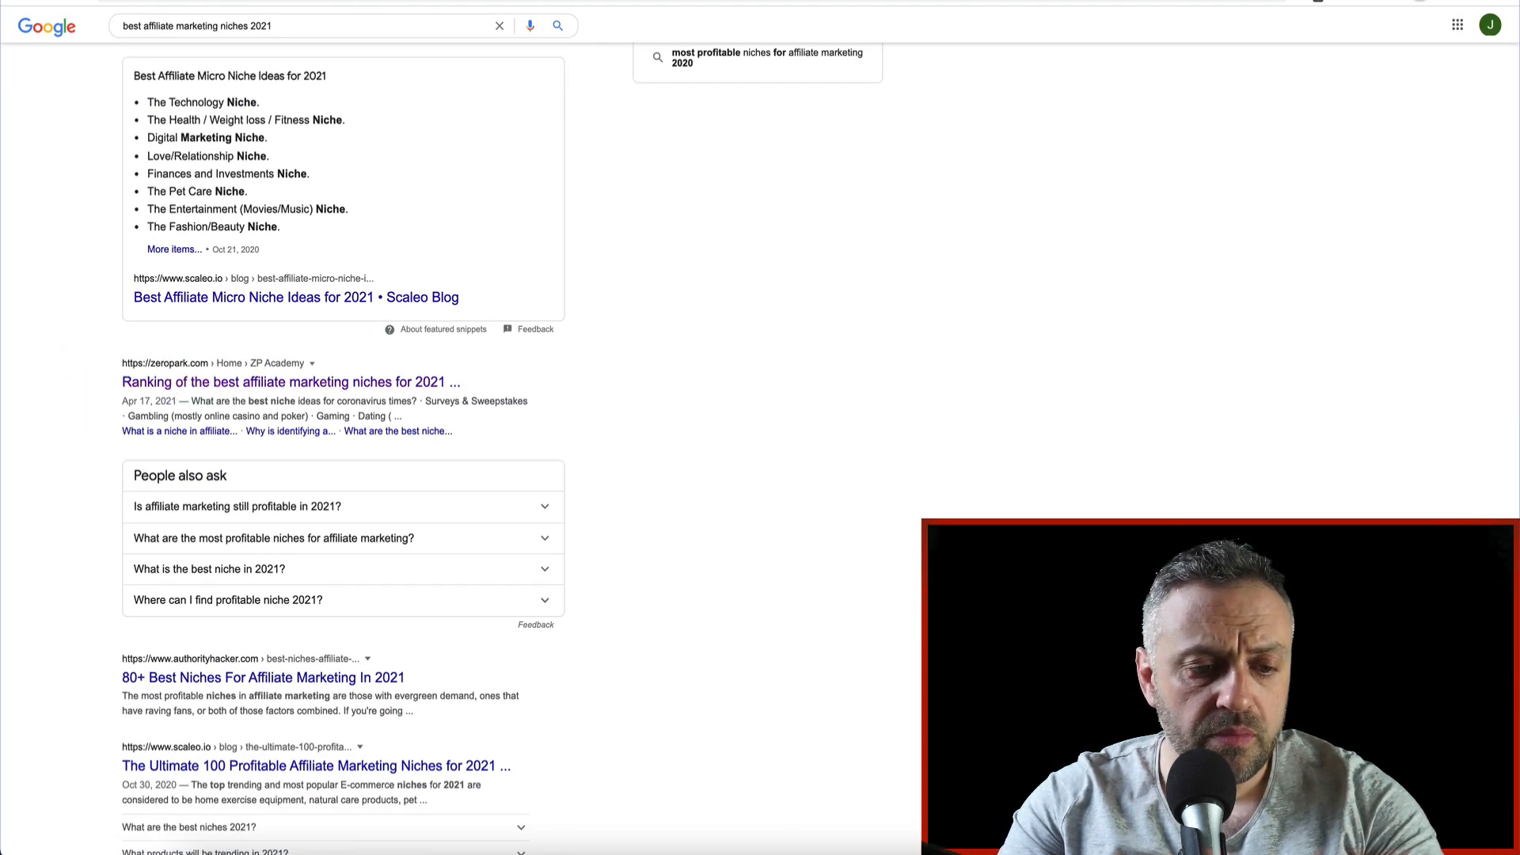
{"action": "key", "text": "ctrl+Tab"}
{"action": "scroll", "coordinate": [216, 502], "scroll_direction": "down", "scroll_amount": 10}
{"action": "scroll", "coordinate": [254, 510], "scroll_direction": "down", "scroll_amount": 20}
{"action": "scroll", "coordinate": [255, 510], "scroll_direction": "down", "scroll_amount": 3}
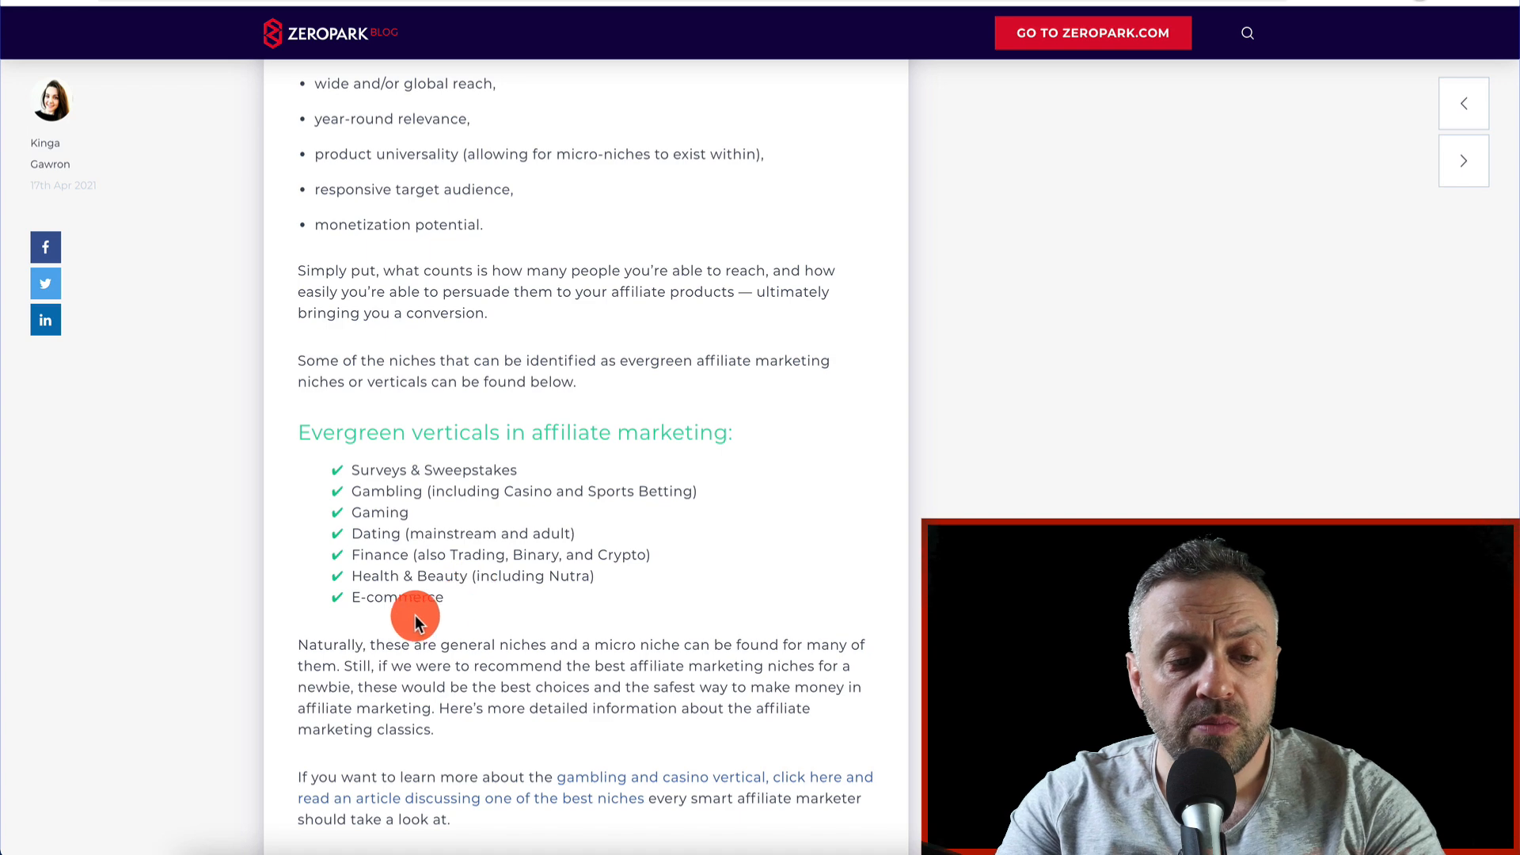
{"action": "scroll", "coordinate": [260, 610], "scroll_direction": "down", "scroll_amount": 10}
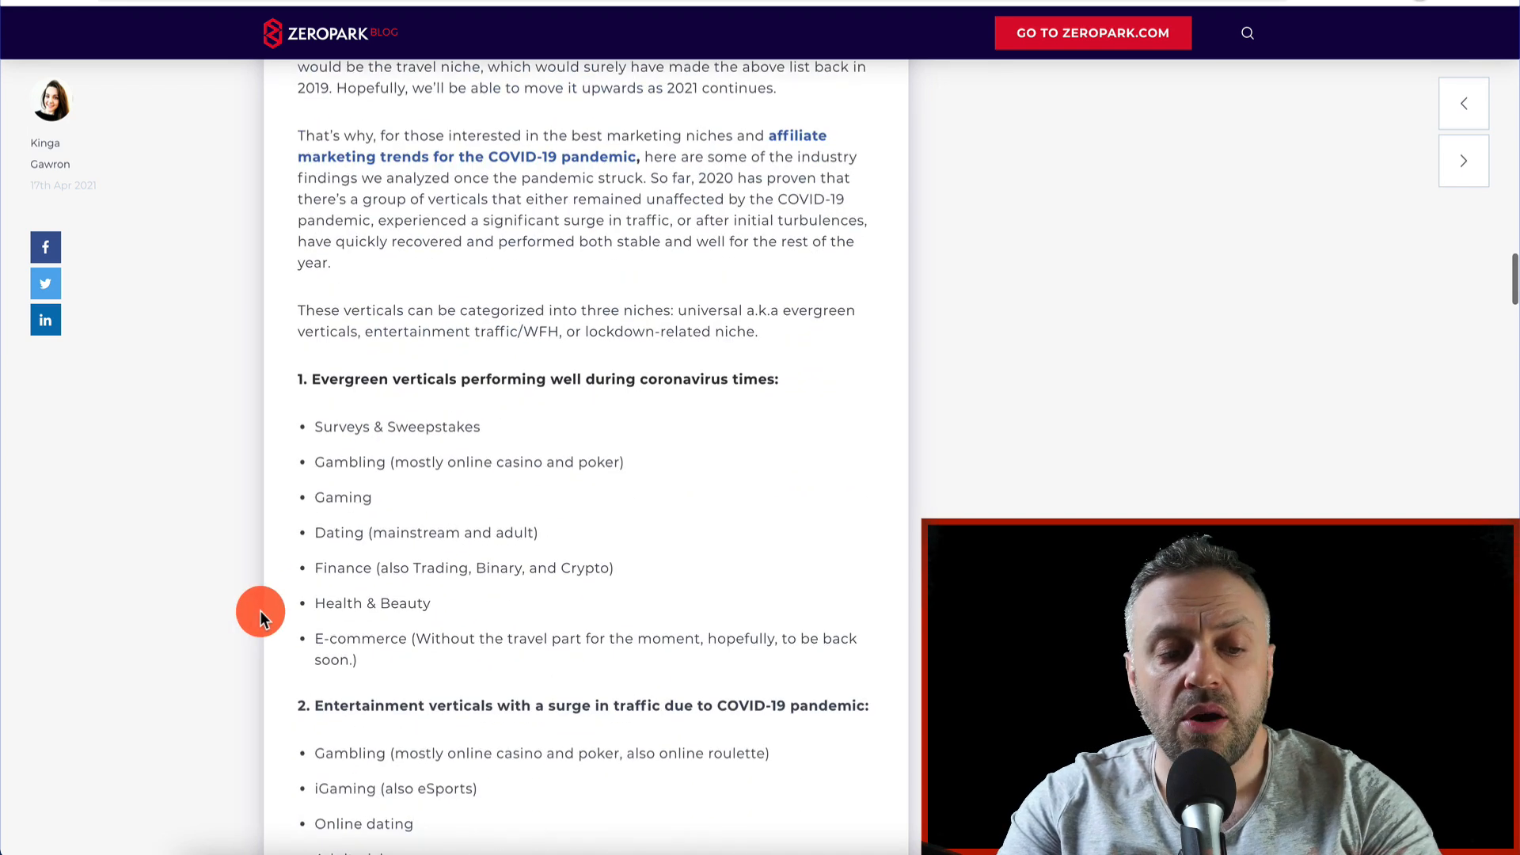
{"action": "scroll", "coordinate": [259, 611], "scroll_direction": "down", "scroll_amount": 3}
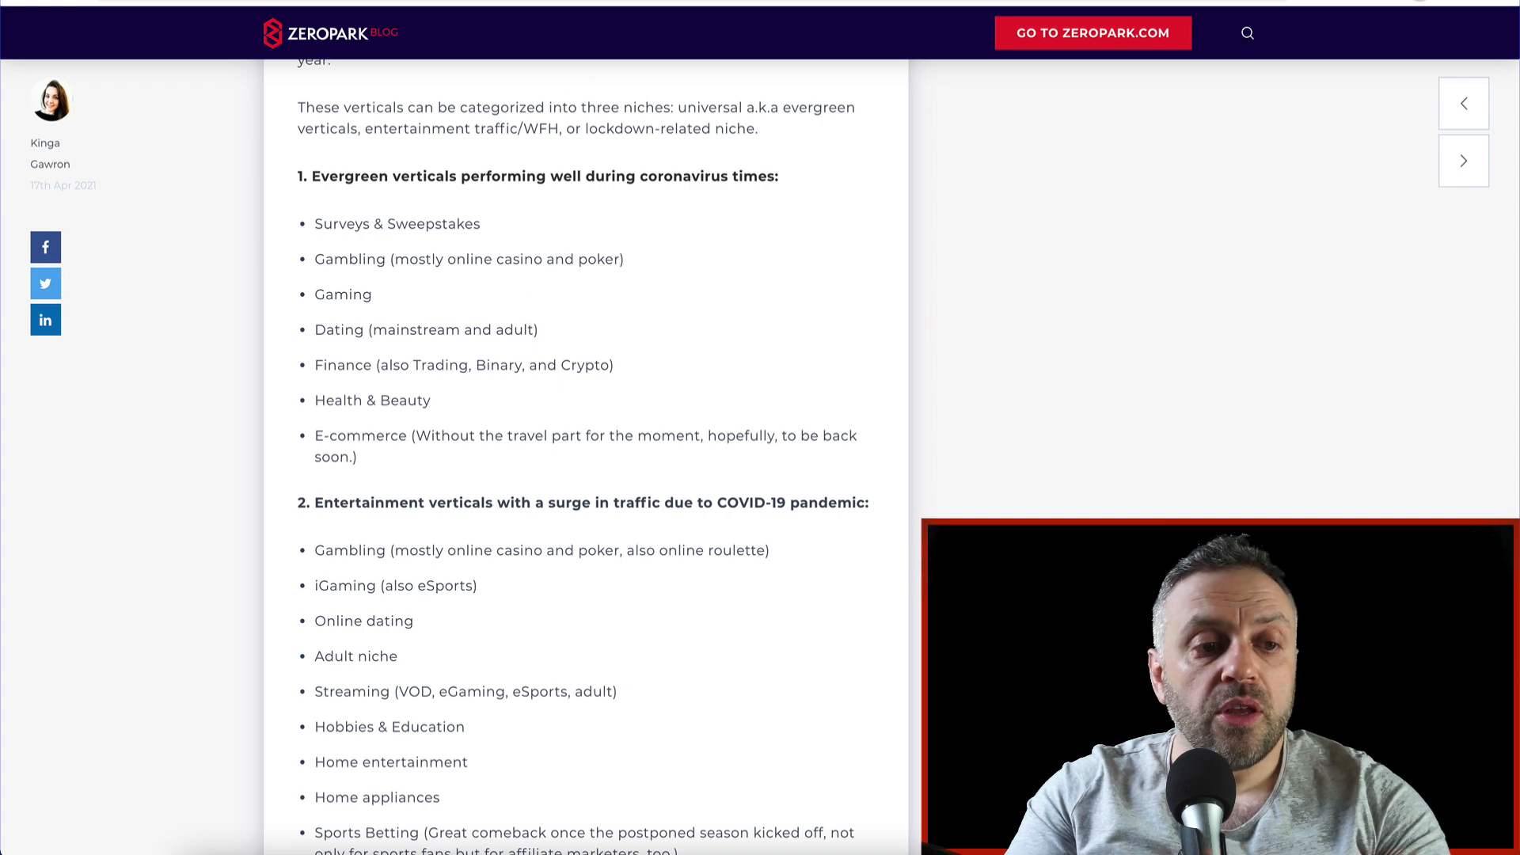
Step: Switch to the Buy Quality PLR homepage and review the types of PLR products it offers
{"action": "left_click", "coordinate": [612, 2]}
{"action": "scroll", "coordinate": [121, 217], "scroll_direction": "up", "scroll_amount": 3}
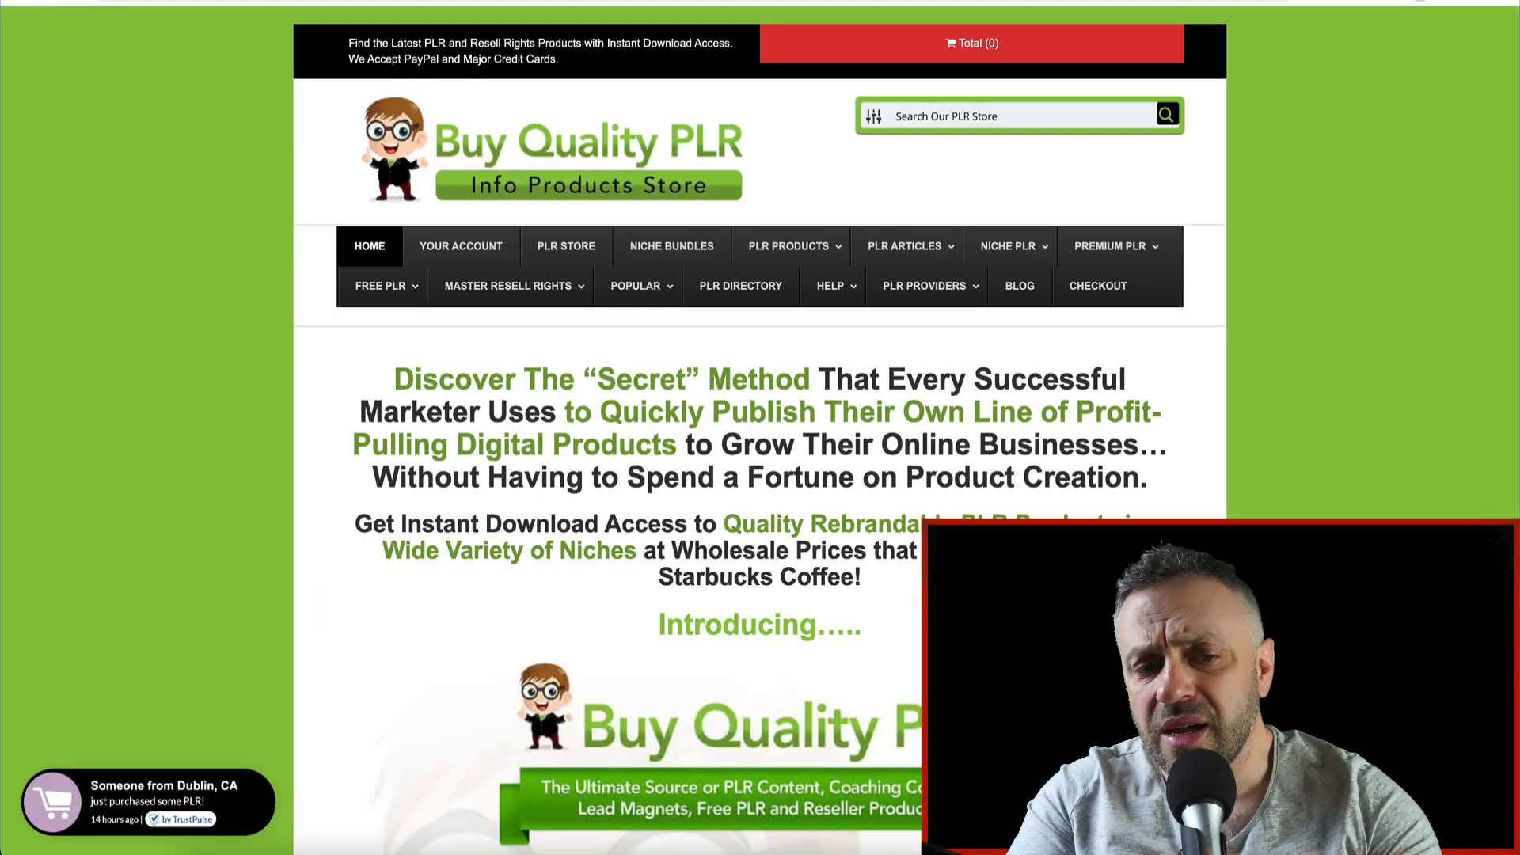
{"action": "scroll", "coordinate": [324, 312], "scroll_direction": "down", "scroll_amount": 9}
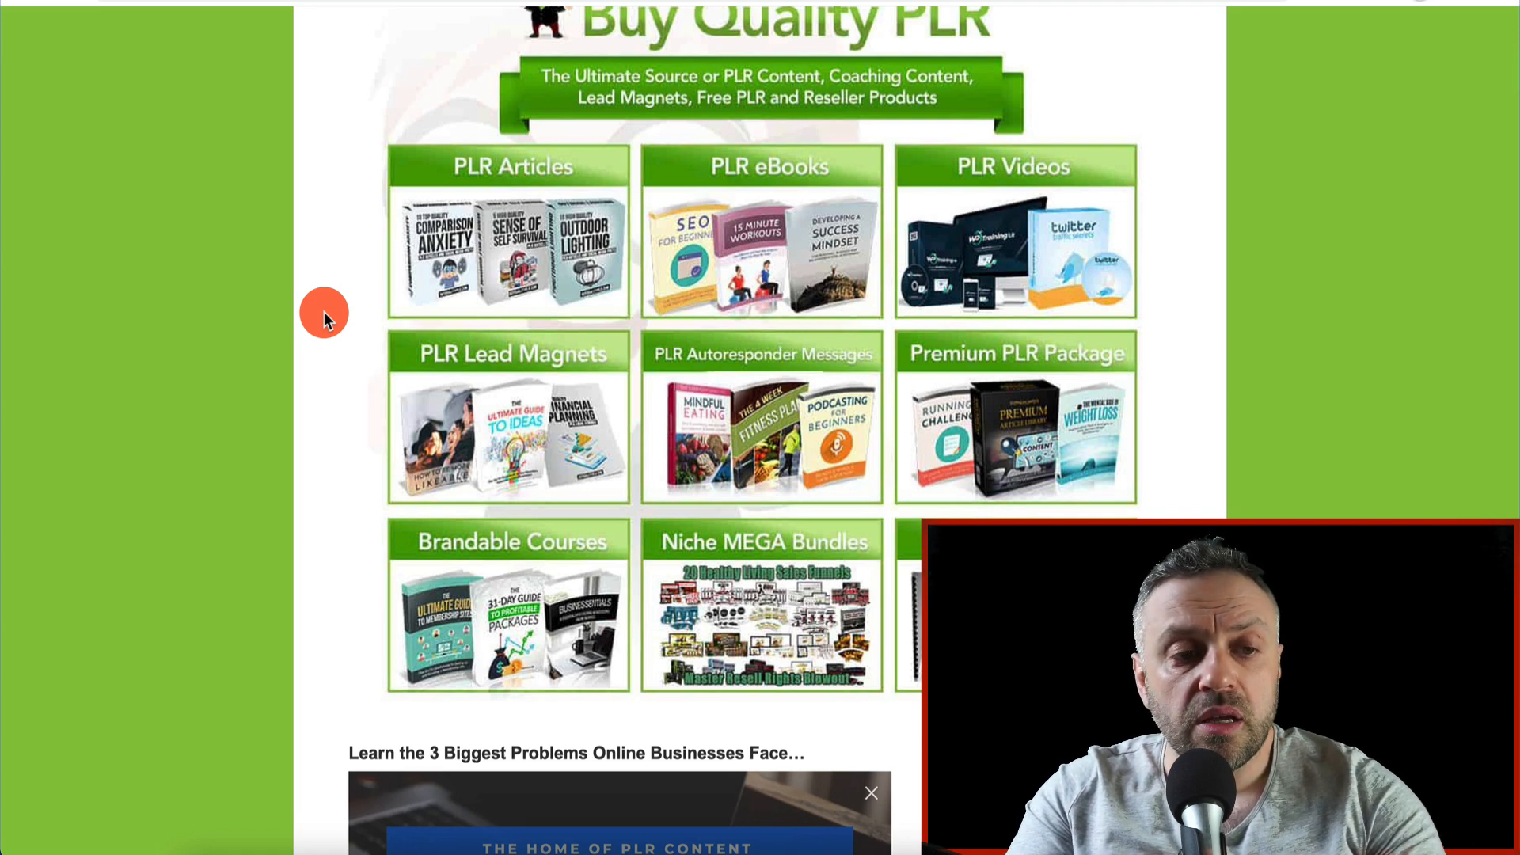
{"action": "scroll", "coordinate": [325, 312], "scroll_direction": "up", "scroll_amount": 10}
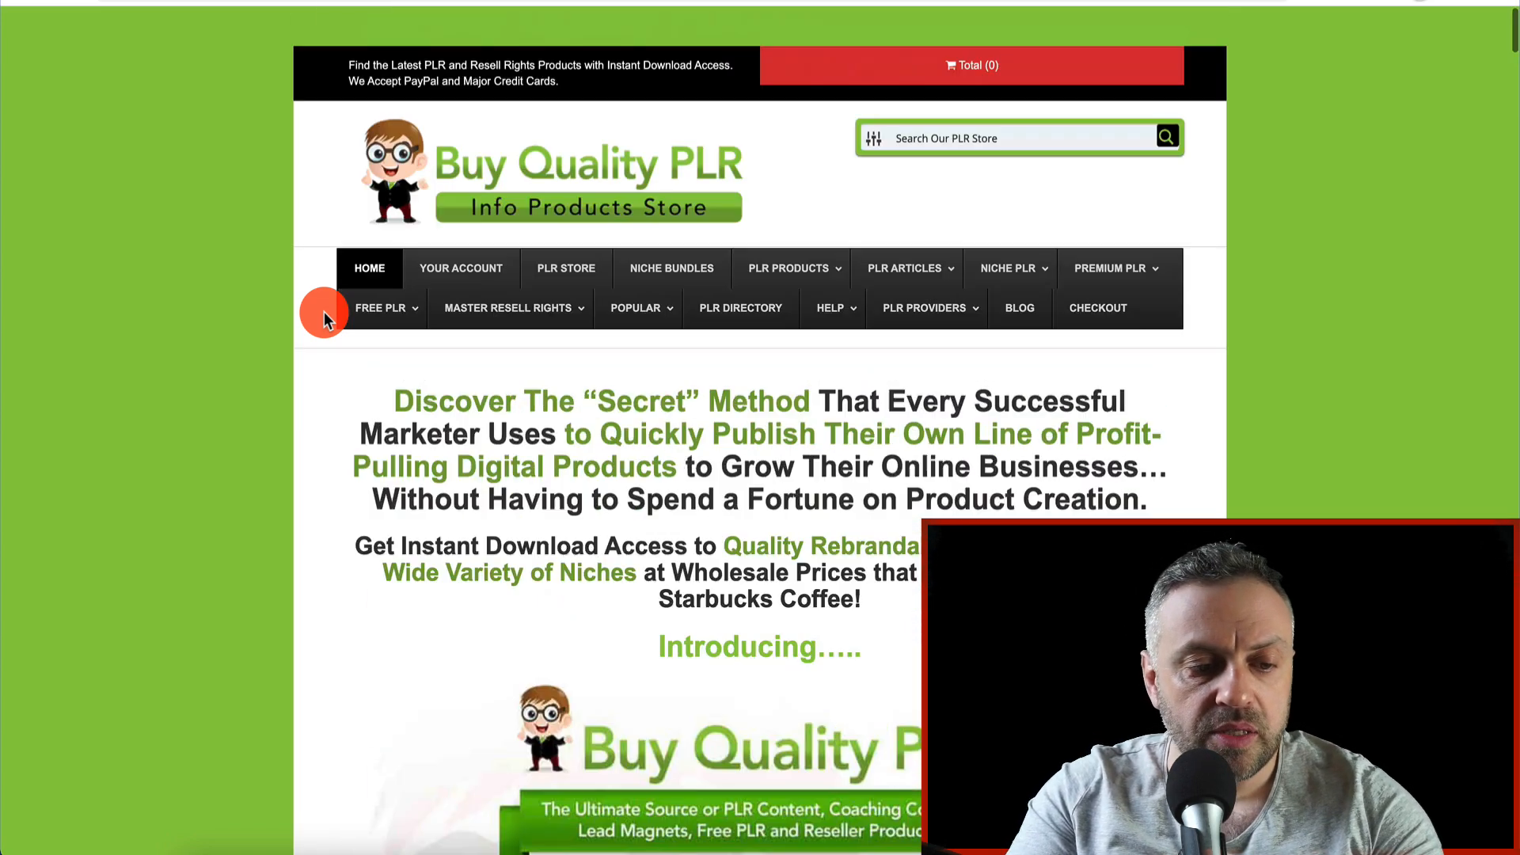
Step: Return to the "plr content" search results and review the websites that offer private label rights content
{"action": "key", "text": "super+bracketleft"}
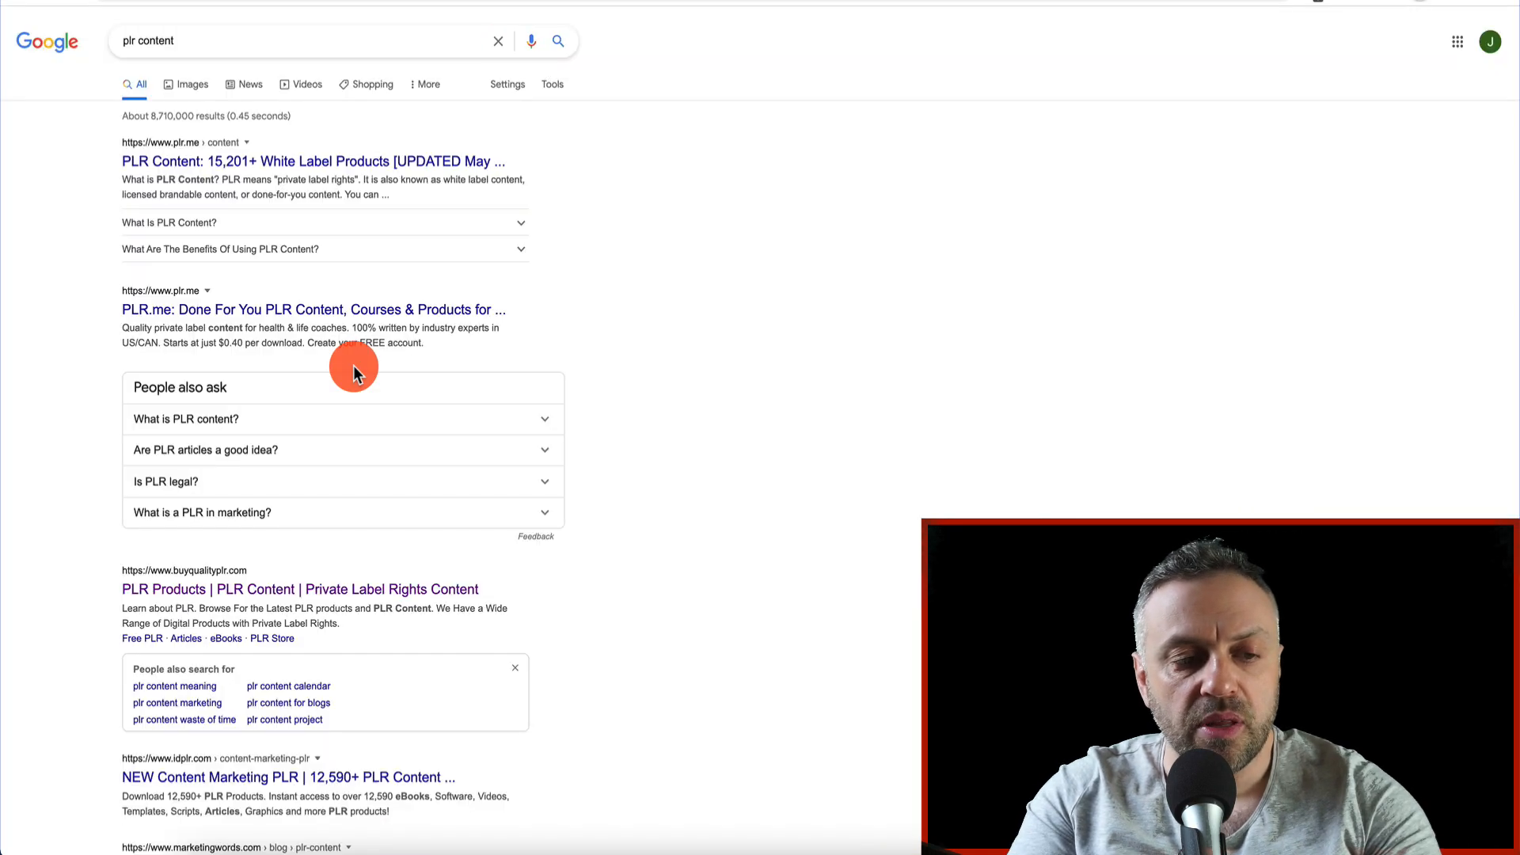
{"action": "scroll", "coordinate": [353, 364], "scroll_direction": "down", "scroll_amount": 14}
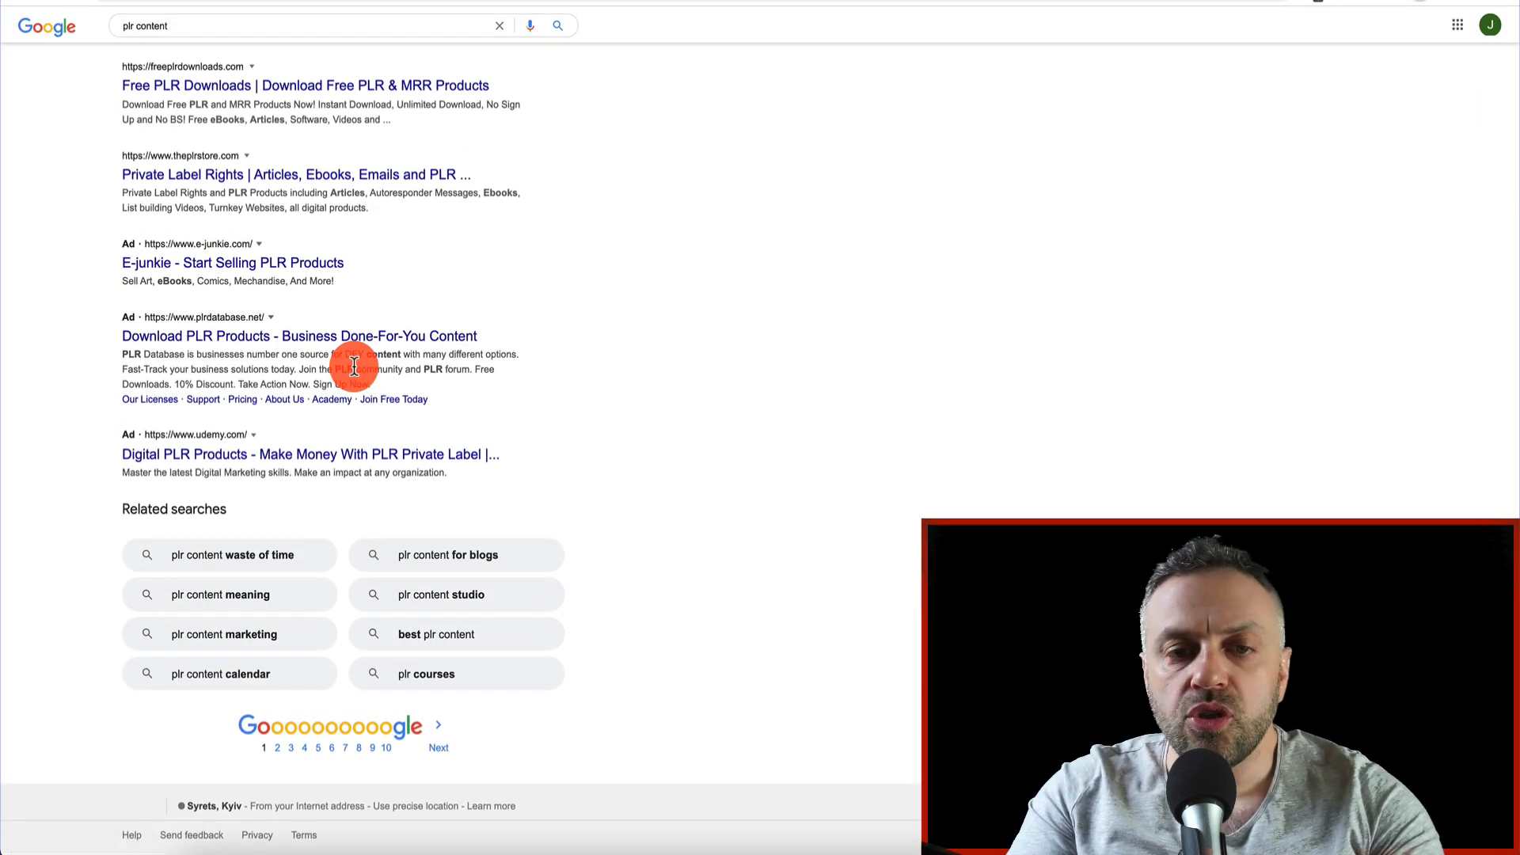
{"action": "scroll", "coordinate": [354, 366], "scroll_direction": "up", "scroll_amount": 12}
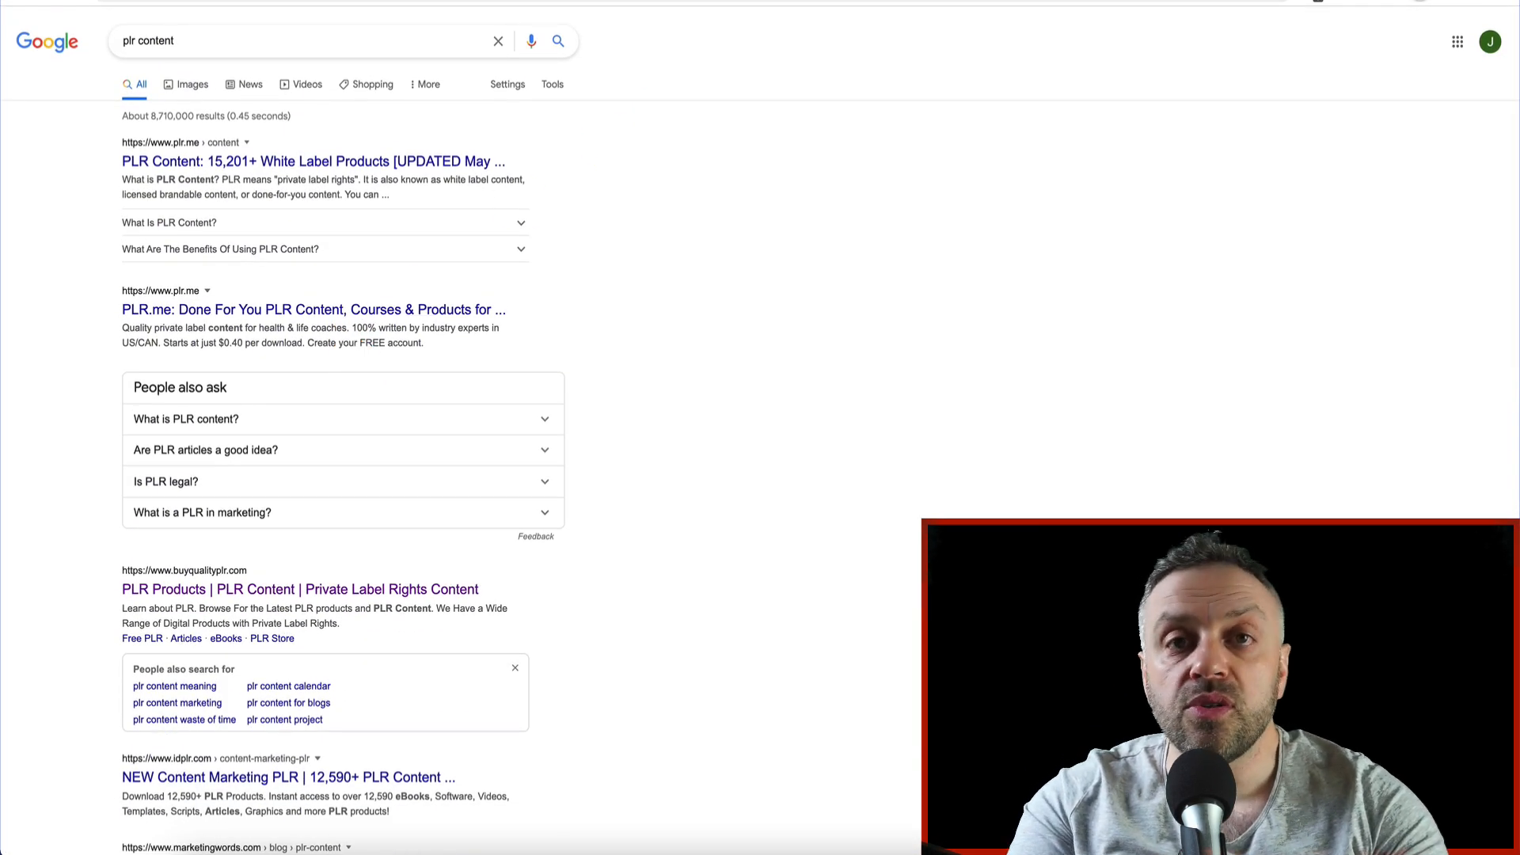
{"action": "key", "text": "super+bracketright"}
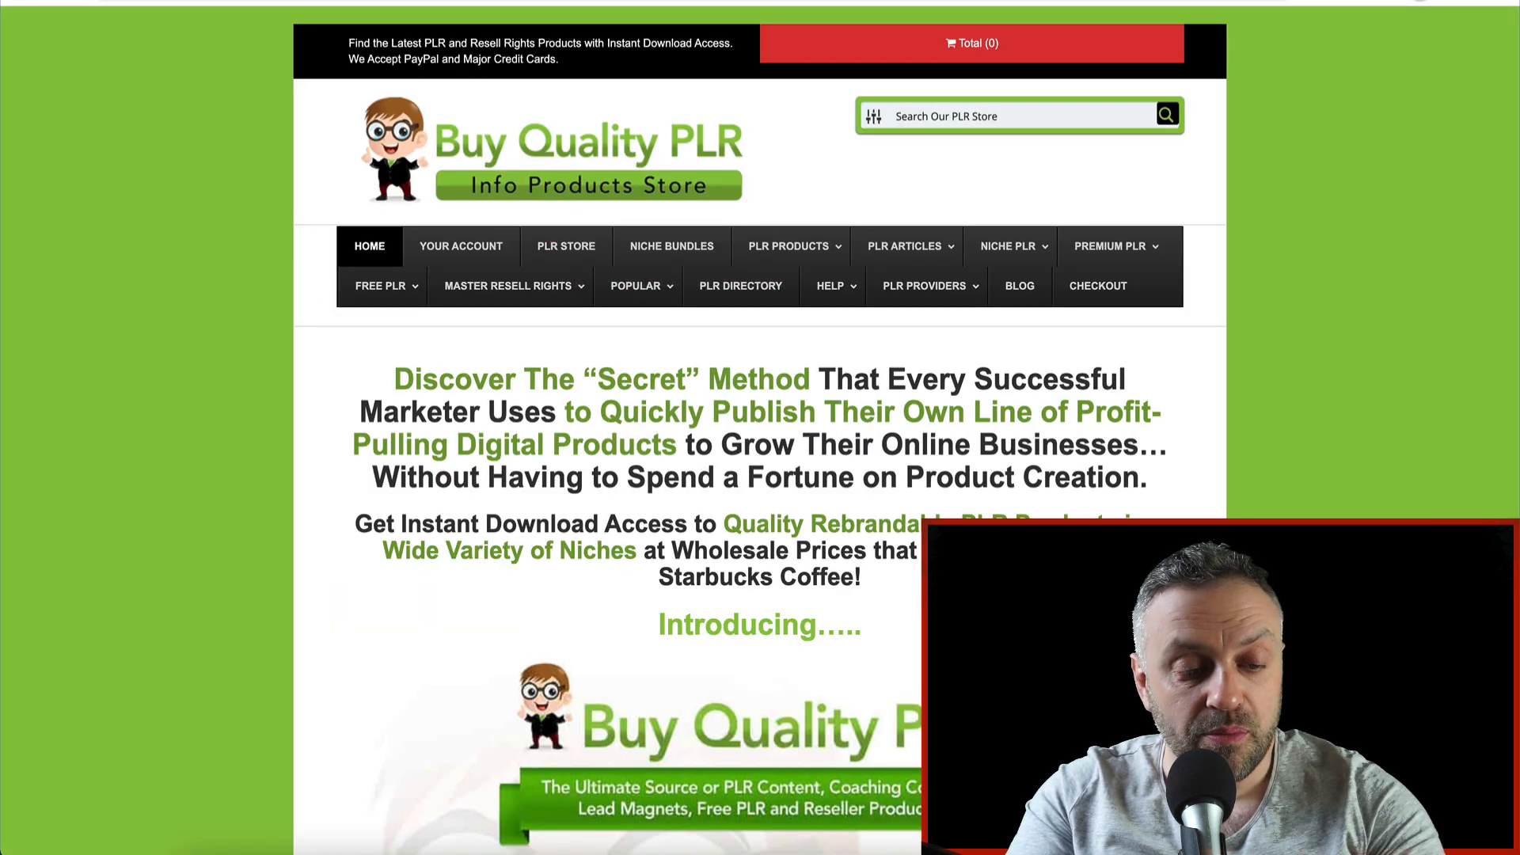
{"action": "key", "text": "super+bracketleft"}
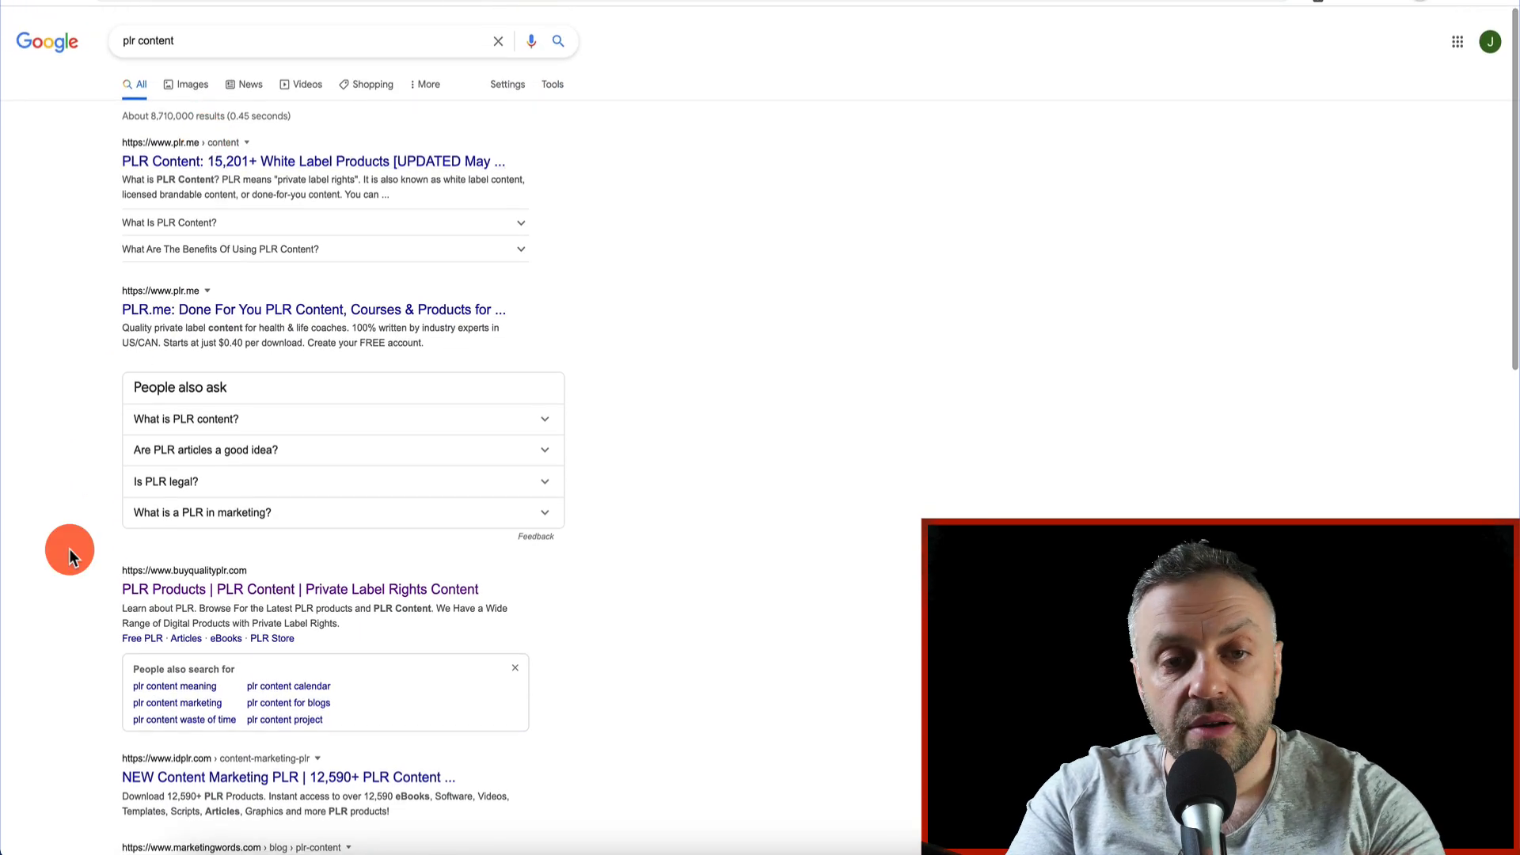
{"action": "scroll", "coordinate": [69, 551], "scroll_direction": "down", "scroll_amount": 9}
{"action": "scroll", "coordinate": [69, 549], "scroll_direction": "down", "scroll_amount": 1}
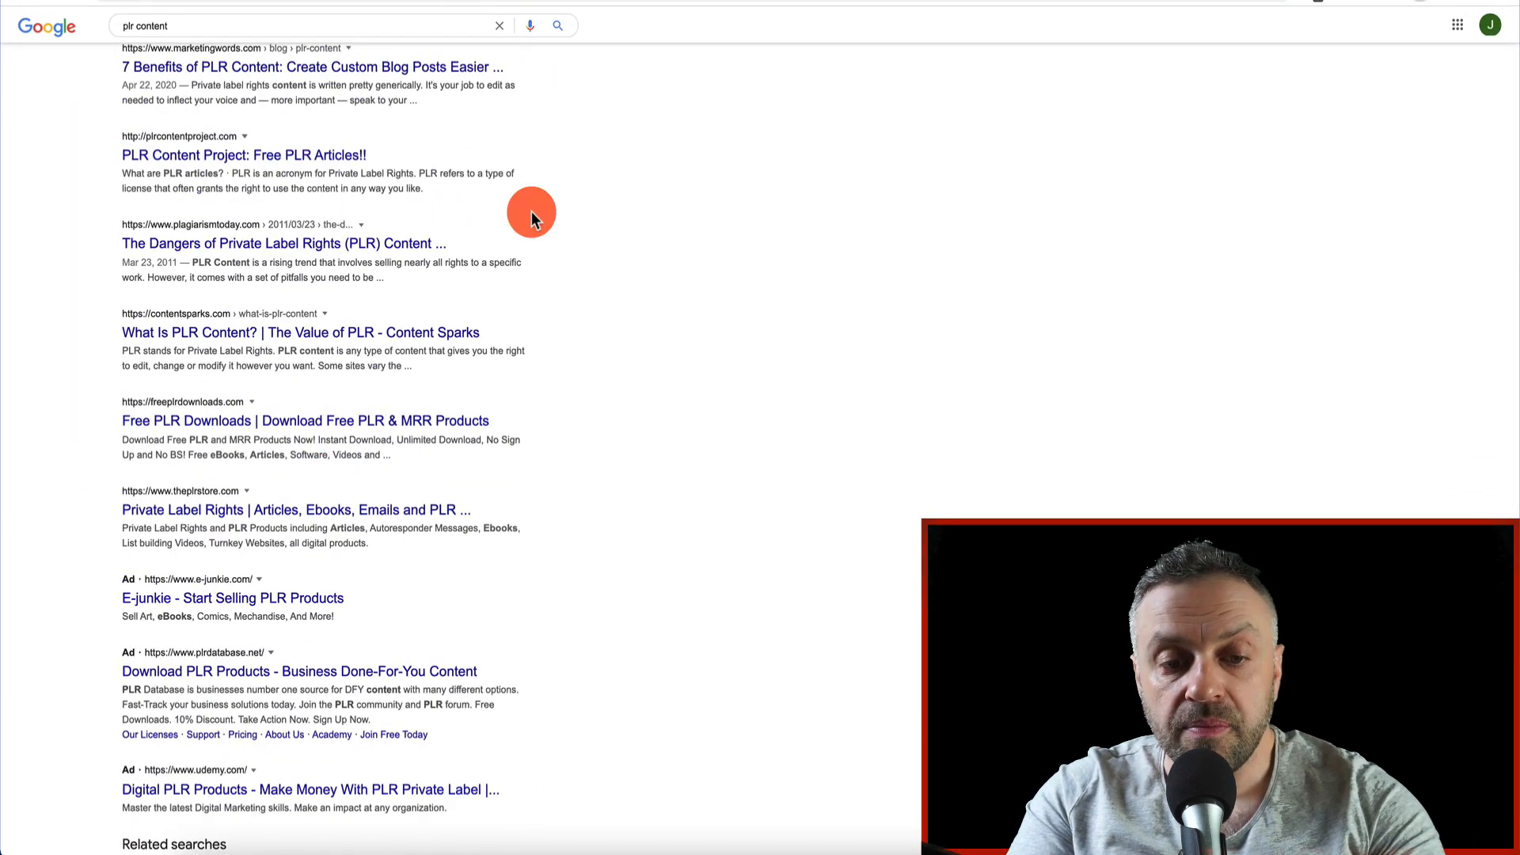
Step: Review the Buy Quality PLR product categories and check the course offers on the Udemy homepage
{"action": "left_click", "coordinate": [349, 441]}
{"action": "scroll", "coordinate": [255, 485], "scroll_direction": "down", "scroll_amount": 8}
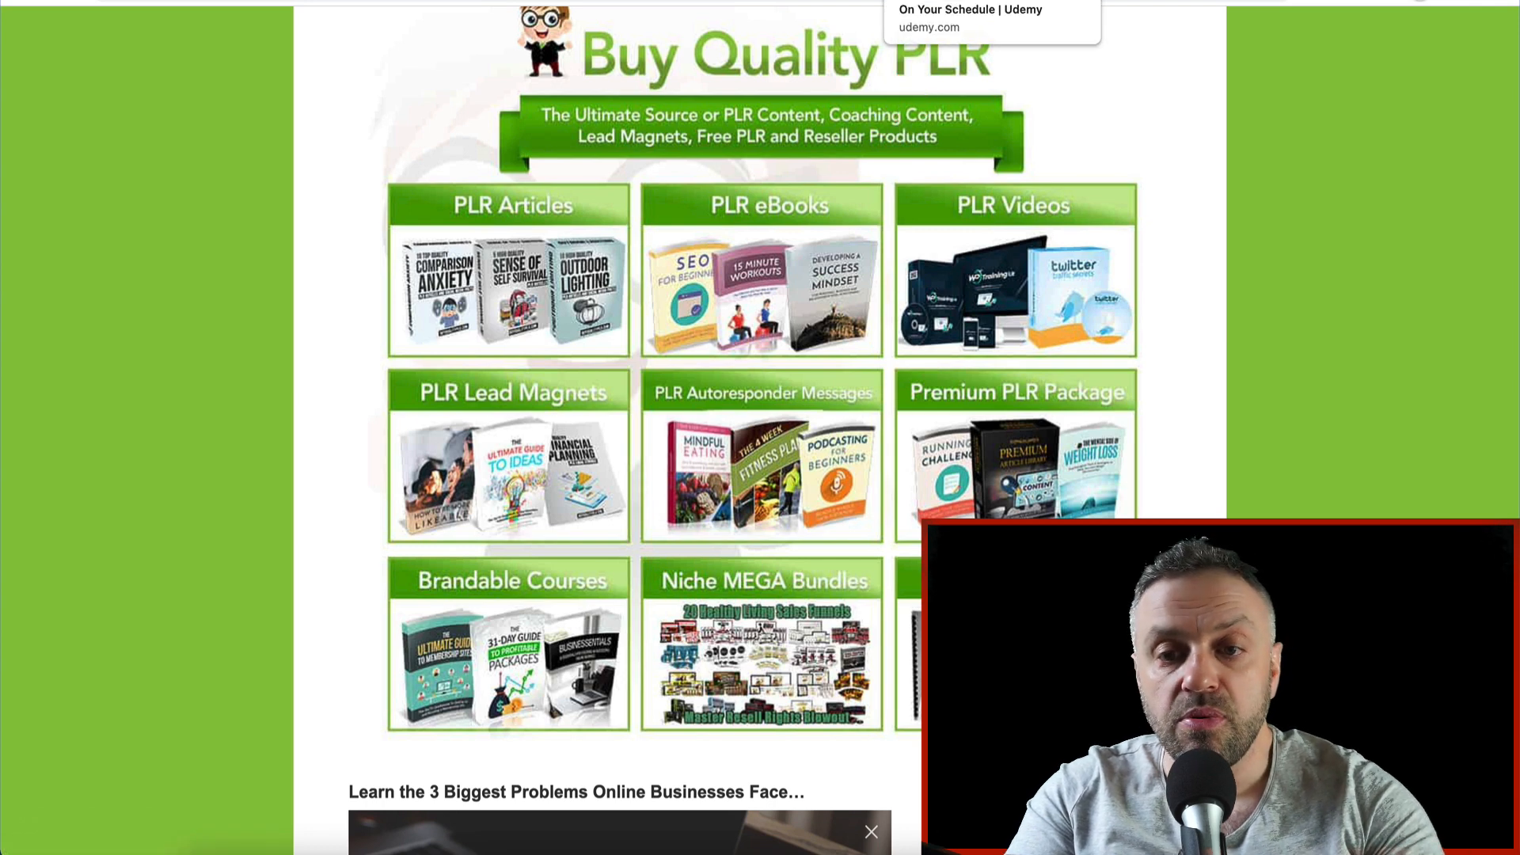
{"action": "left_click", "coordinate": [950, 0]}
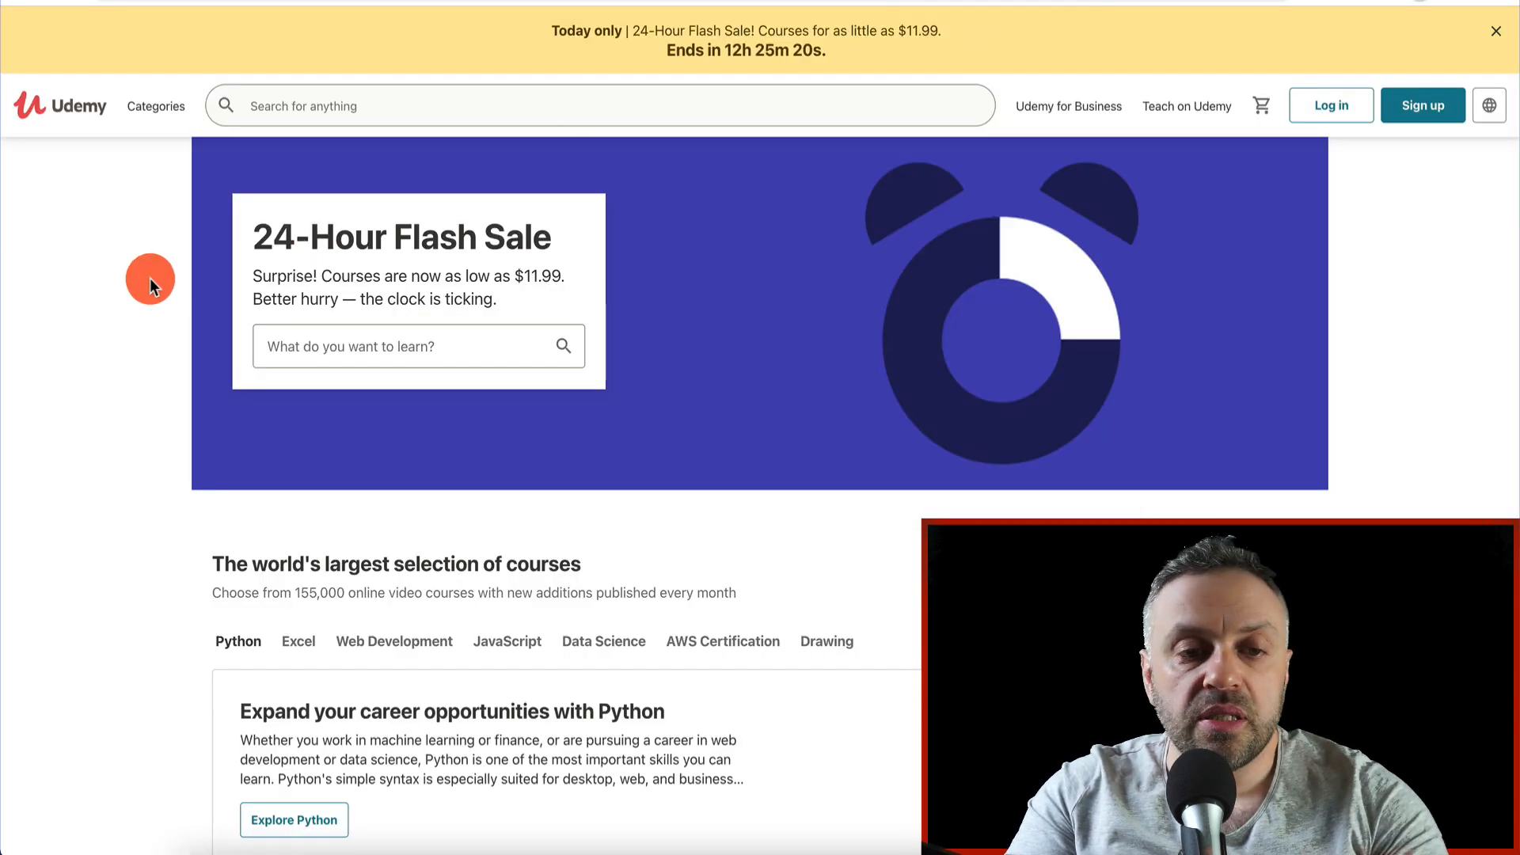
{"action": "left_click", "coordinate": [1495, 38]}
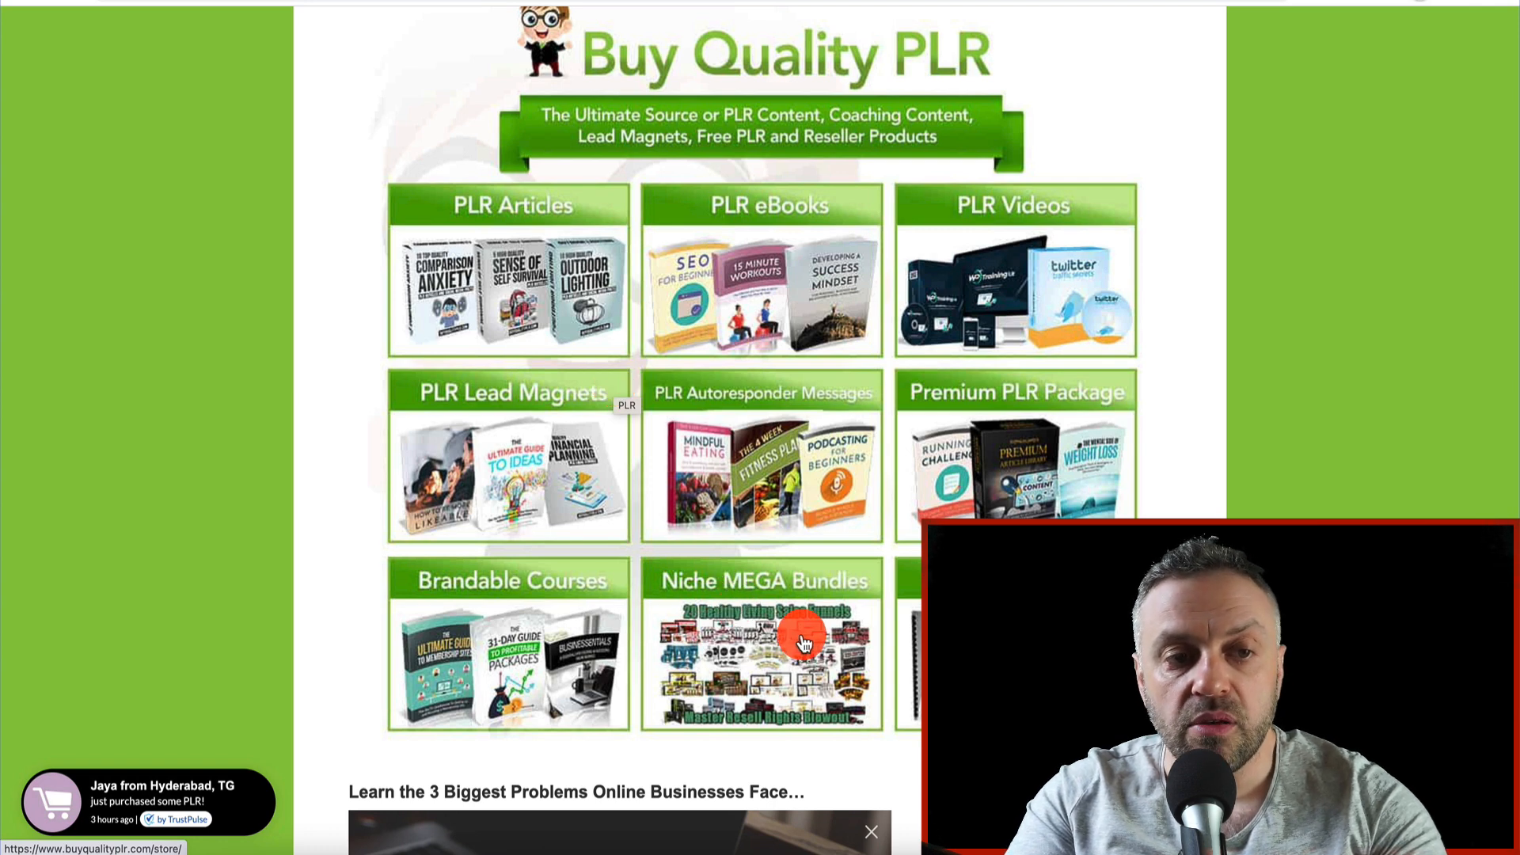
Step: Open the PLR store through Brandable Courses, browse its products and niche list, and dismiss the blog course popup
{"action": "left_click", "coordinate": [502, 649]}
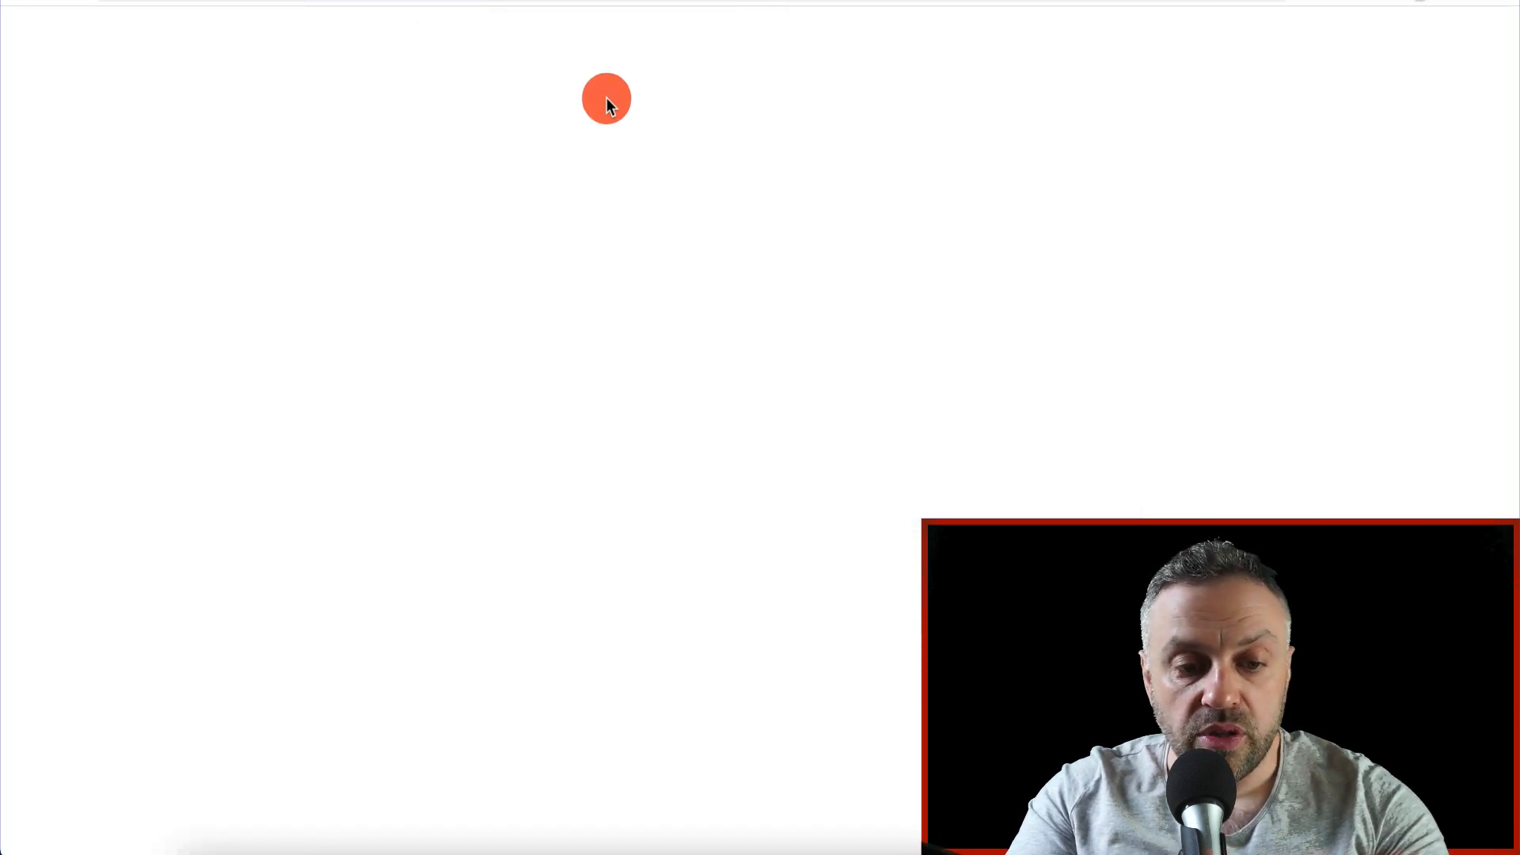
{"action": "scroll", "coordinate": [247, 473], "scroll_direction": "down", "scroll_amount": 10}
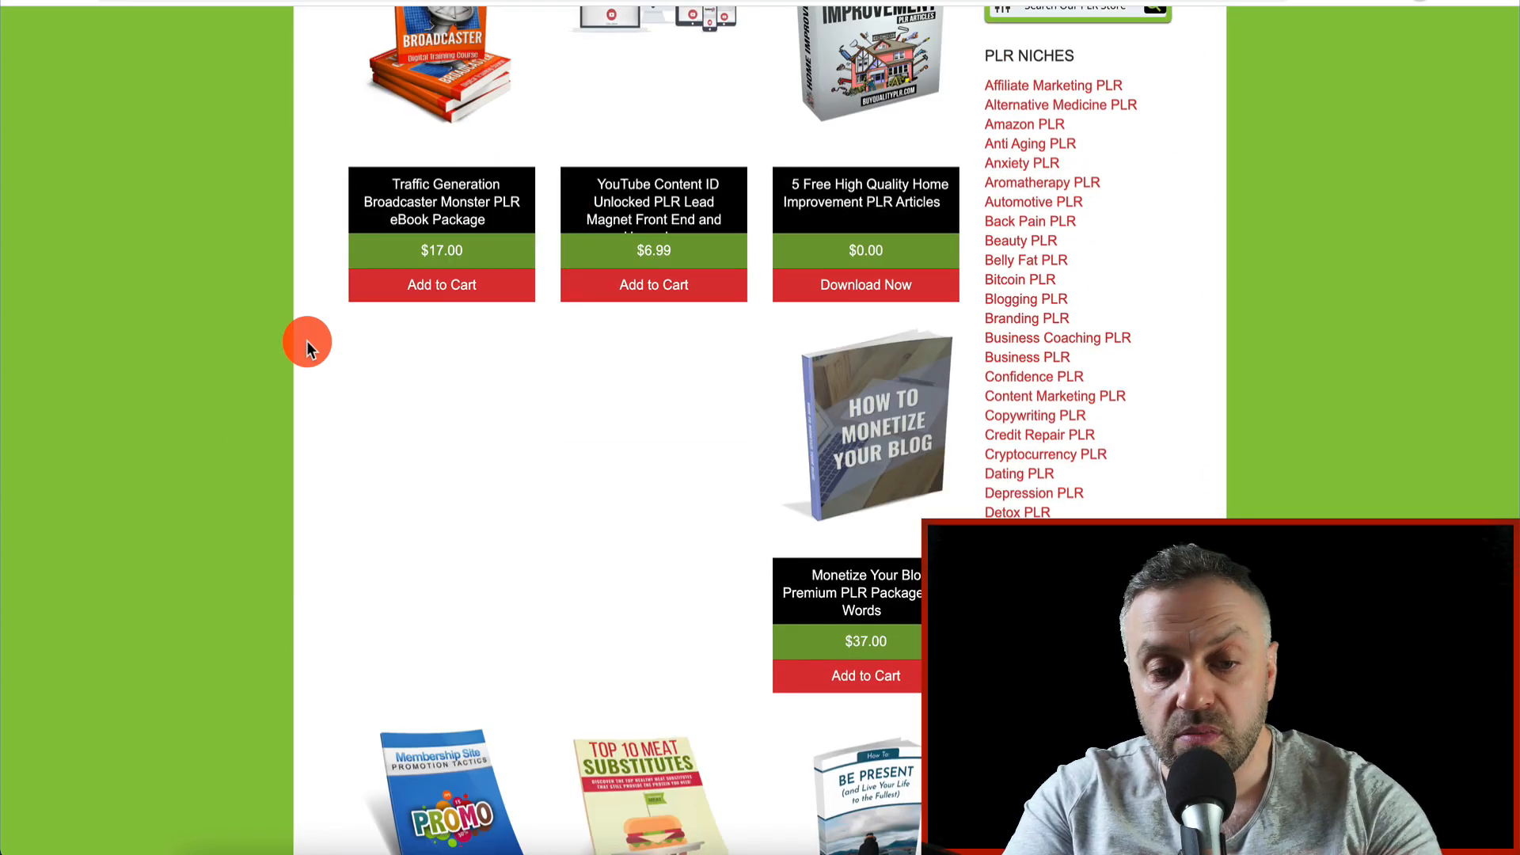
{"action": "scroll", "coordinate": [307, 341], "scroll_direction": "down", "scroll_amount": 5}
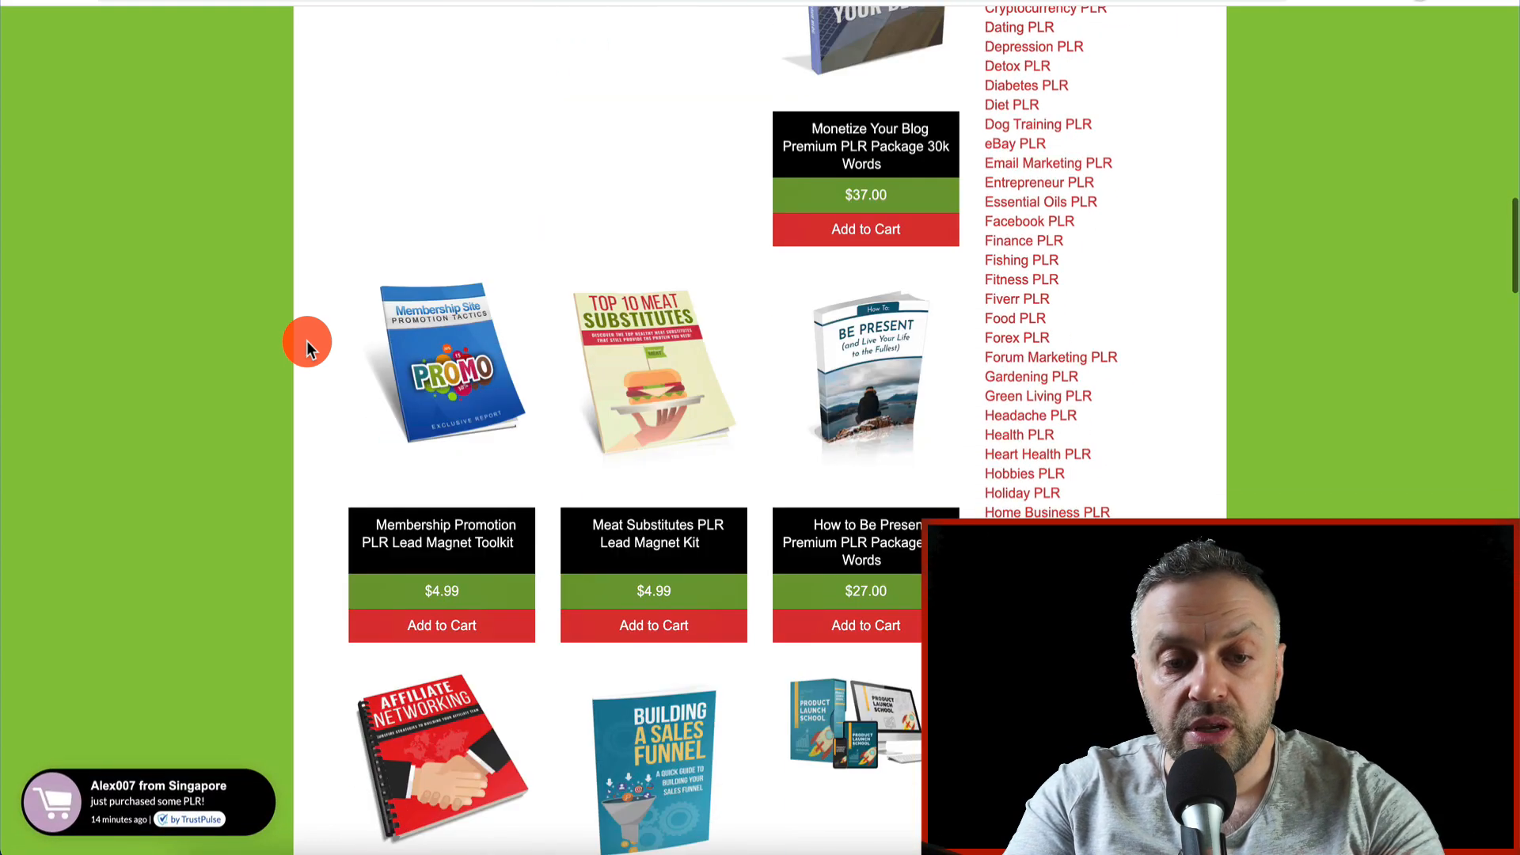
{"action": "scroll", "coordinate": [307, 340], "scroll_direction": "down", "scroll_amount": 9}
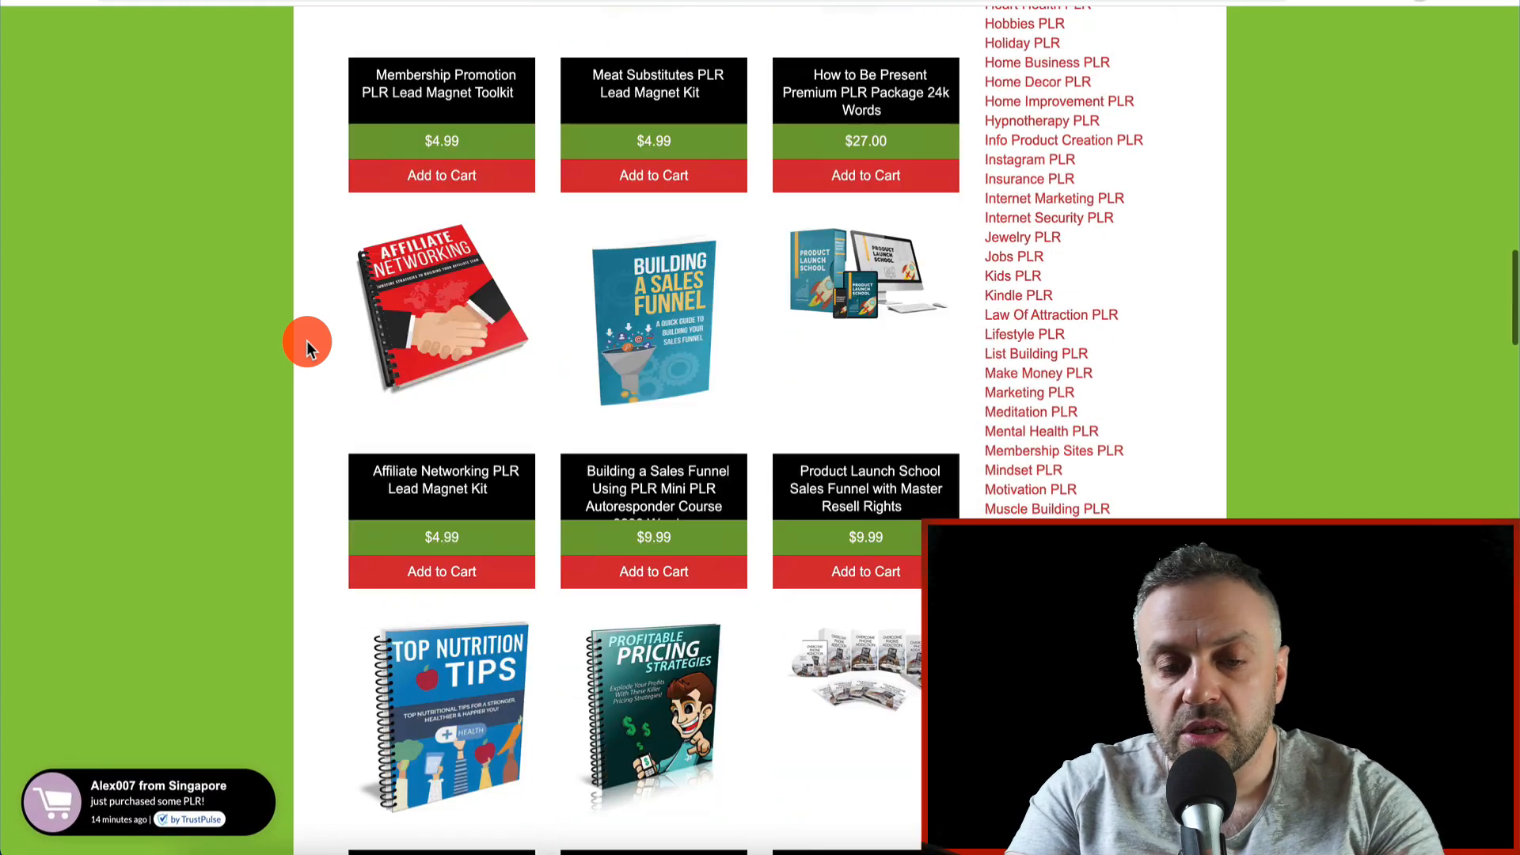
{"action": "scroll", "coordinate": [307, 340], "scroll_direction": "down", "scroll_amount": 8}
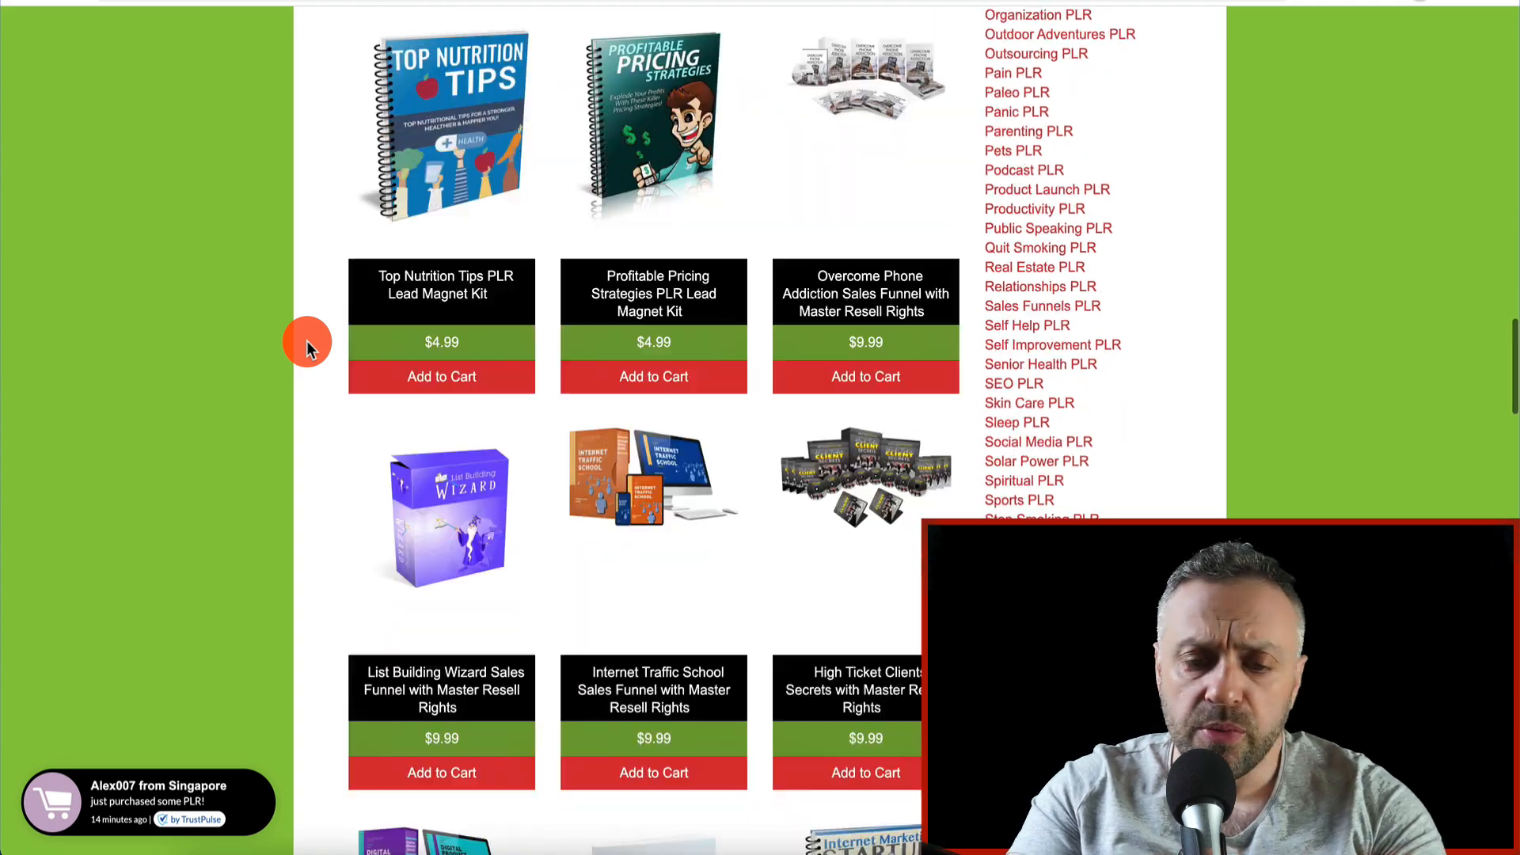
{"action": "key", "text": "Home"}
{"action": "scroll", "coordinate": [306, 341], "scroll_direction": "down", "scroll_amount": 1}
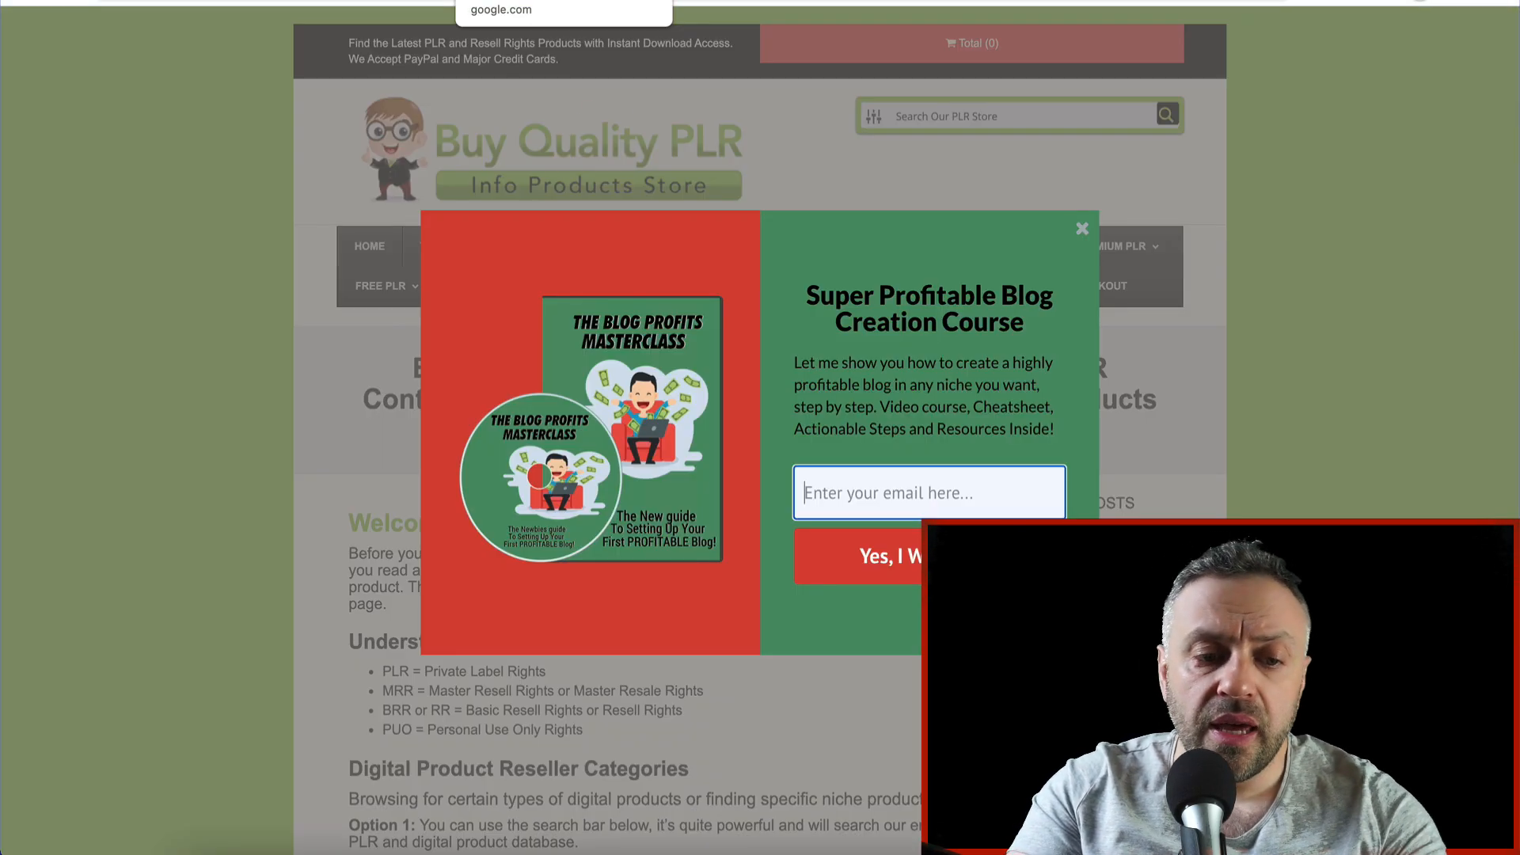
{"action": "left_click", "coordinate": [1082, 229]}
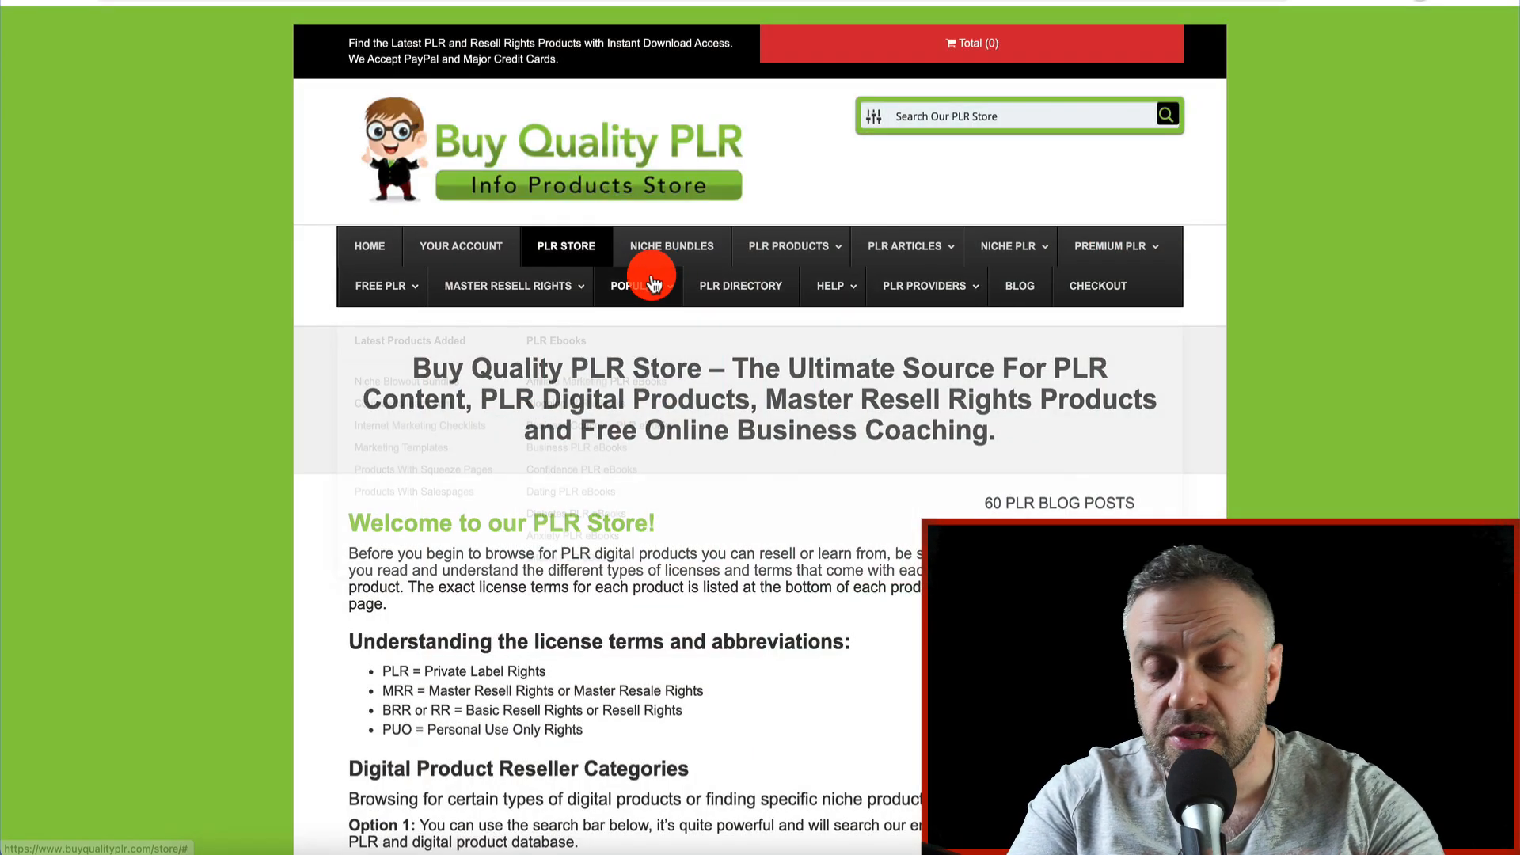
Step: Open the Brandable Coaching Courses category under PLR Products and browse the premium guides and packages
{"action": "mouse_move", "coordinate": [662, 284]}
{"action": "mouse_move", "coordinate": [1029, 251]}
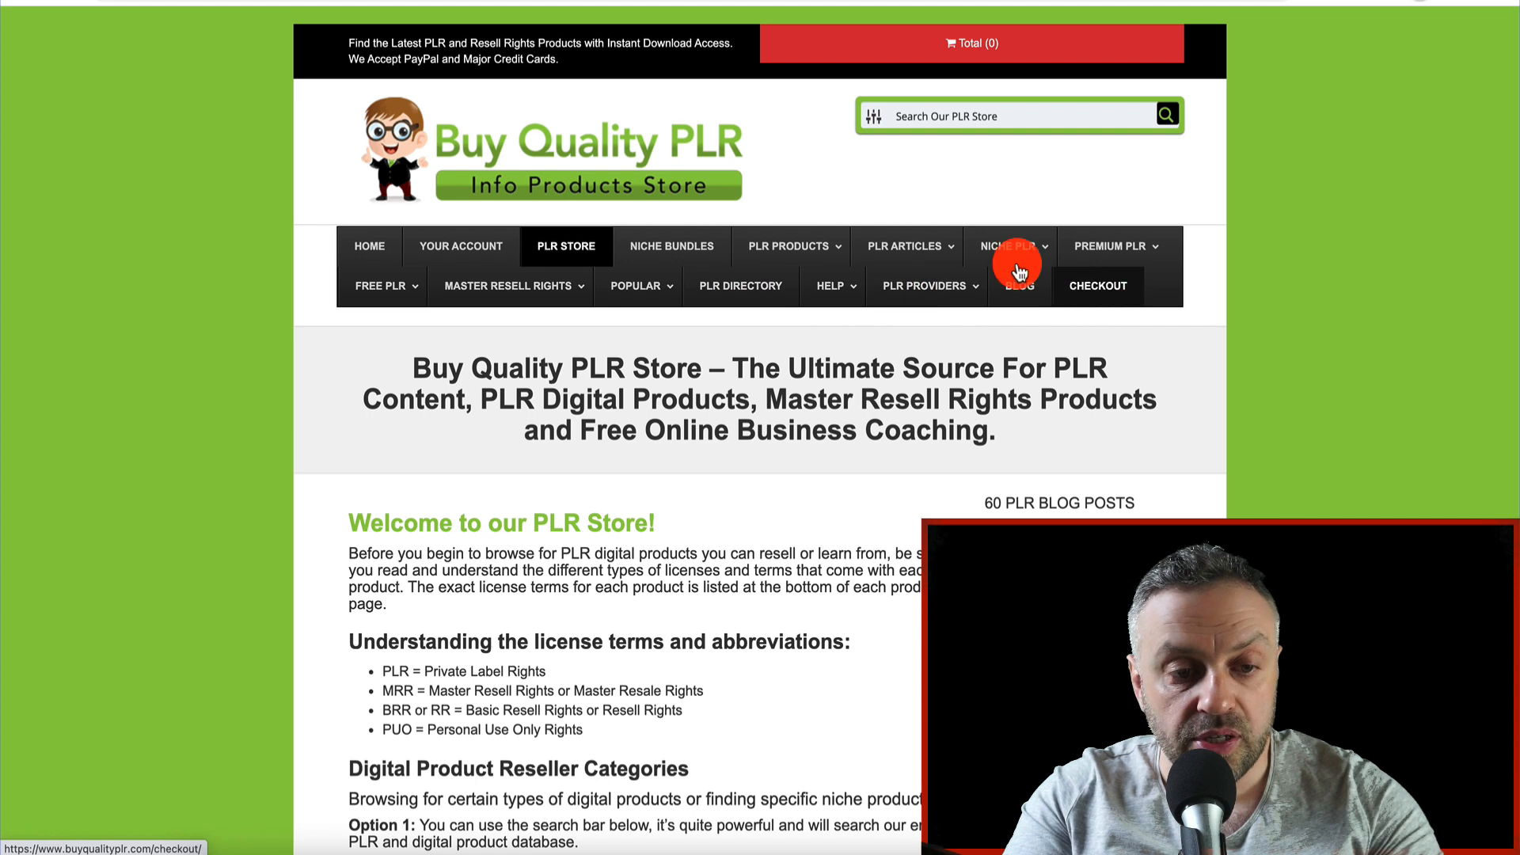
{"action": "mouse_move", "coordinate": [781, 241]}
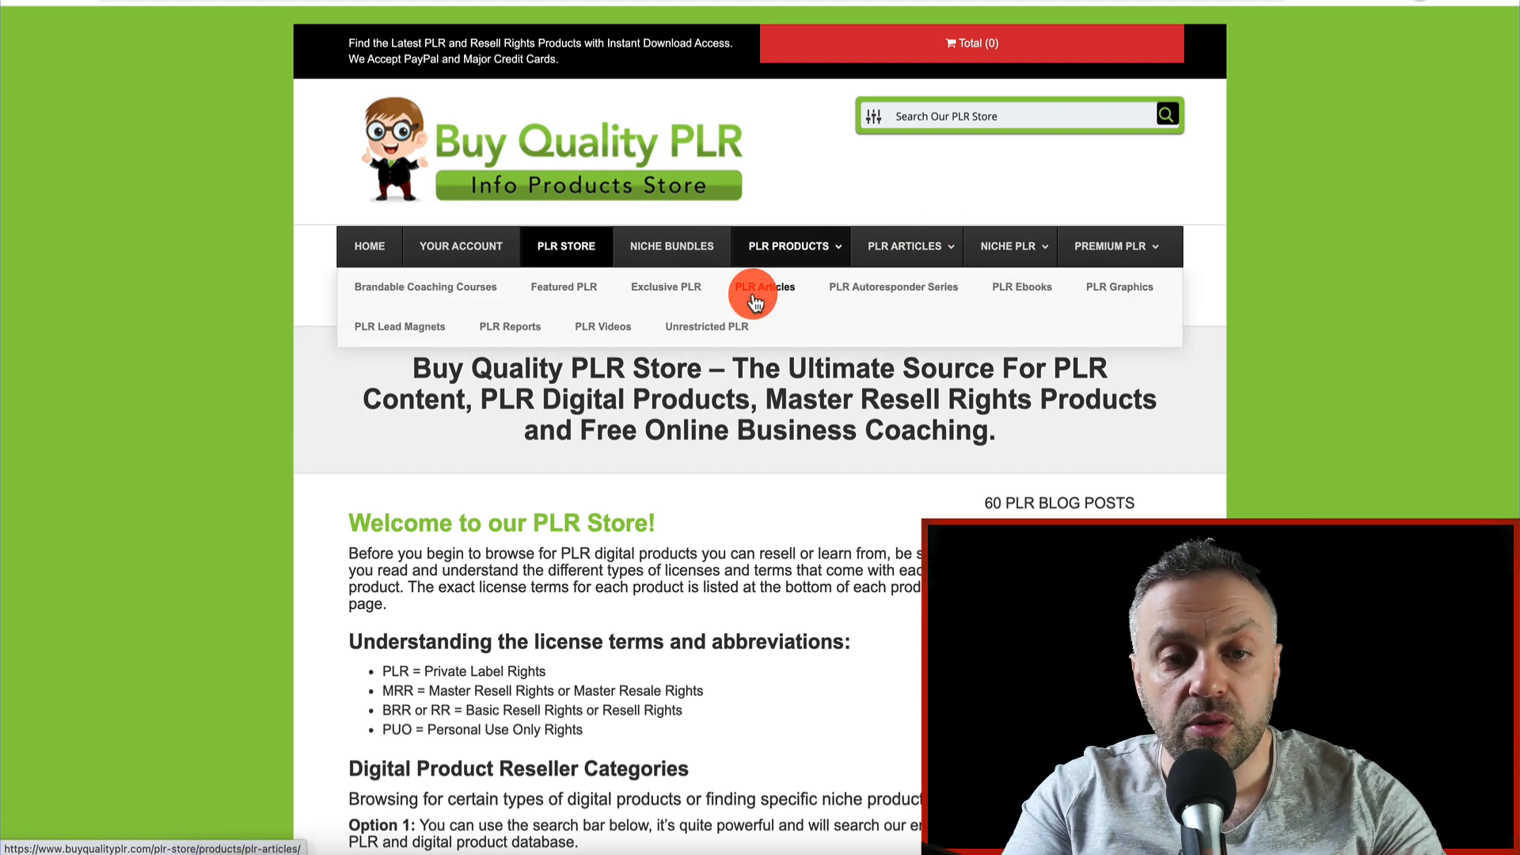
{"action": "left_click", "coordinate": [434, 294]}
{"action": "scroll", "coordinate": [286, 507], "scroll_direction": "down", "scroll_amount": 10}
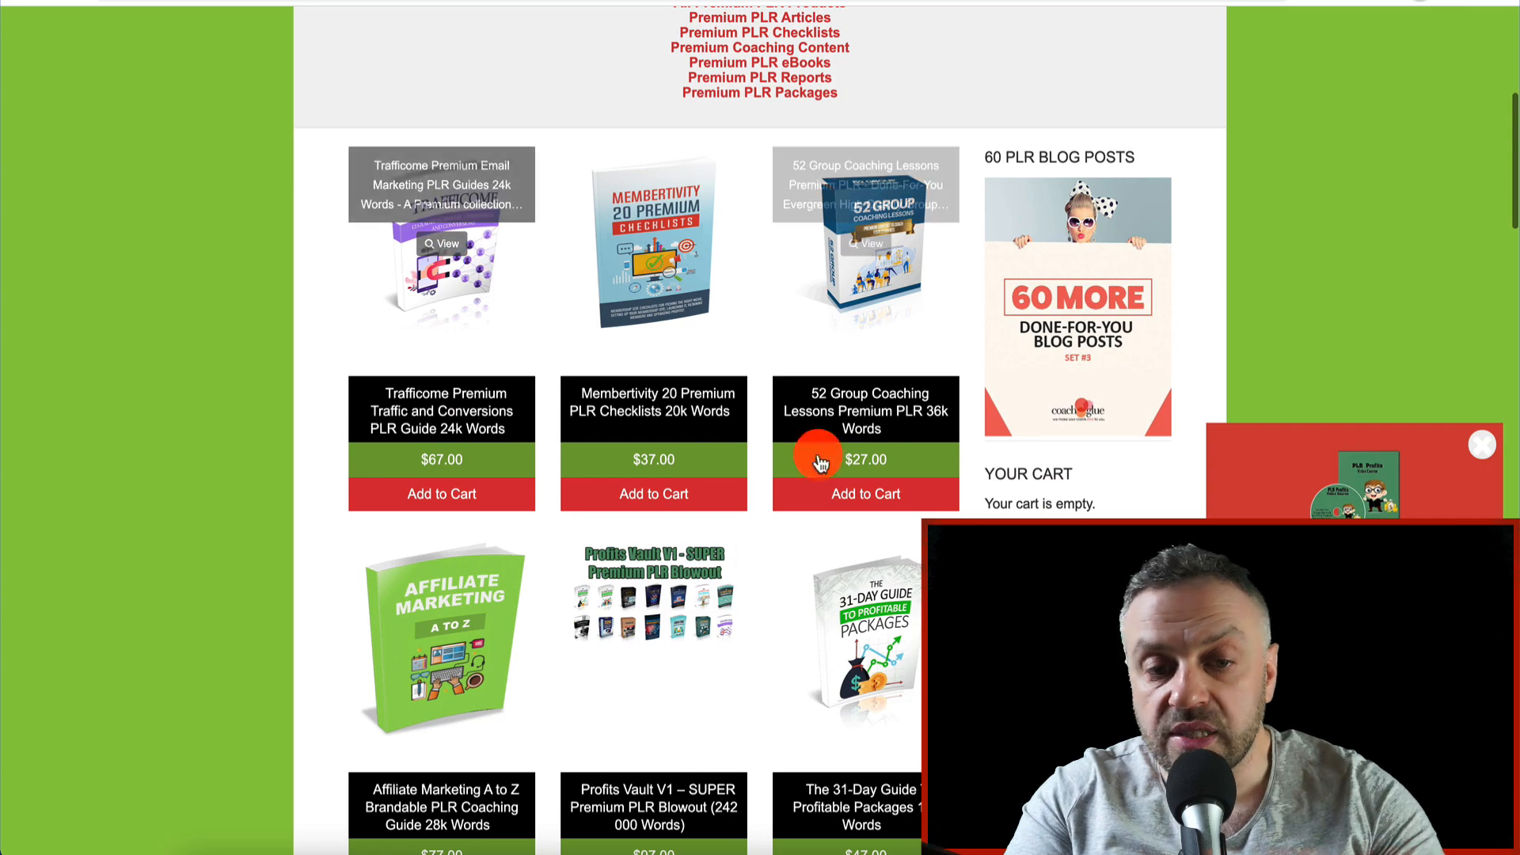
{"action": "scroll", "coordinate": [193, 440], "scroll_direction": "down", "scroll_amount": 9}
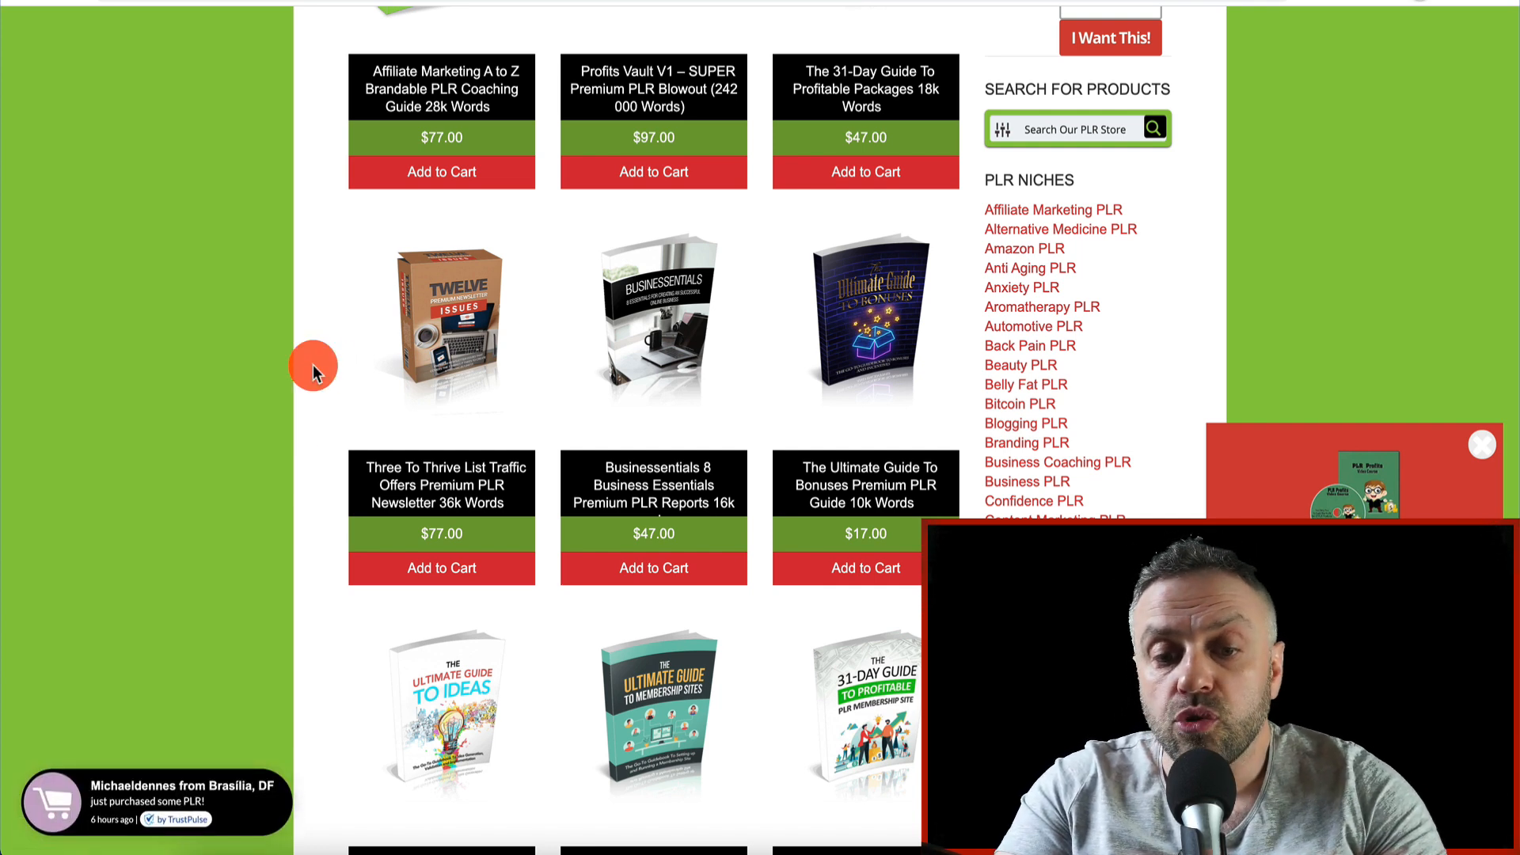
{"action": "scroll", "coordinate": [269, 403], "scroll_direction": "down", "scroll_amount": 3}
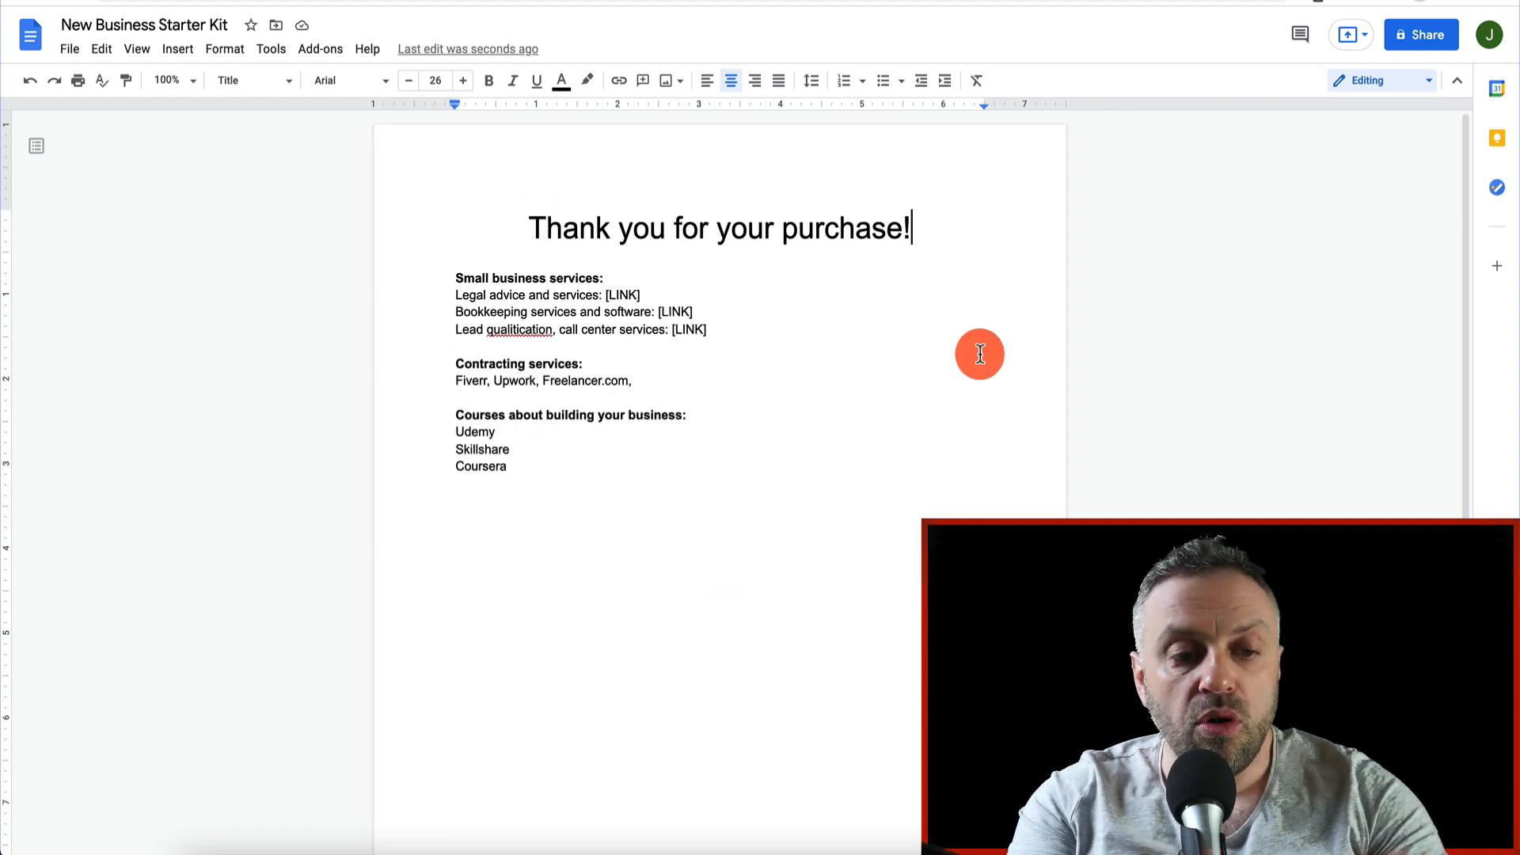
Step: In the New Business Starter Kit document, add below the title: "Below is a list of resources that I believe you're going to find super valuable:"
{"action": "key", "text": "Return"}
{"action": "key", "text": "Return"}
{"action": "key", "text": "Up"}
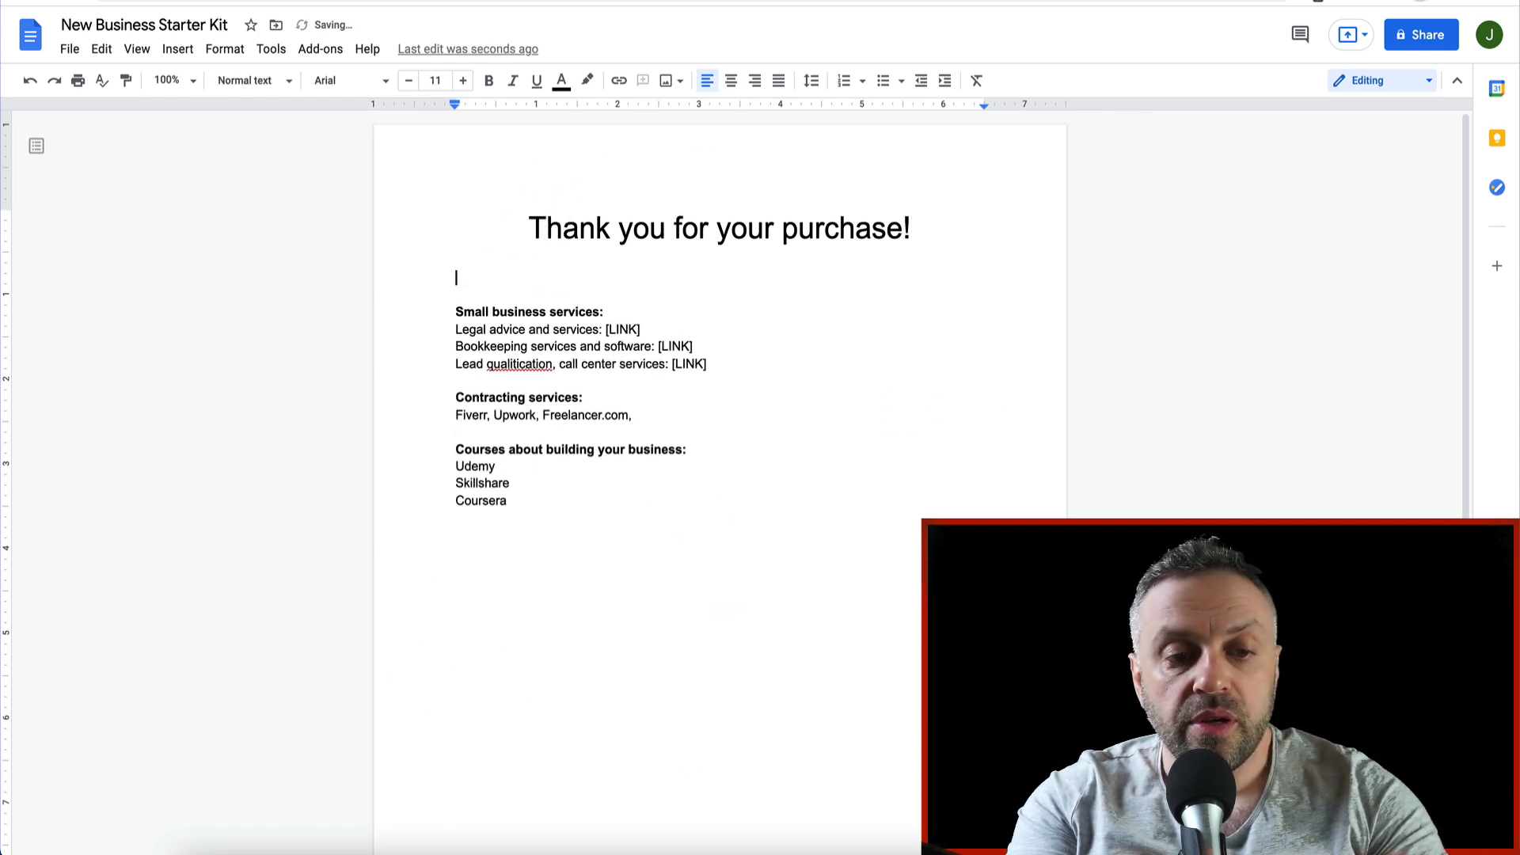
{"action": "type", "text": "Below is a list of resou"}
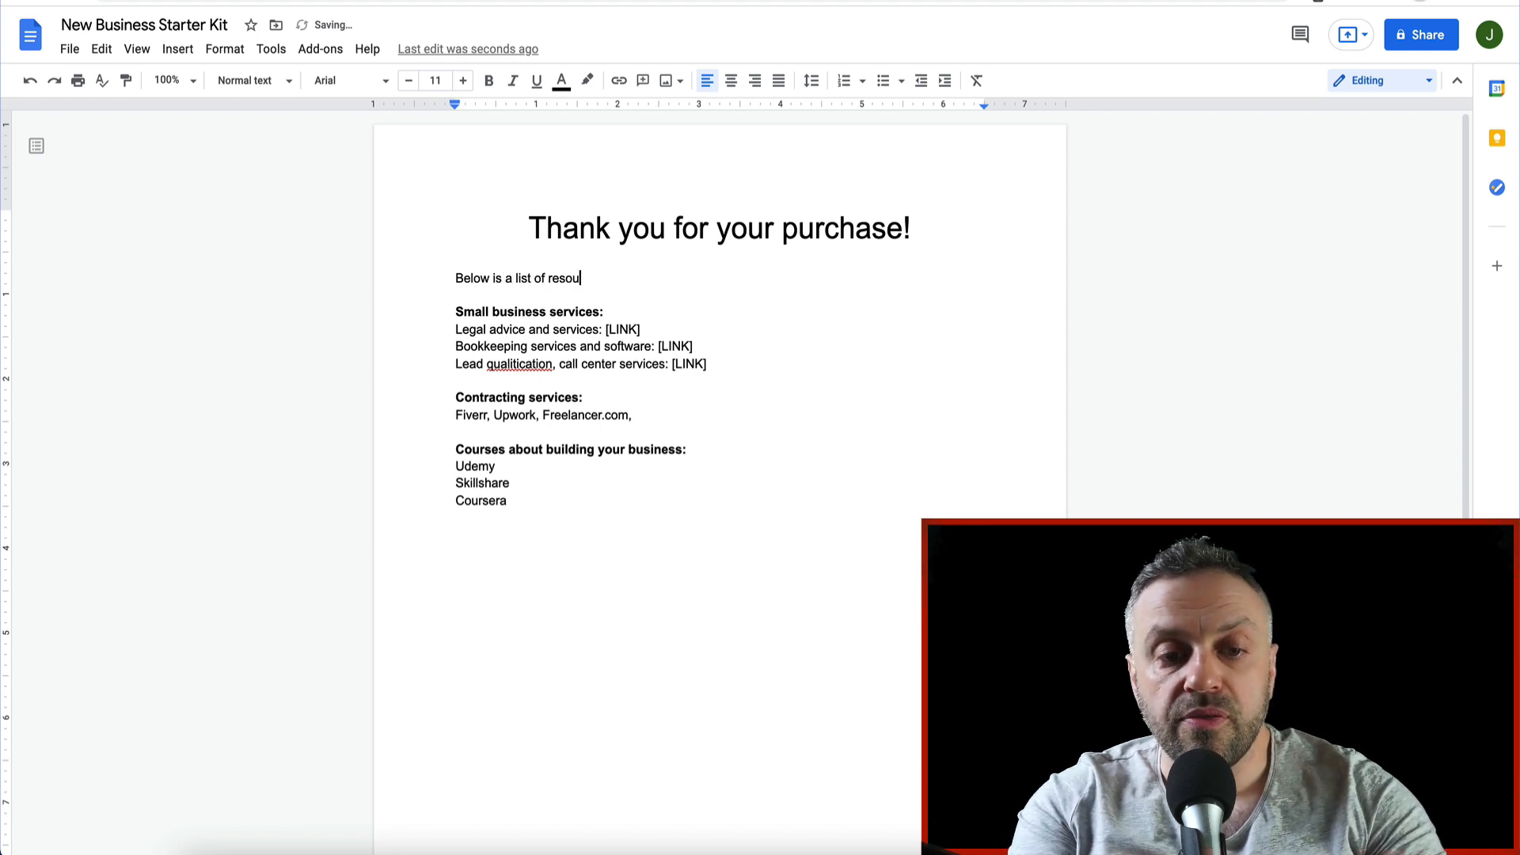
{"action": "type", "text": "eve you're going to find super valuable:"}
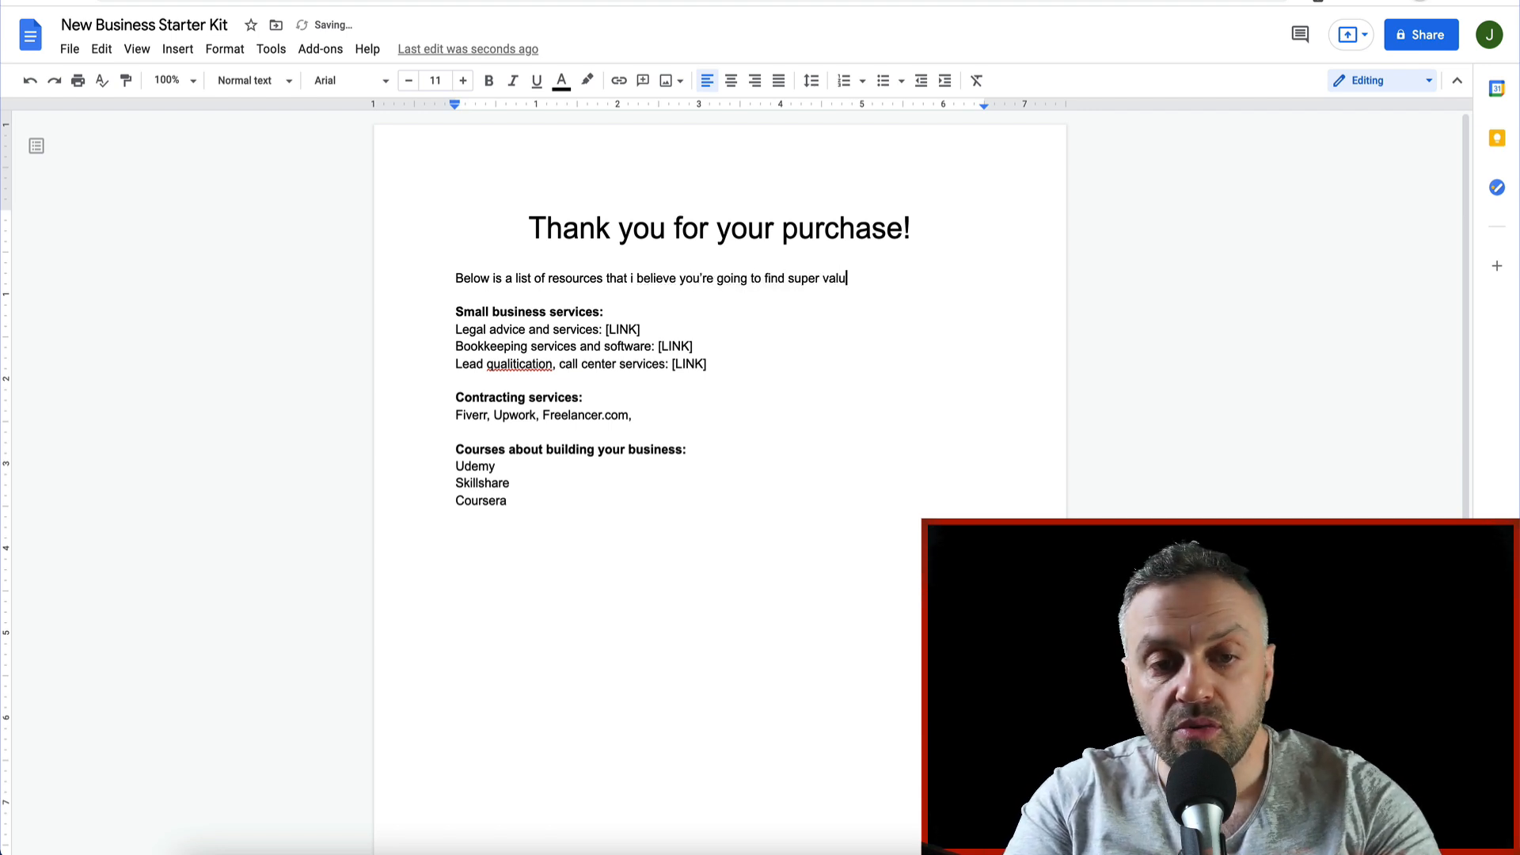
Step: Centre the introductory line about the resources and add two line breaks after it
{"action": "left_click", "coordinate": [731, 81]}
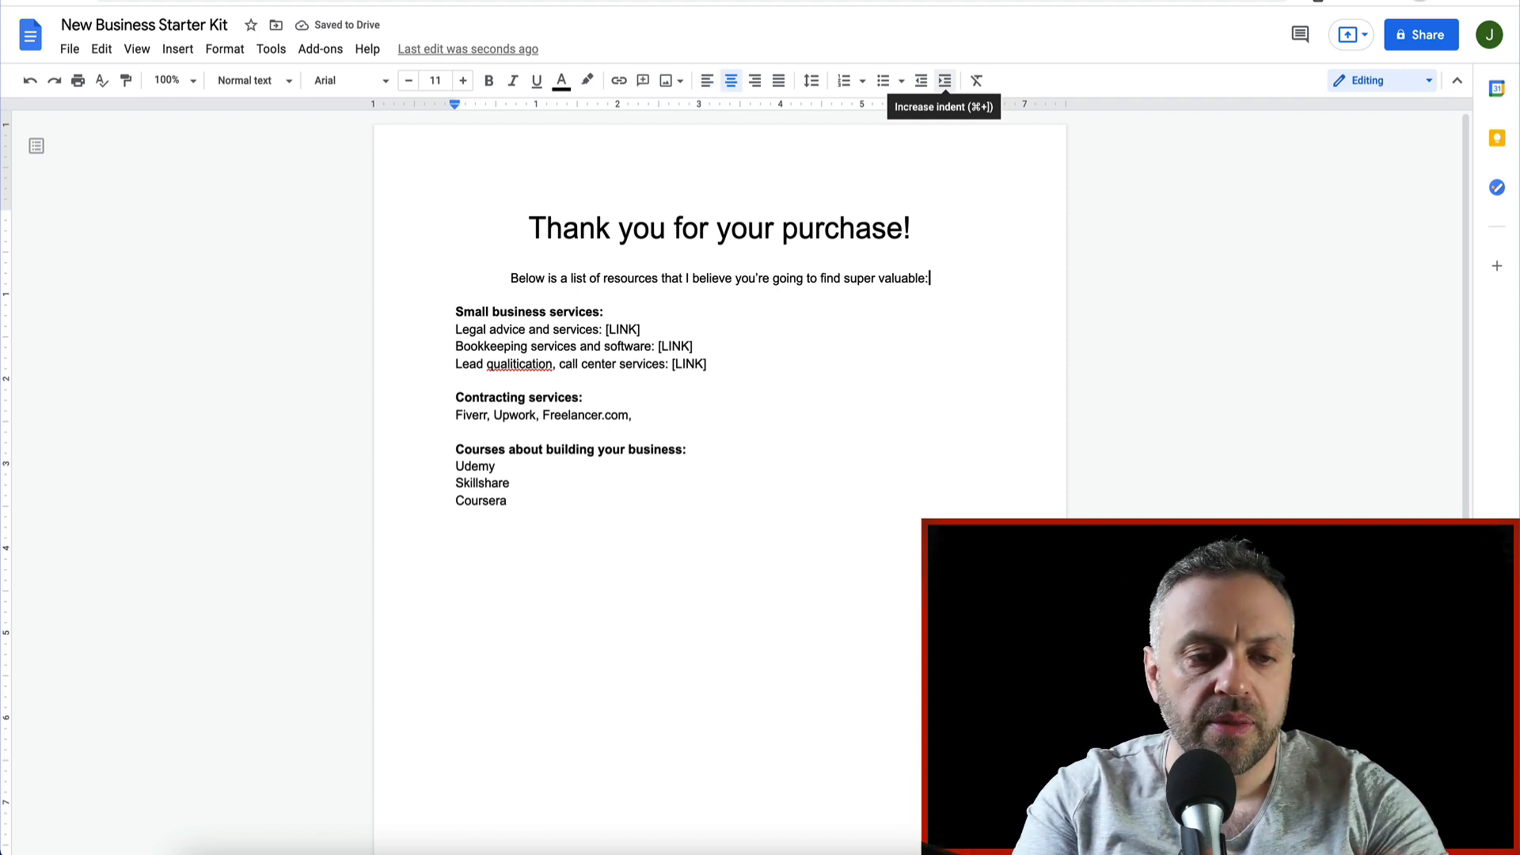
{"action": "key", "text": "Return"}
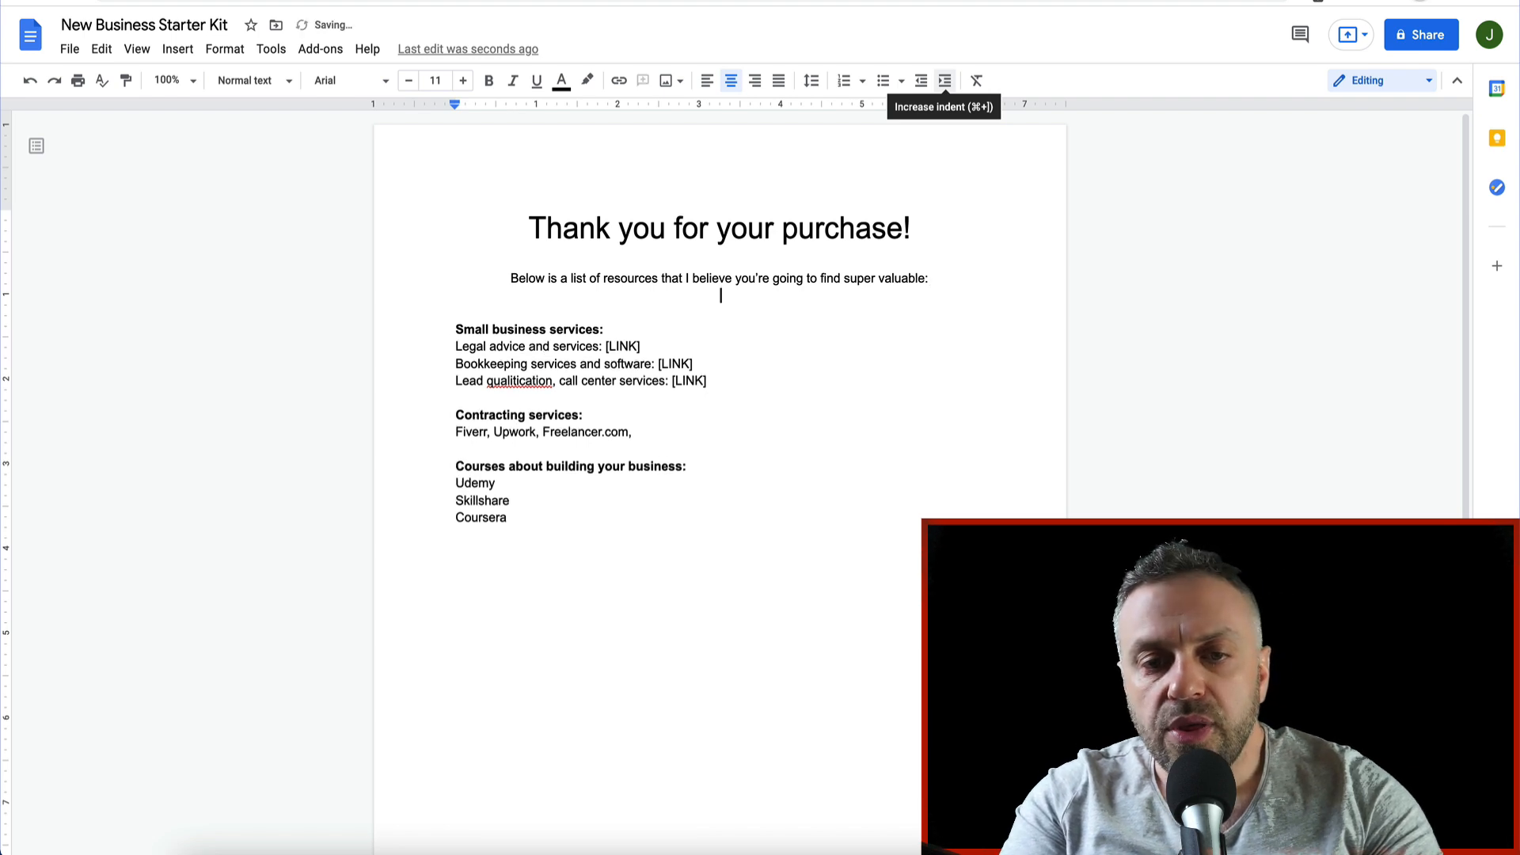
{"action": "key", "text": "Return"}
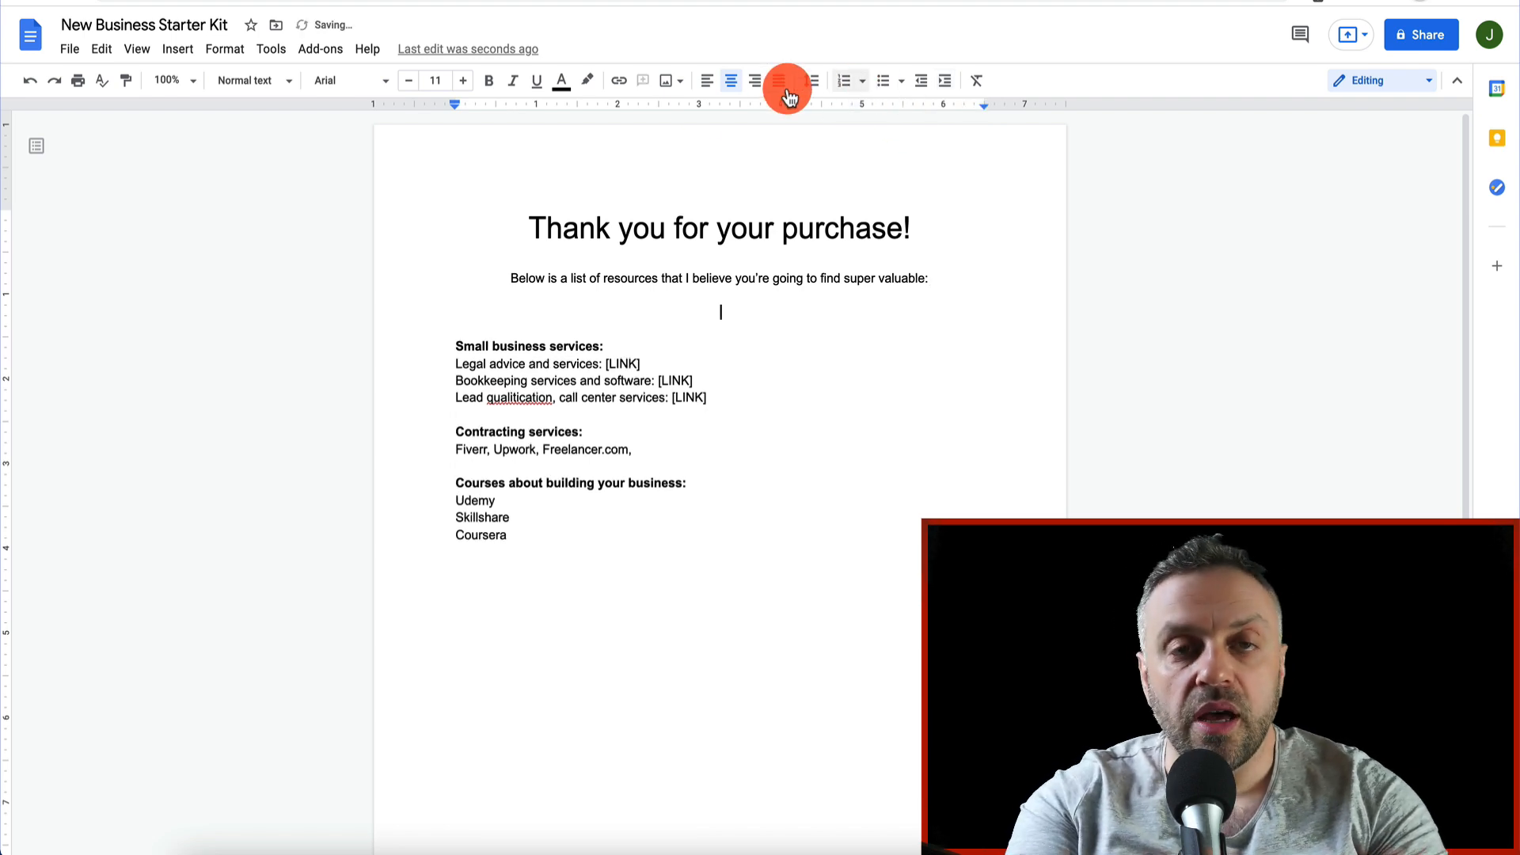
Step: Left-align the blank line below the introduction and enter "Domain registrar: godaddy, namecheap"
{"action": "left_click", "coordinate": [707, 81]}
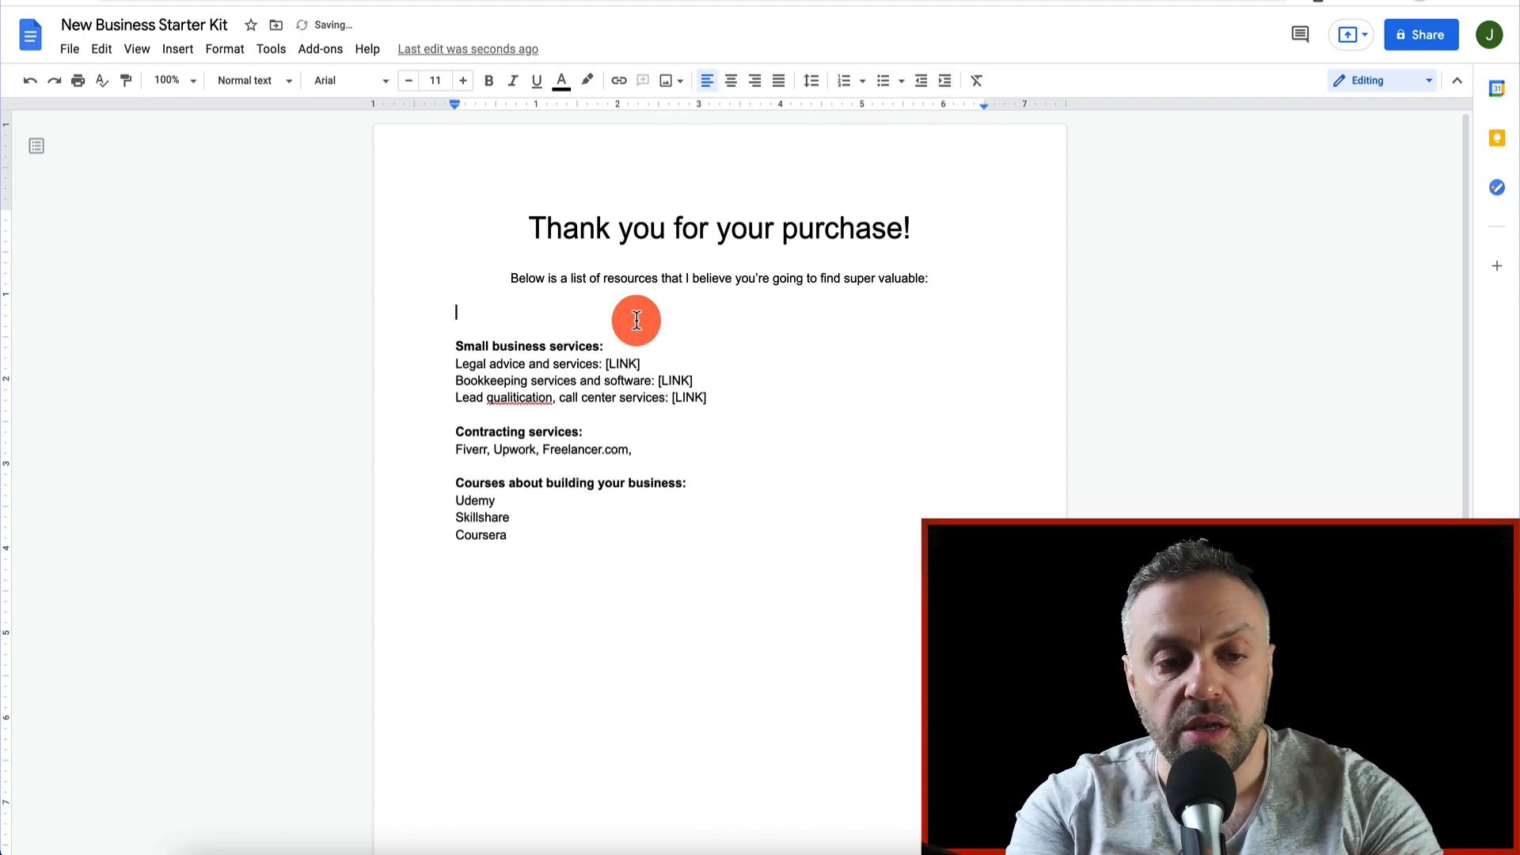
{"action": "type", "text": "D"}
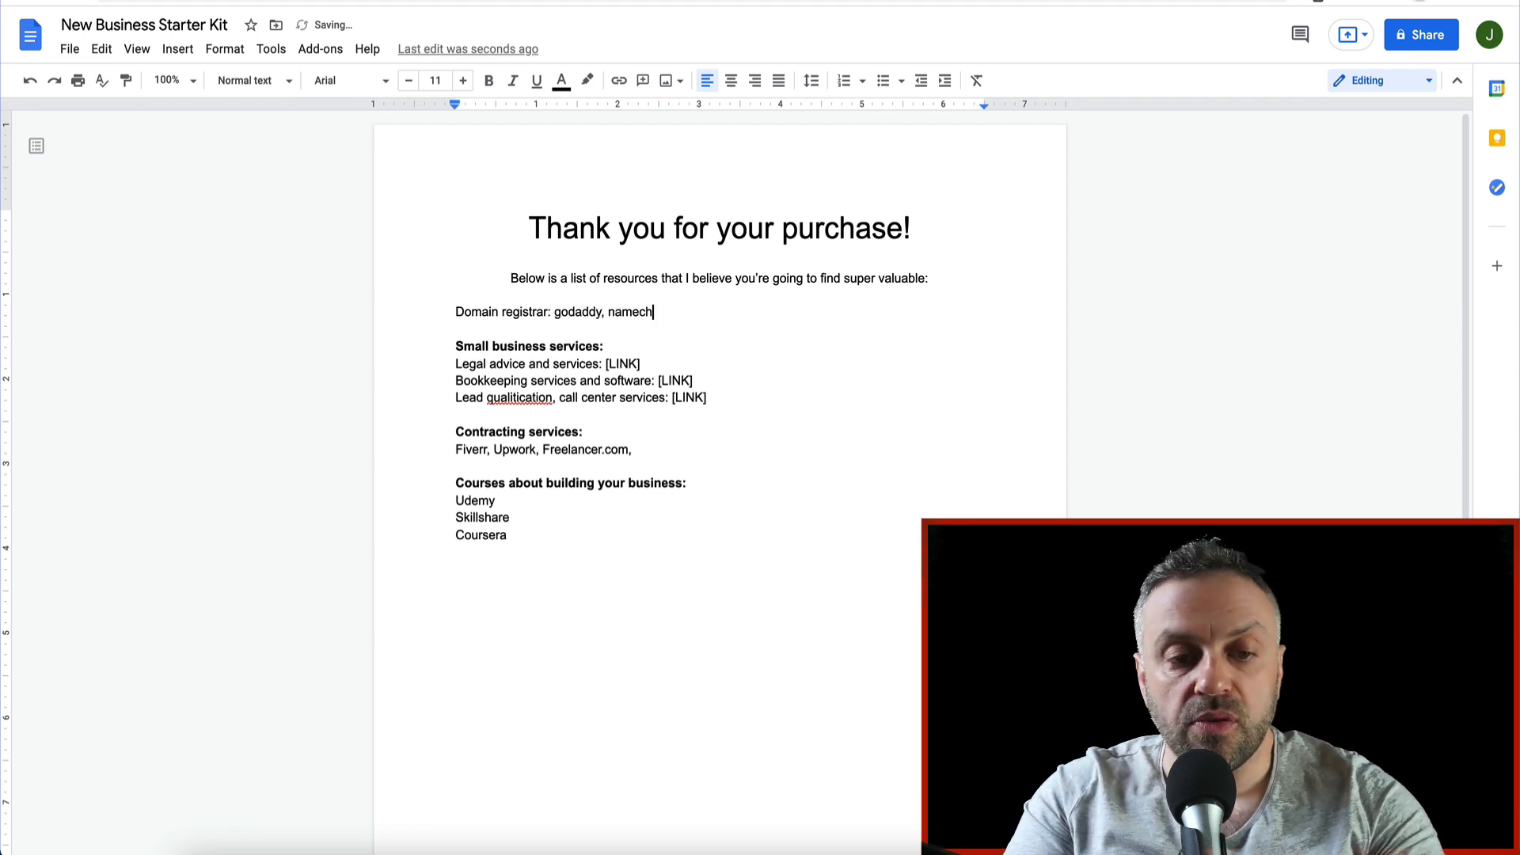
Step: Search the web for Namecheap's affiliate program in a new tab and look through its affiliate page
{"action": "double_click", "coordinate": [648, 317]}
{"action": "key", "text": "ctrl+c"}
{"action": "key", "text": "ctrl+t"}
{"action": "key", "text": "ctrl+v"}
{"action": "type", "text": "affi"}
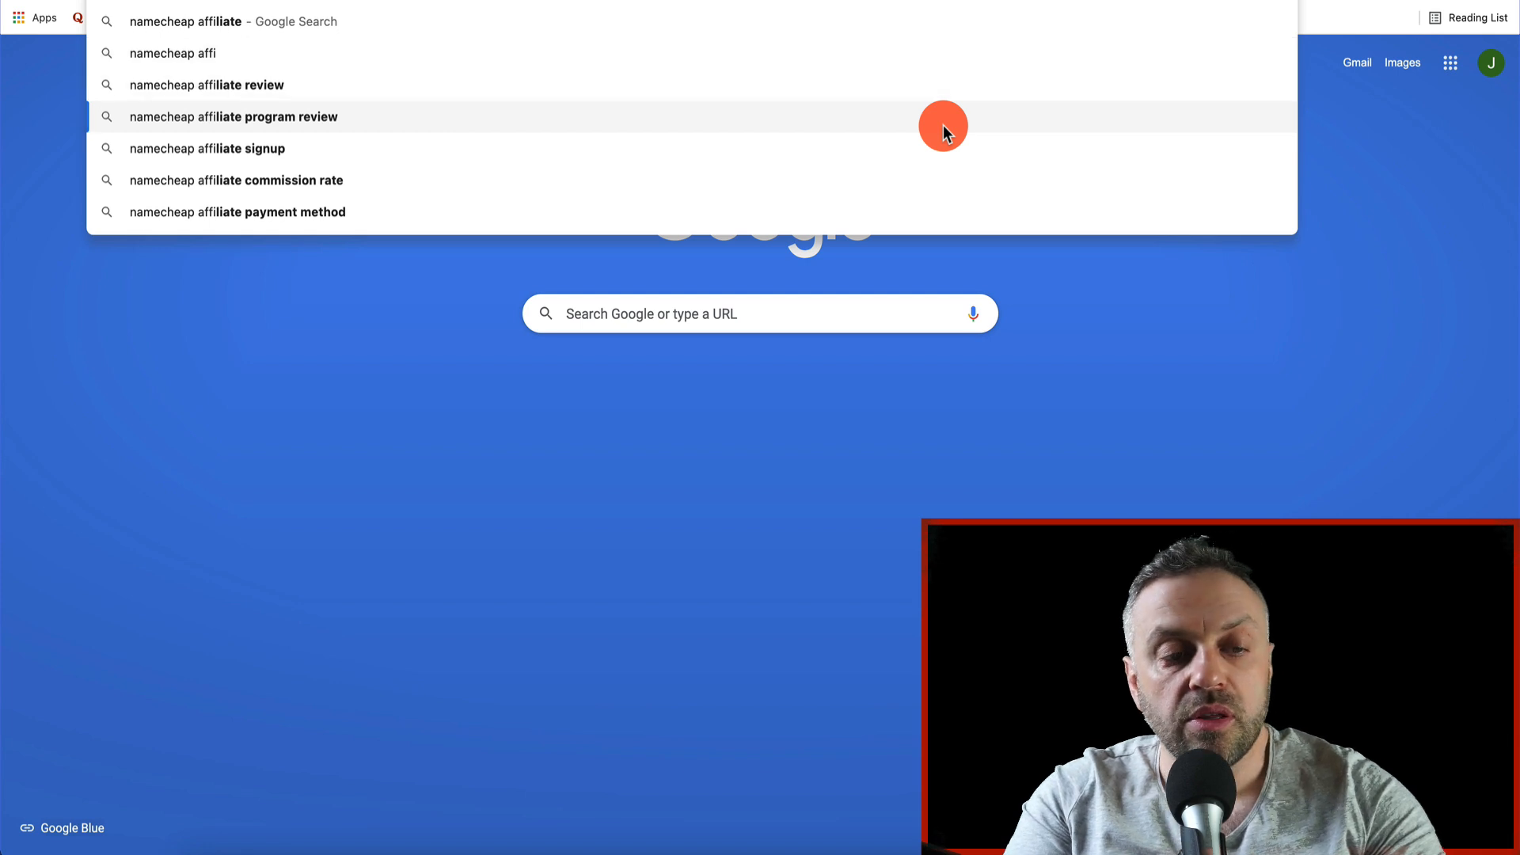
{"action": "left_click", "coordinate": [943, 125]}
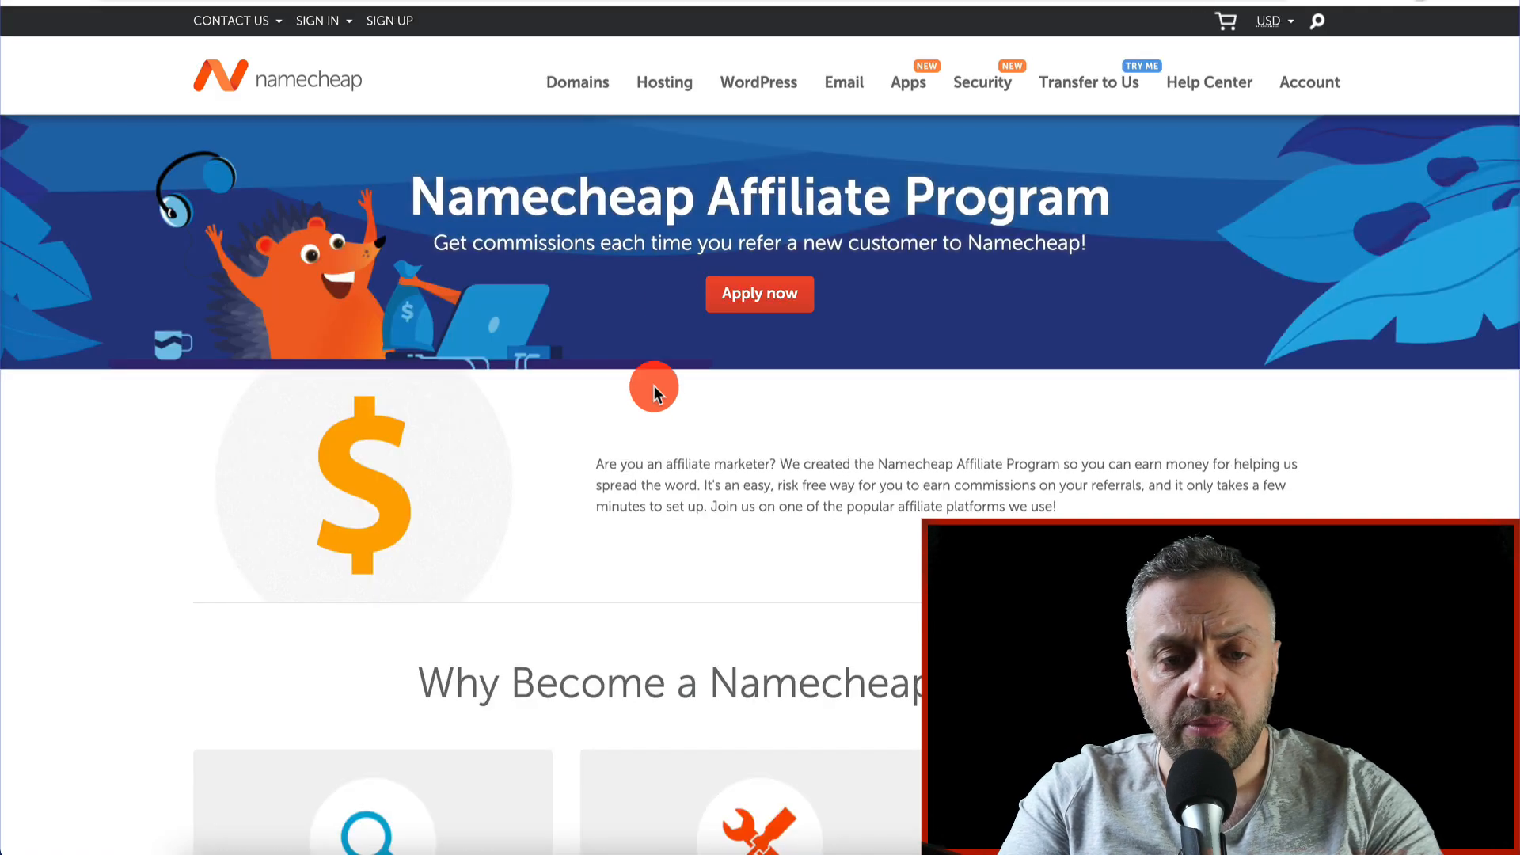
{"action": "scroll", "coordinate": [619, 466], "scroll_direction": "down", "scroll_amount": 10}
{"action": "scroll", "coordinate": [616, 459], "scroll_direction": "up", "scroll_amount": 10}
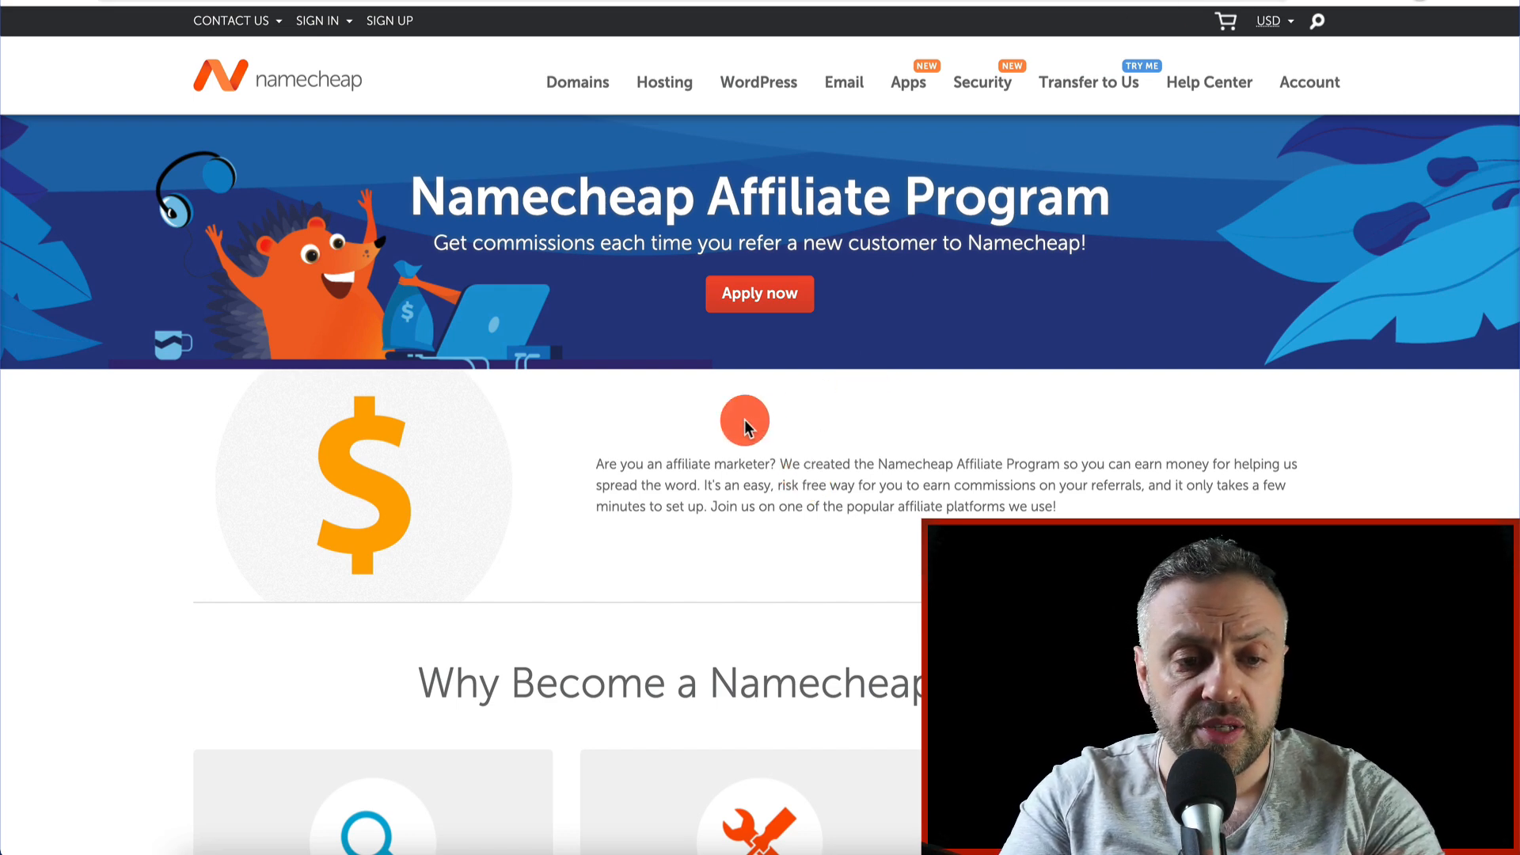
Step: Return to the starter kit document and search the web for "godaddy affiliate program" in a new tab
{"action": "key", "text": "ctrl+shift+Tab"}
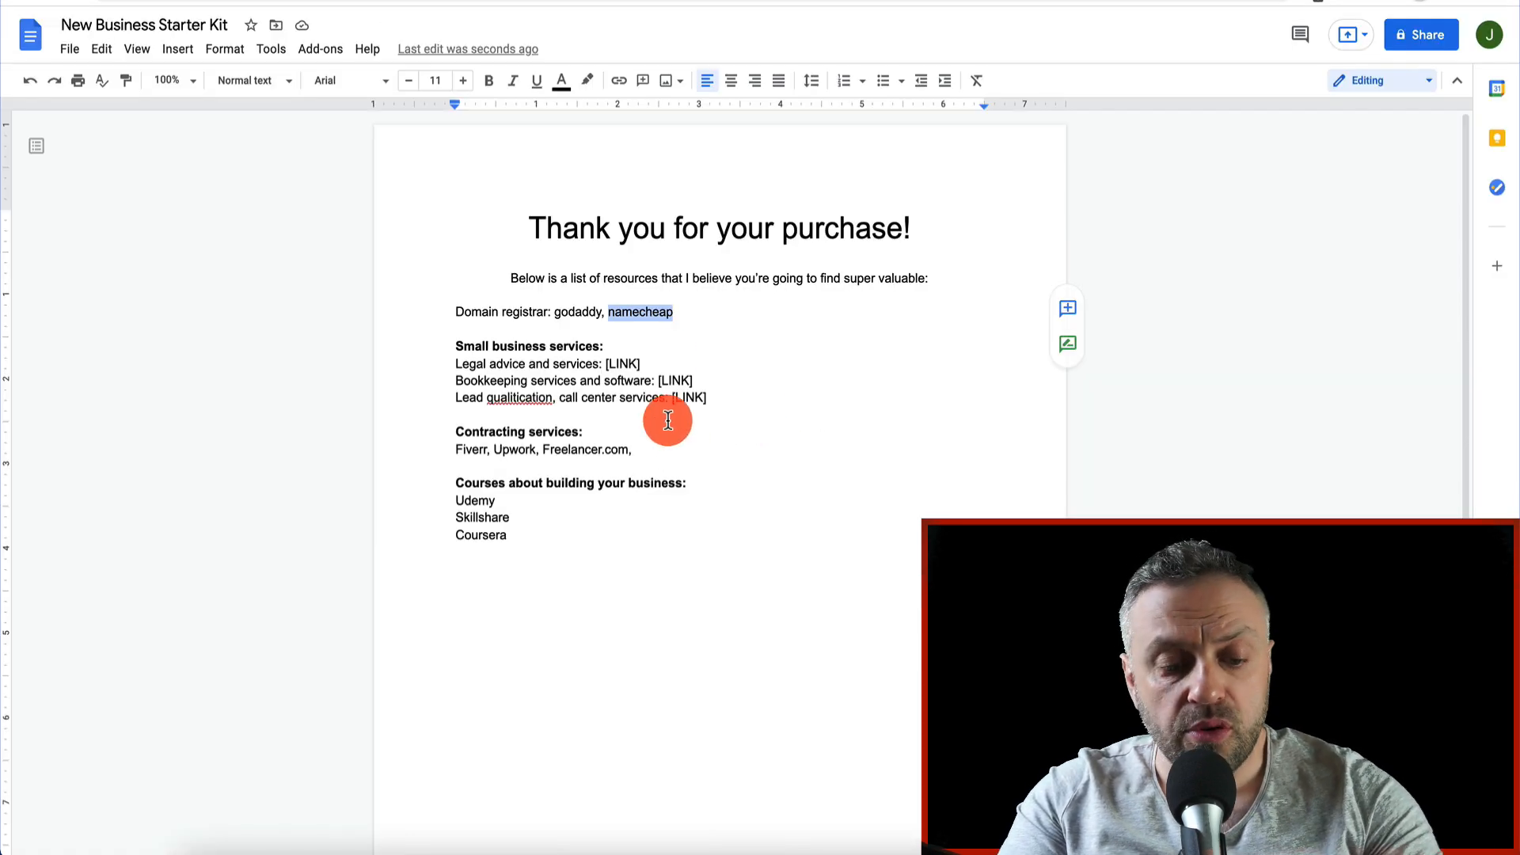
{"action": "left_click", "coordinate": [693, 311]}
{"action": "double_click", "coordinate": [571, 311]}
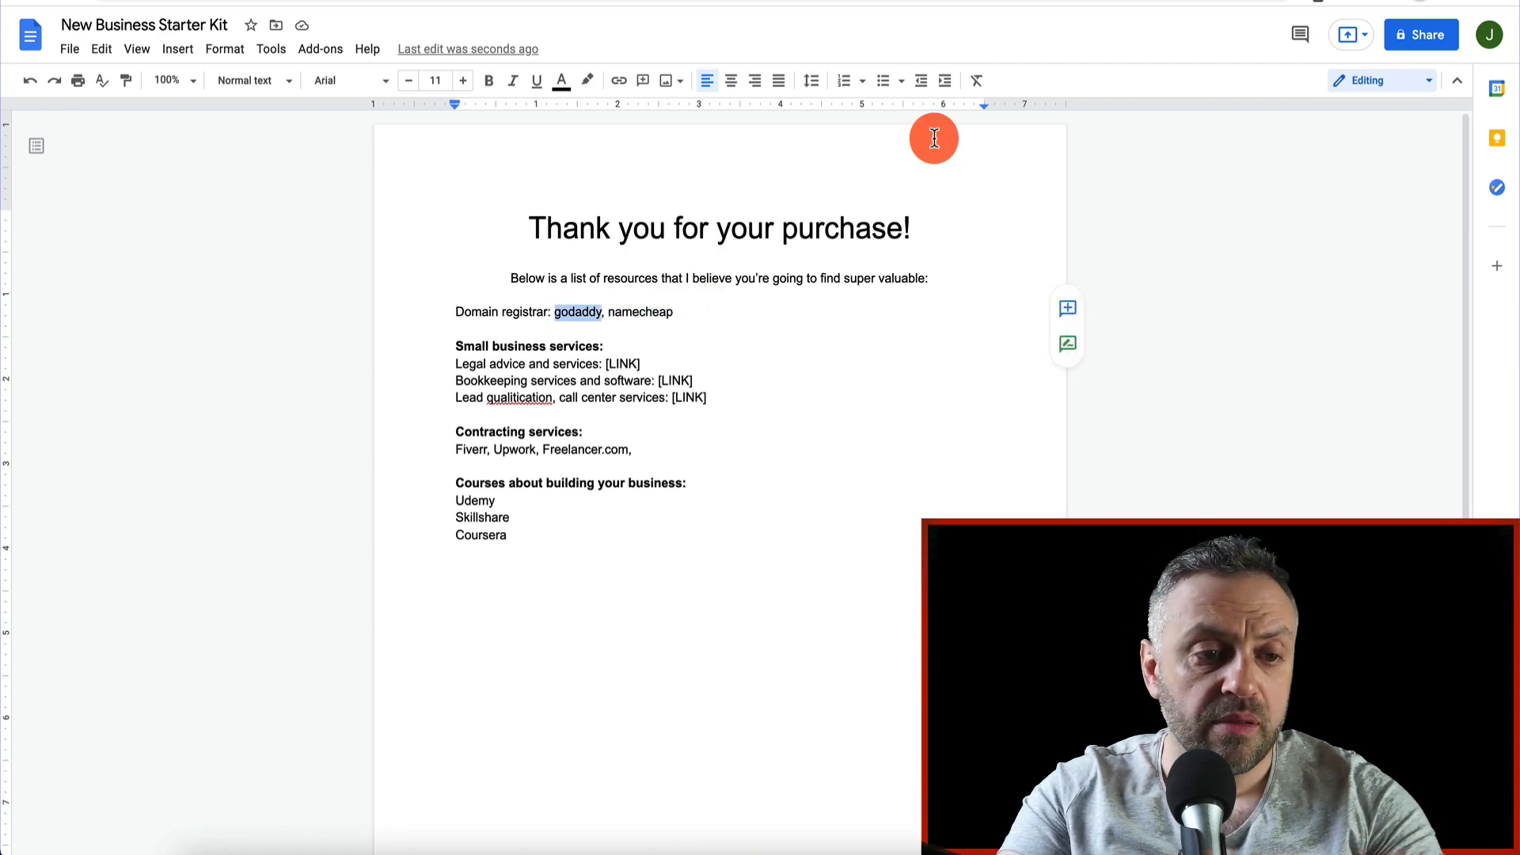
{"action": "key", "text": "super+t"}
{"action": "key", "text": "super+v"}
{"action": "type", "text": "affiliate"}
{"action": "key", "text": "Down"}
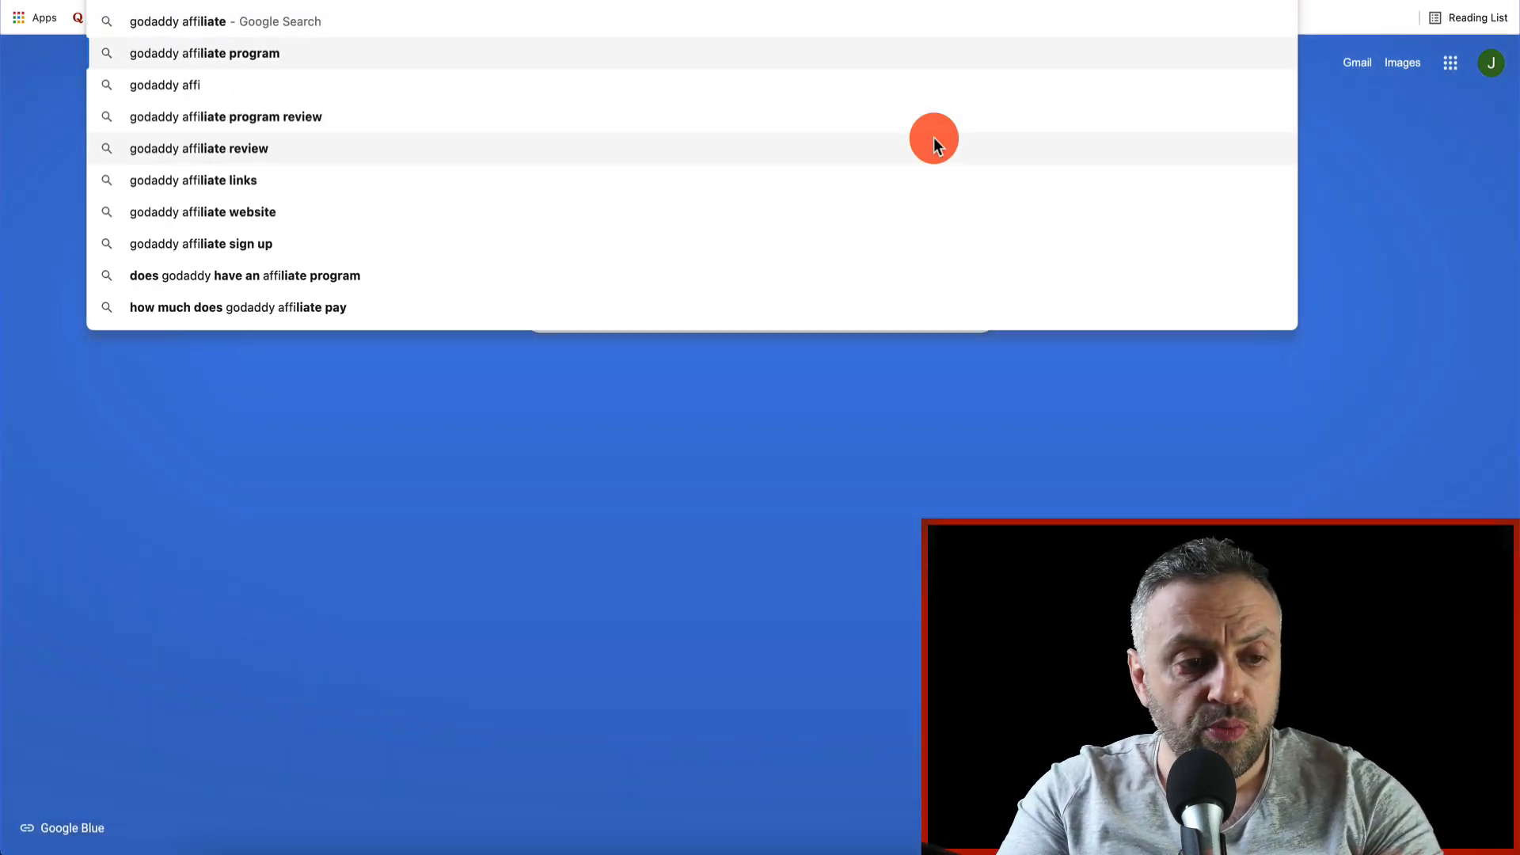
{"action": "key", "text": "Return"}
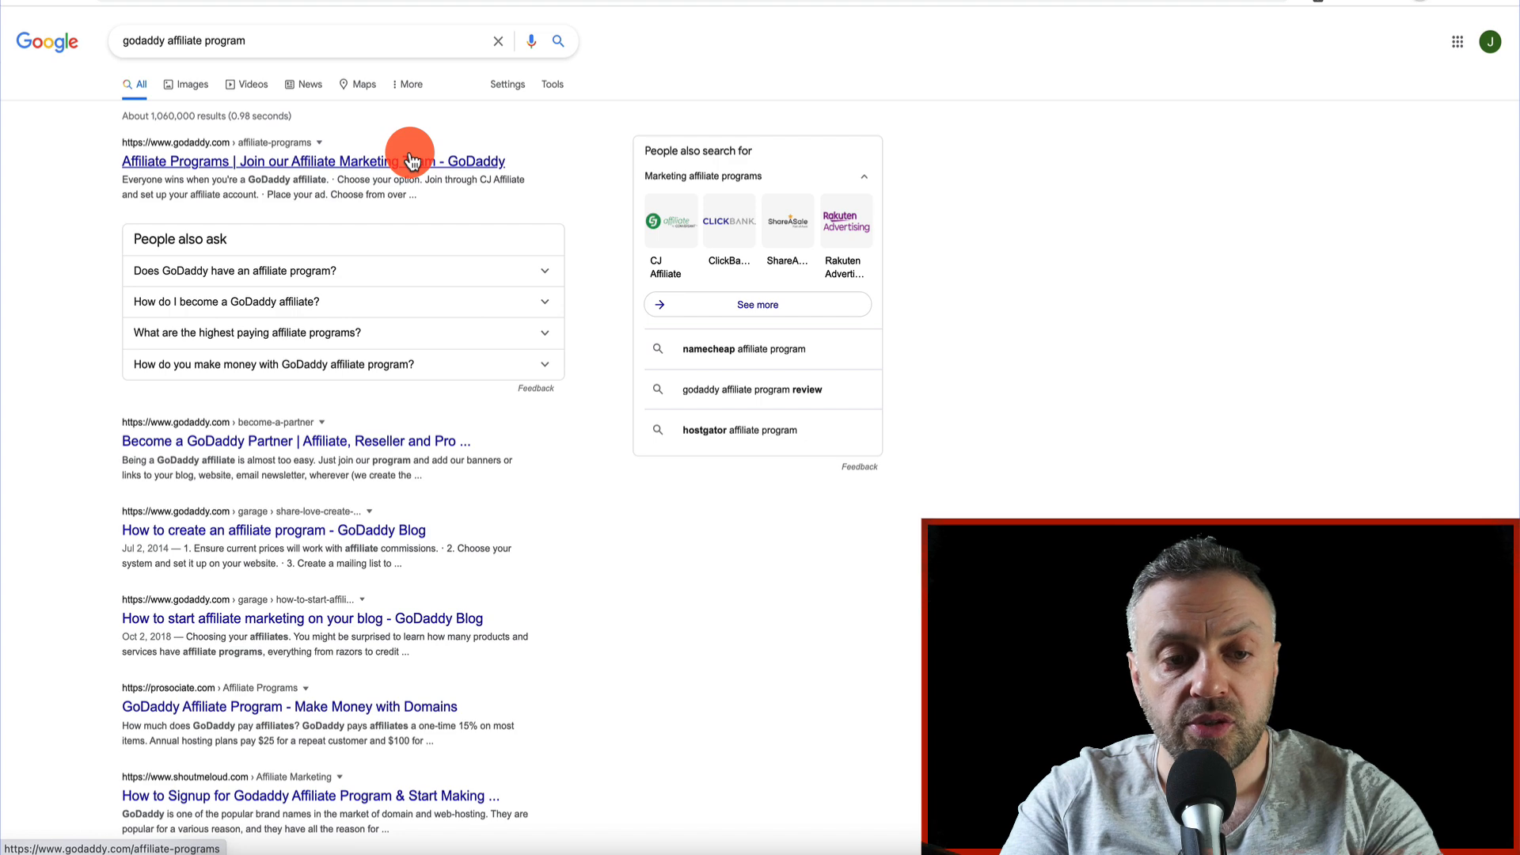
Step: In the document, replace the registrar names with separate lines under "Domain registrar:": "Sign up for godaddy here," and "Sign up for namecheap here"
{"action": "key", "text": "ctrl+shift+Tab"}
{"action": "left_click", "coordinate": [704, 314]}
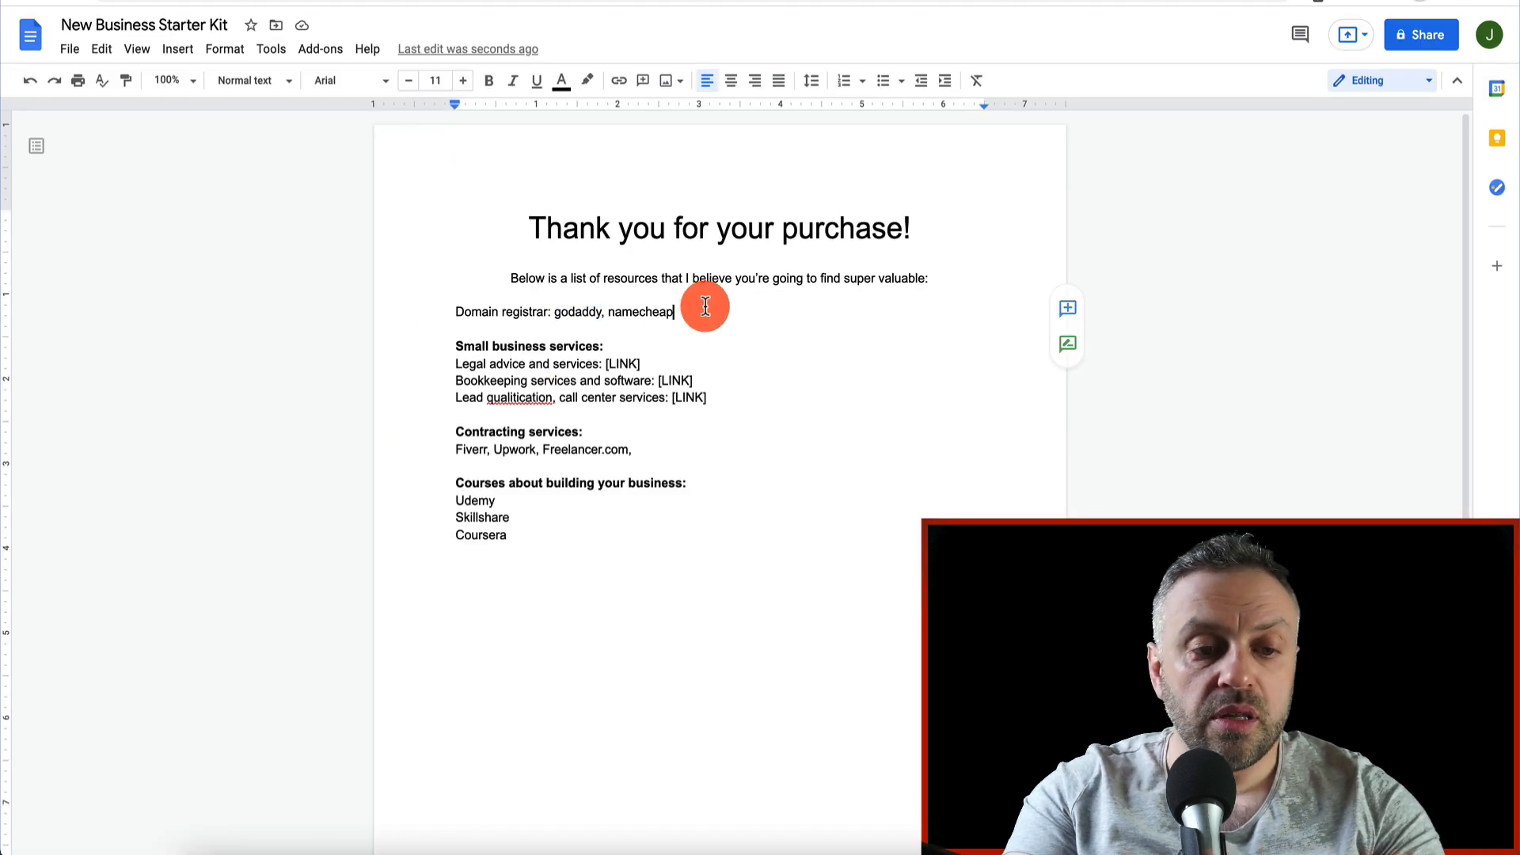
{"action": "left_click", "coordinate": [554, 312]}
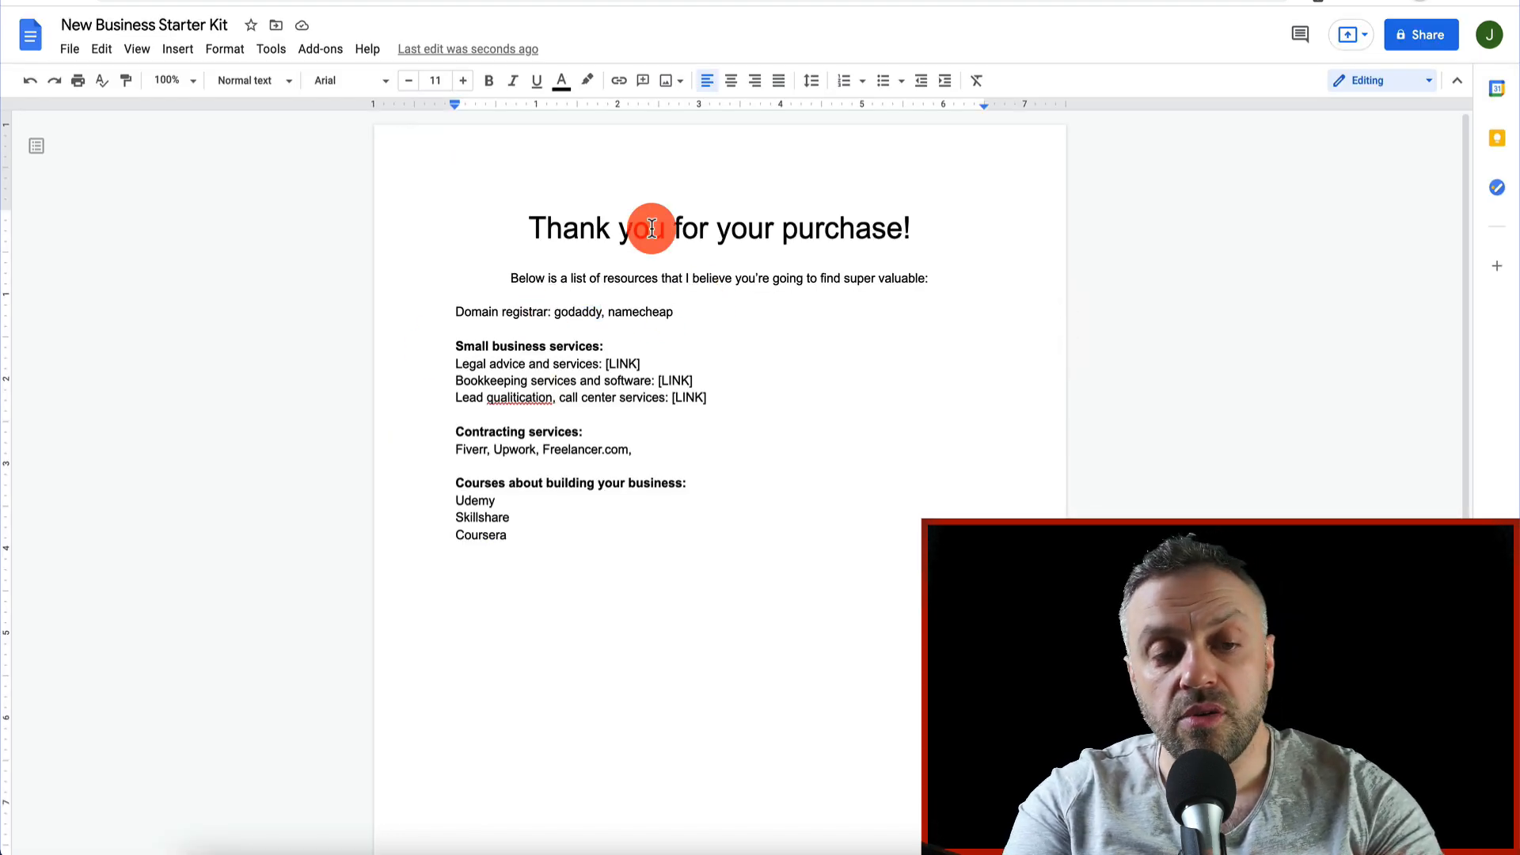
{"action": "key", "text": "shift+Home"}
{"action": "key", "text": "Right"}
{"action": "key", "text": "Return"}
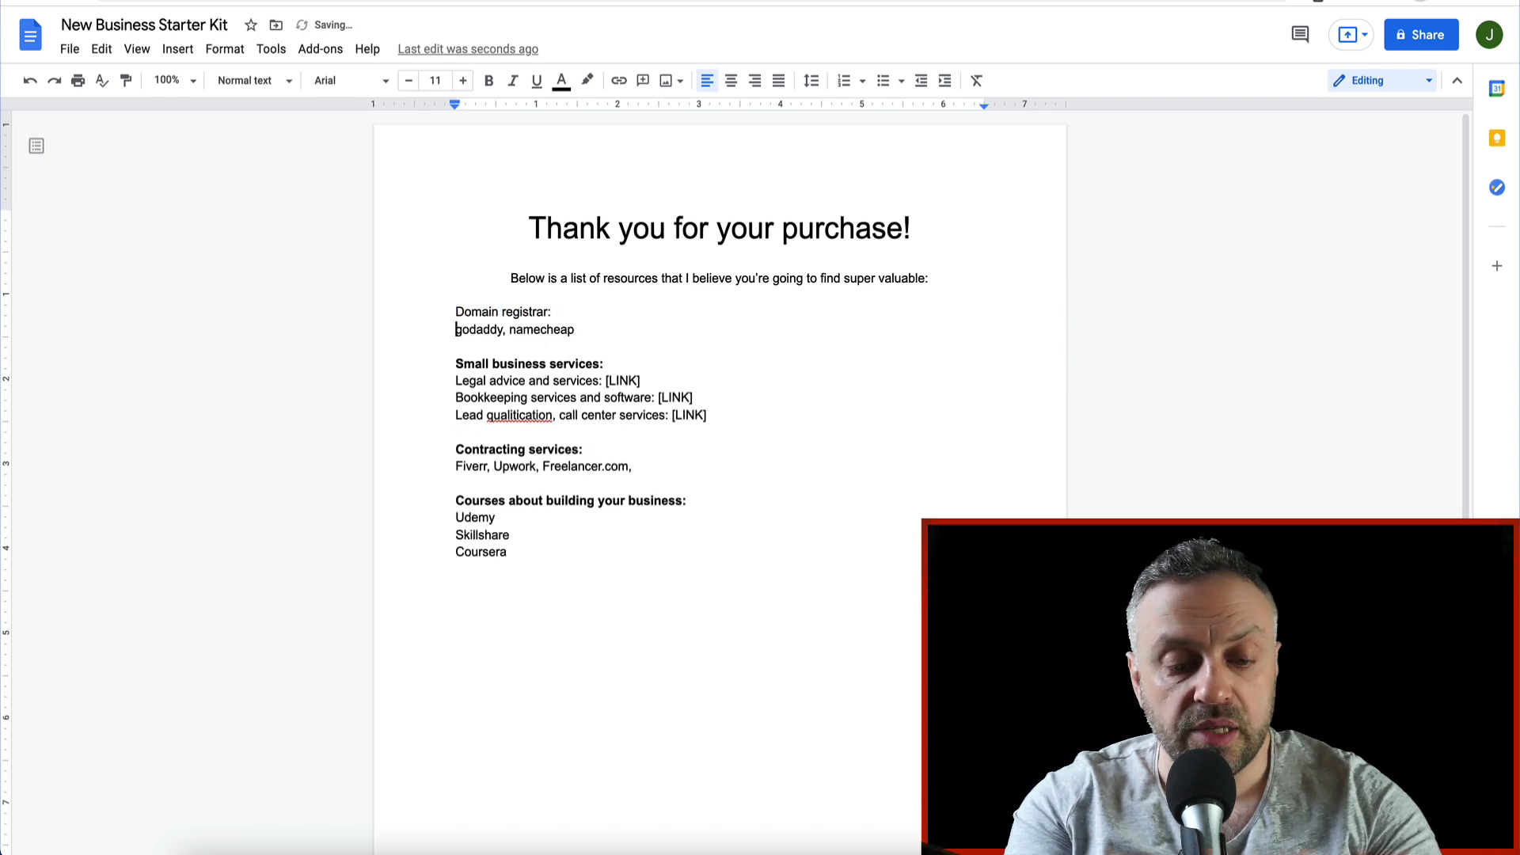
{"action": "type", "text": "Sign u"}
{"action": "type", "text": "p"}
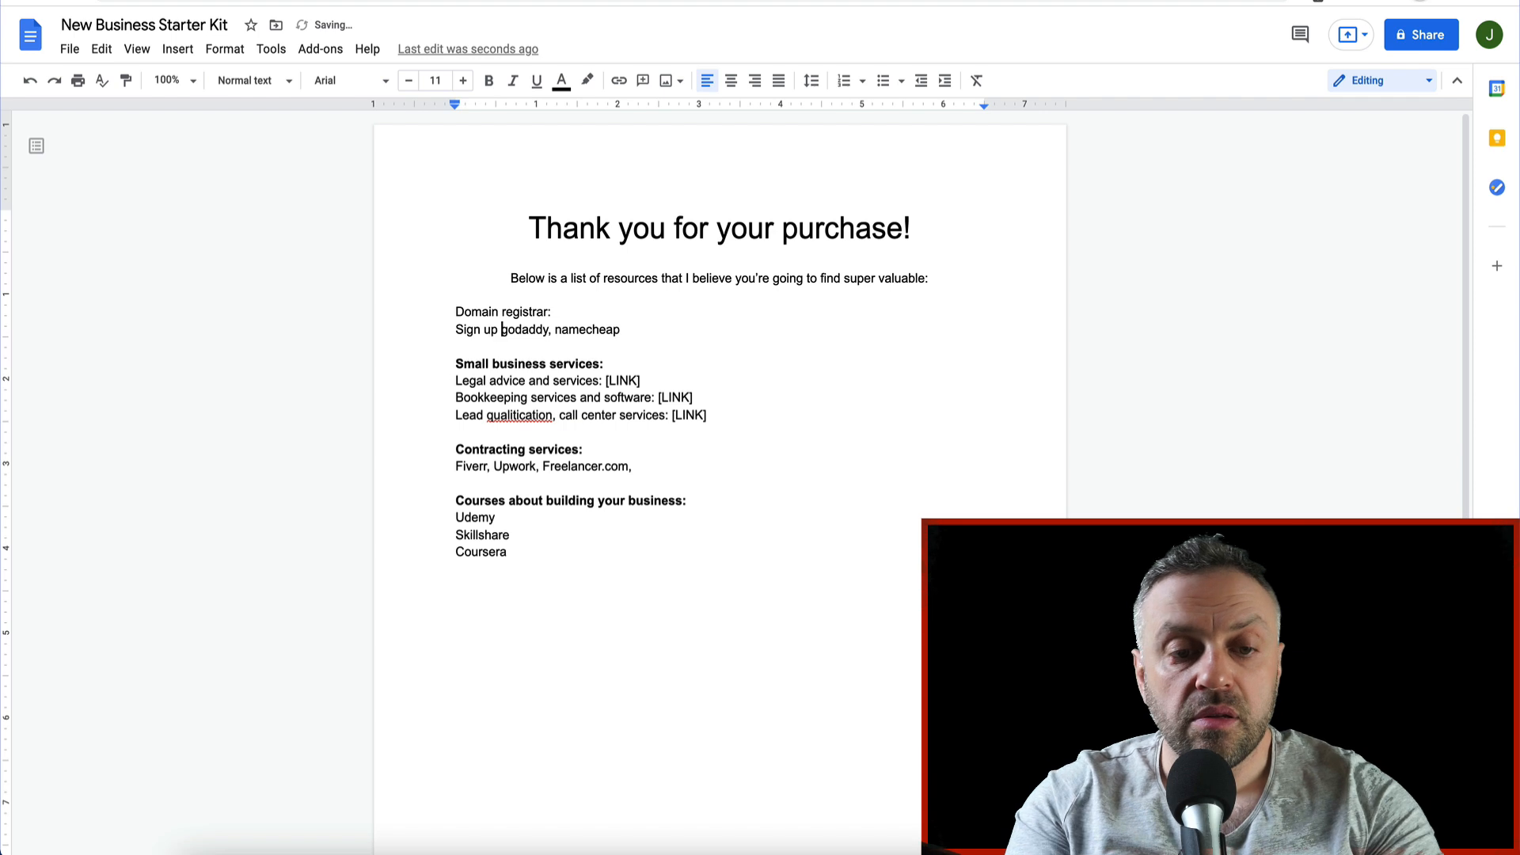
{"action": "type", "text": " for godaddy here"}
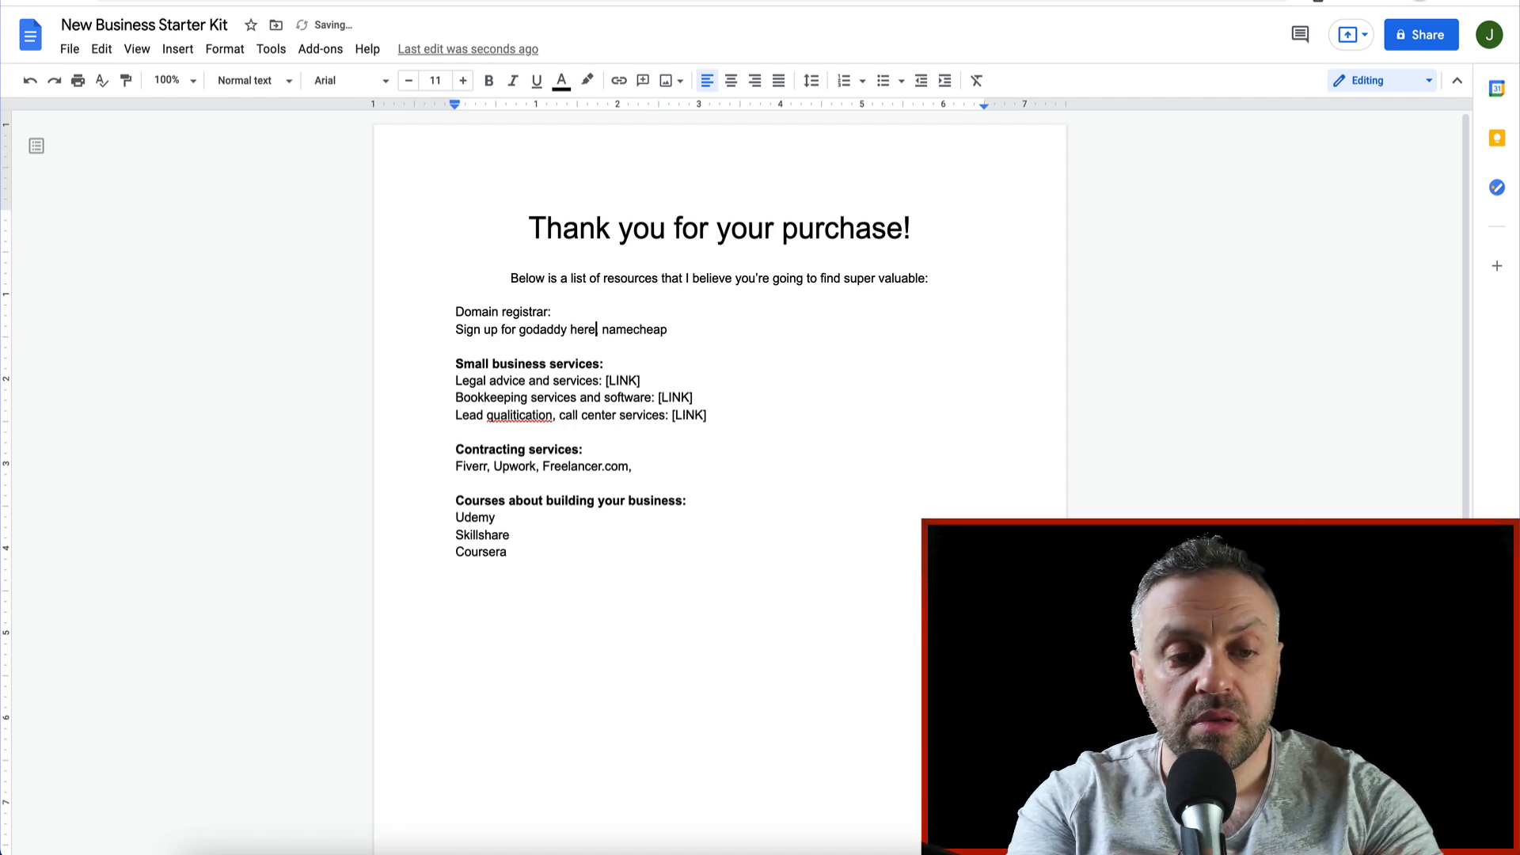
{"action": "key", "text": "Return"}
{"action": "type", "text": "Sign up for namecheap"}
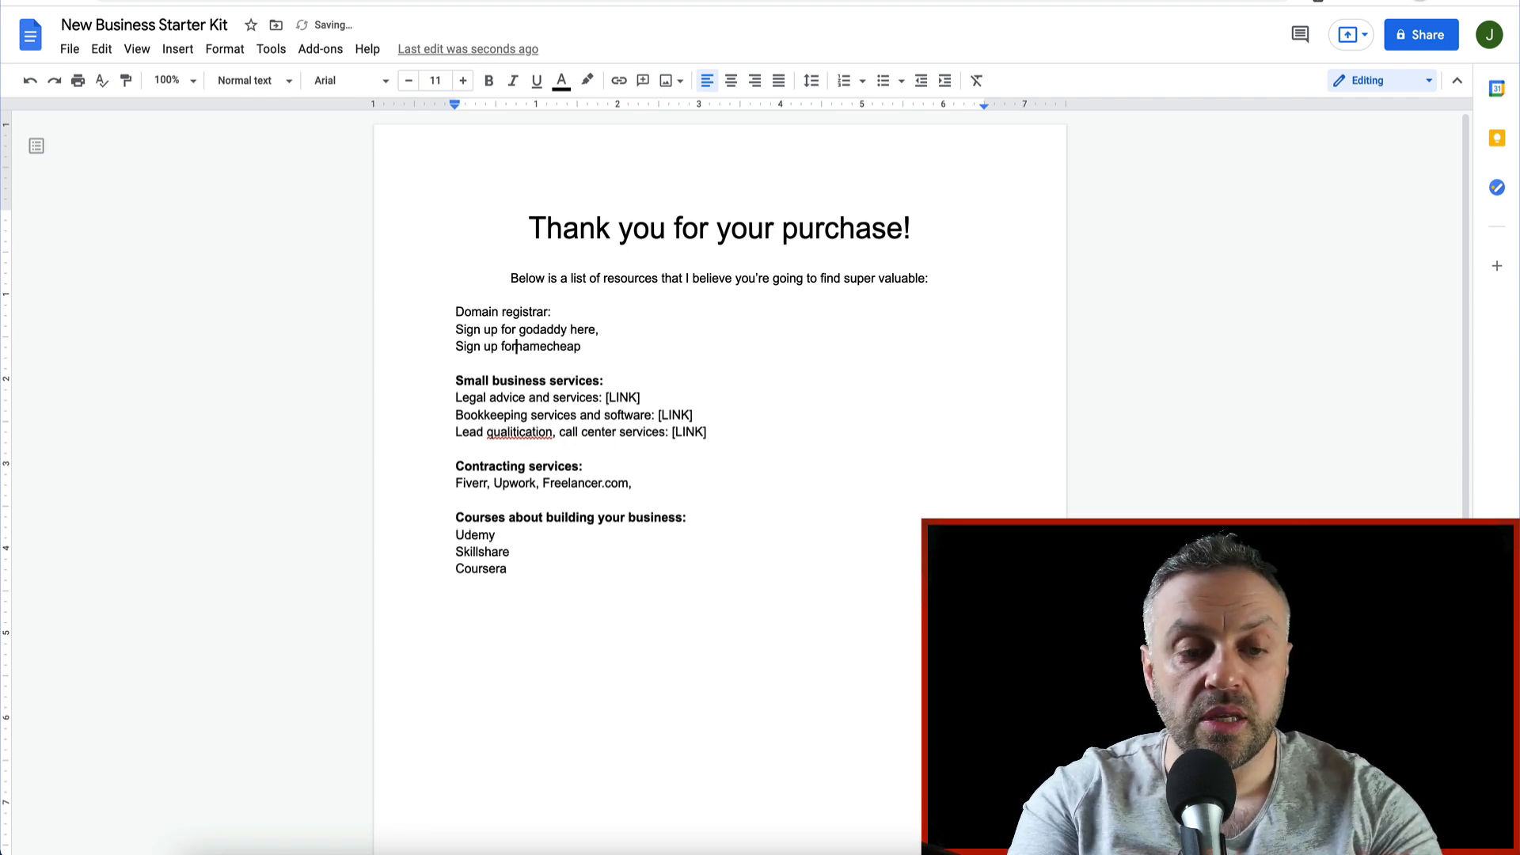
{"action": "type", "text": " here"}
{"action": "key", "text": "shift+Home"}
{"action": "key", "text": "ctrl+k"}
{"action": "key", "text": "Escape"}
{"action": "left_click", "coordinate": [630, 350]}
{"action": "key", "text": "shift+Home"}
{"action": "key", "text": "ctrl+k"}
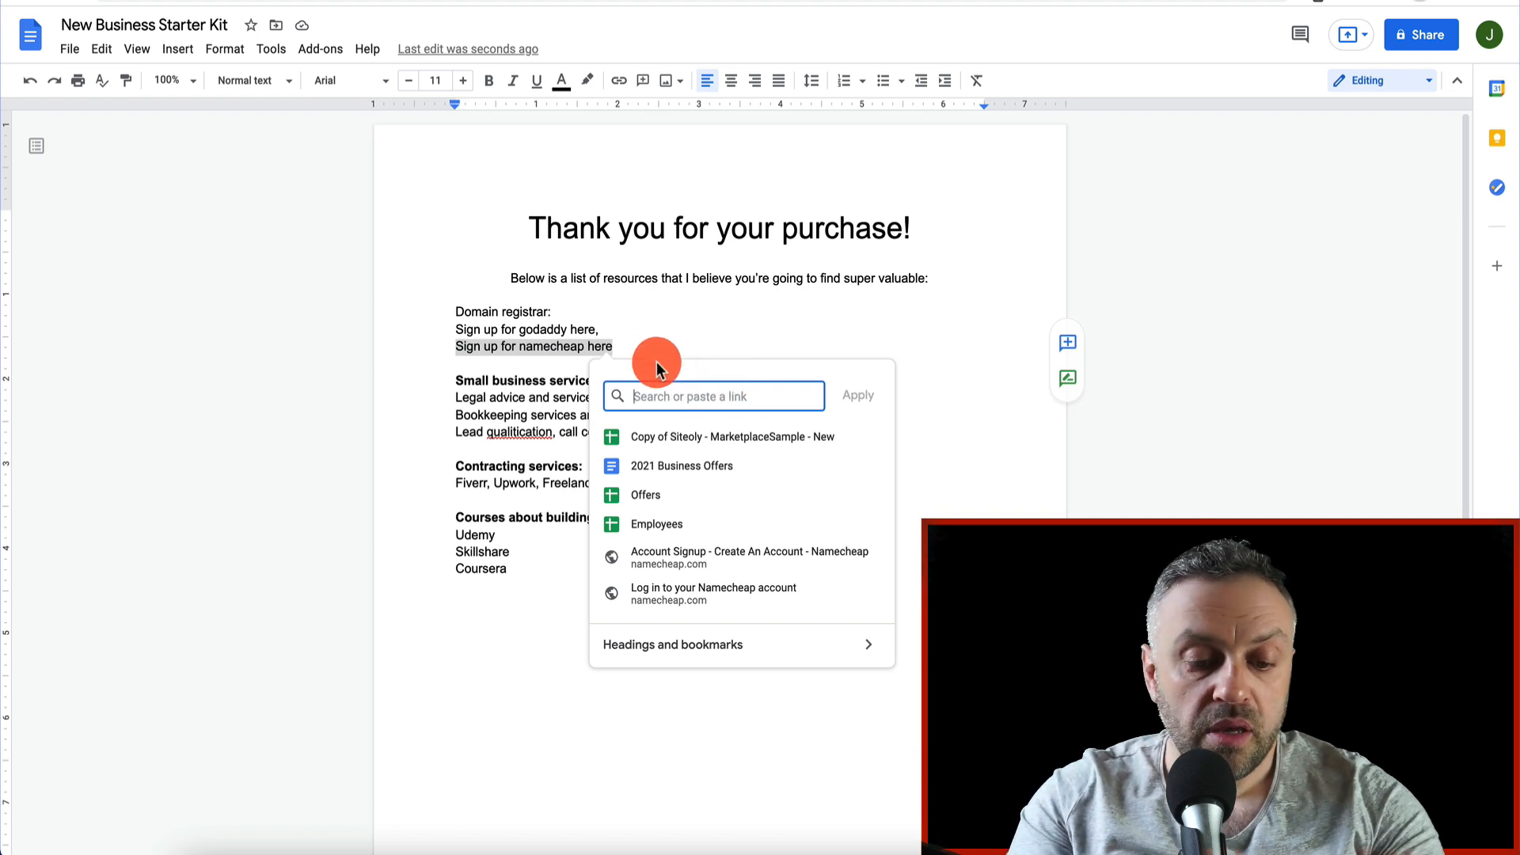
{"action": "key", "text": "Escape"}
Step: Make the "Domain registrar:" heading bold
{"action": "left_click", "coordinate": [611, 320]}
{"action": "key", "text": "shift+Home"}
{"action": "key", "text": "ctrl+b"}
{"action": "key", "text": "Down"}
{"action": "key", "text": "Down"}
{"action": "key", "text": "Down"}
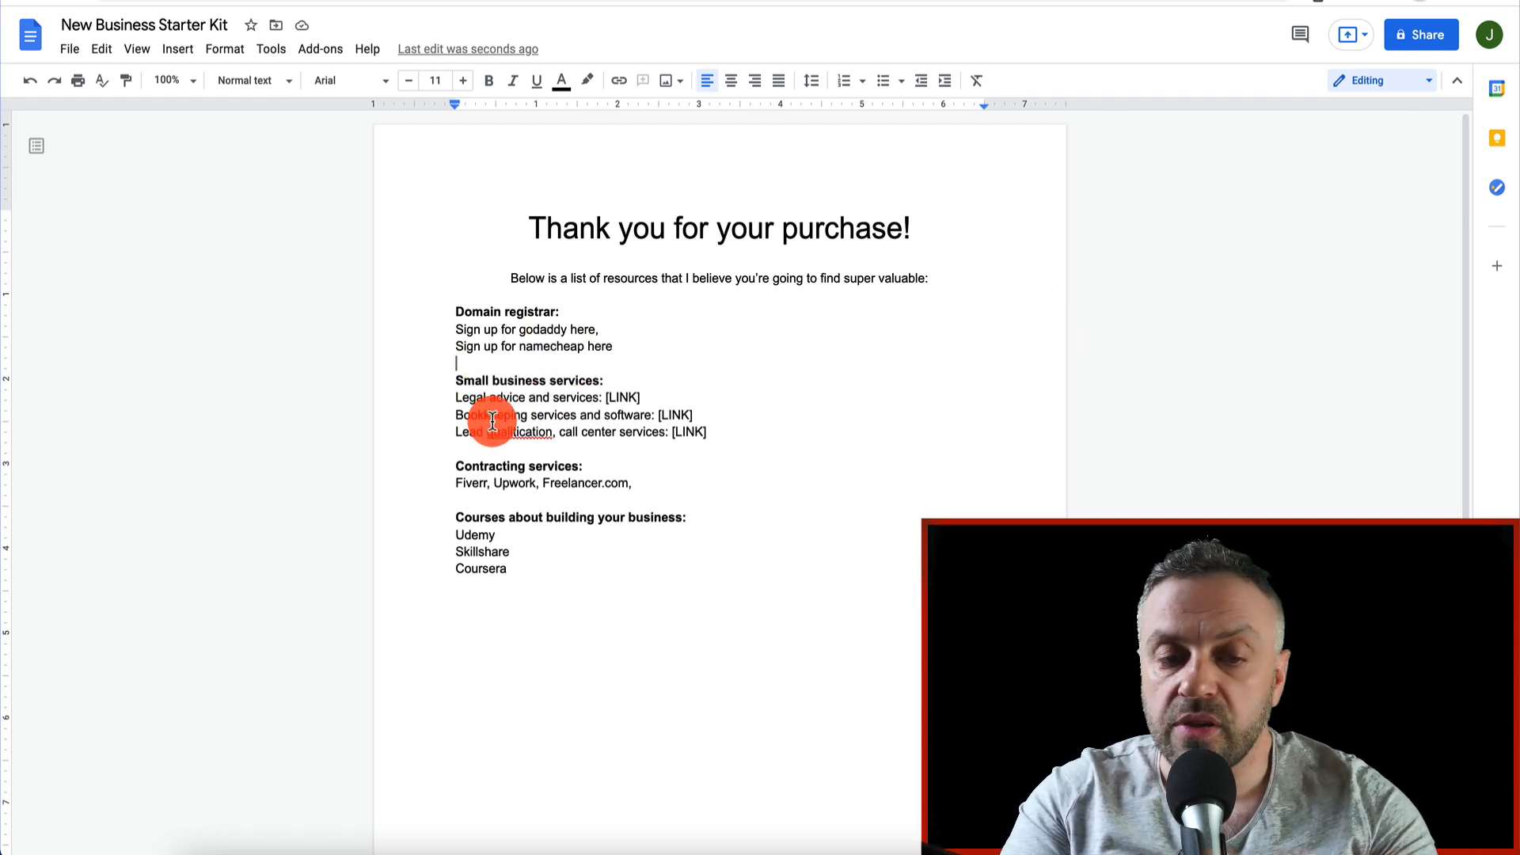
Step: Add a "Hosting:" heading below the namecheap line, separated by a blank line
{"action": "left_click", "coordinate": [656, 349]}
{"action": "key", "text": "Return"}
{"action": "key", "text": "Return"}
{"action": "type", "text": "Hosting:"}
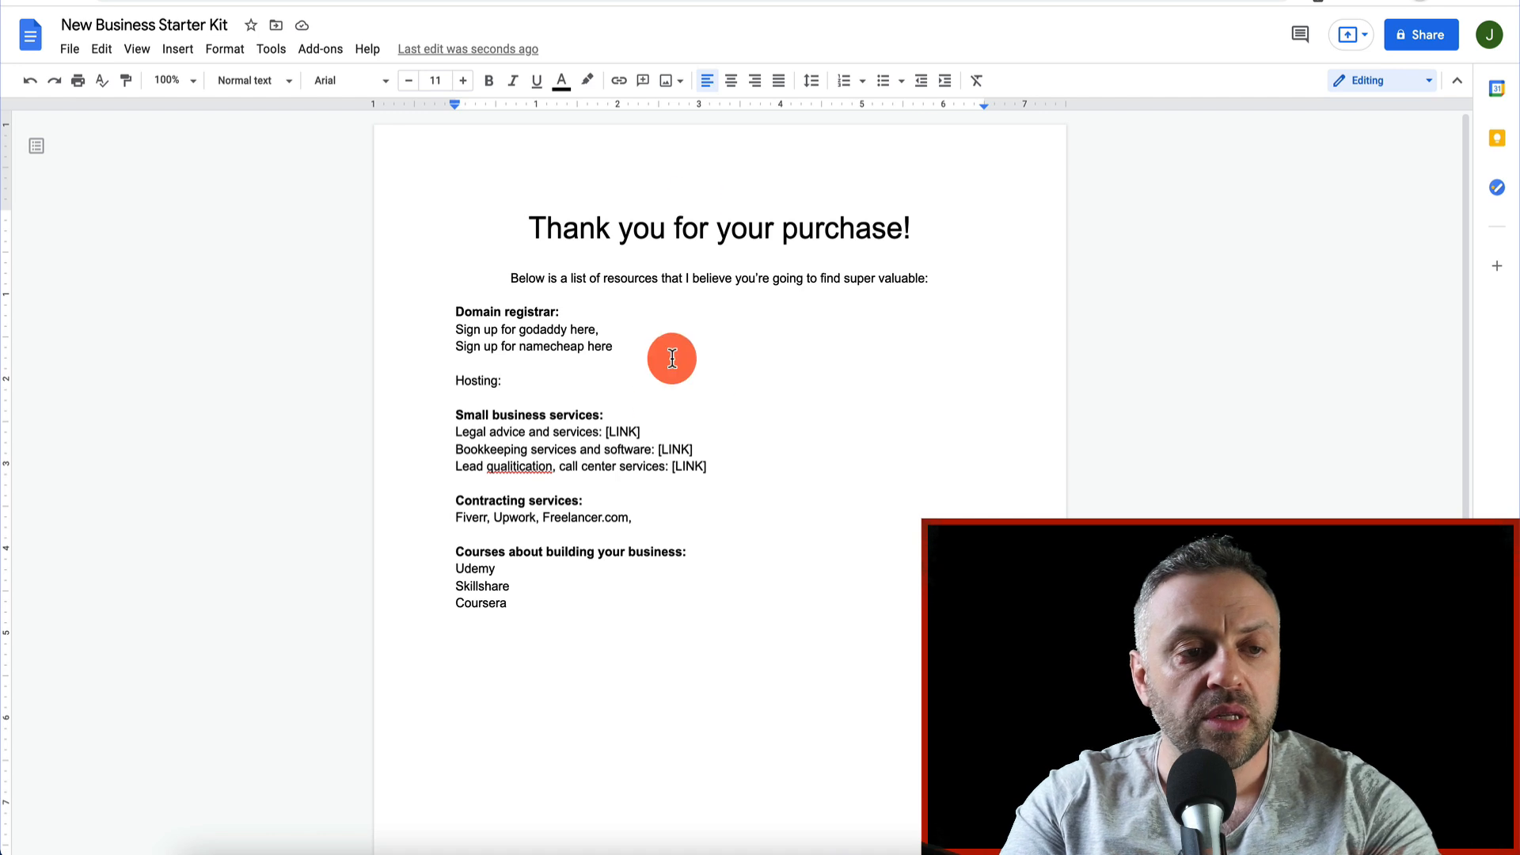
Step: Rename the document as "Read me first"
{"action": "left_click", "coordinate": [198, 25]}
{"action": "type", "text": "Read me first"}
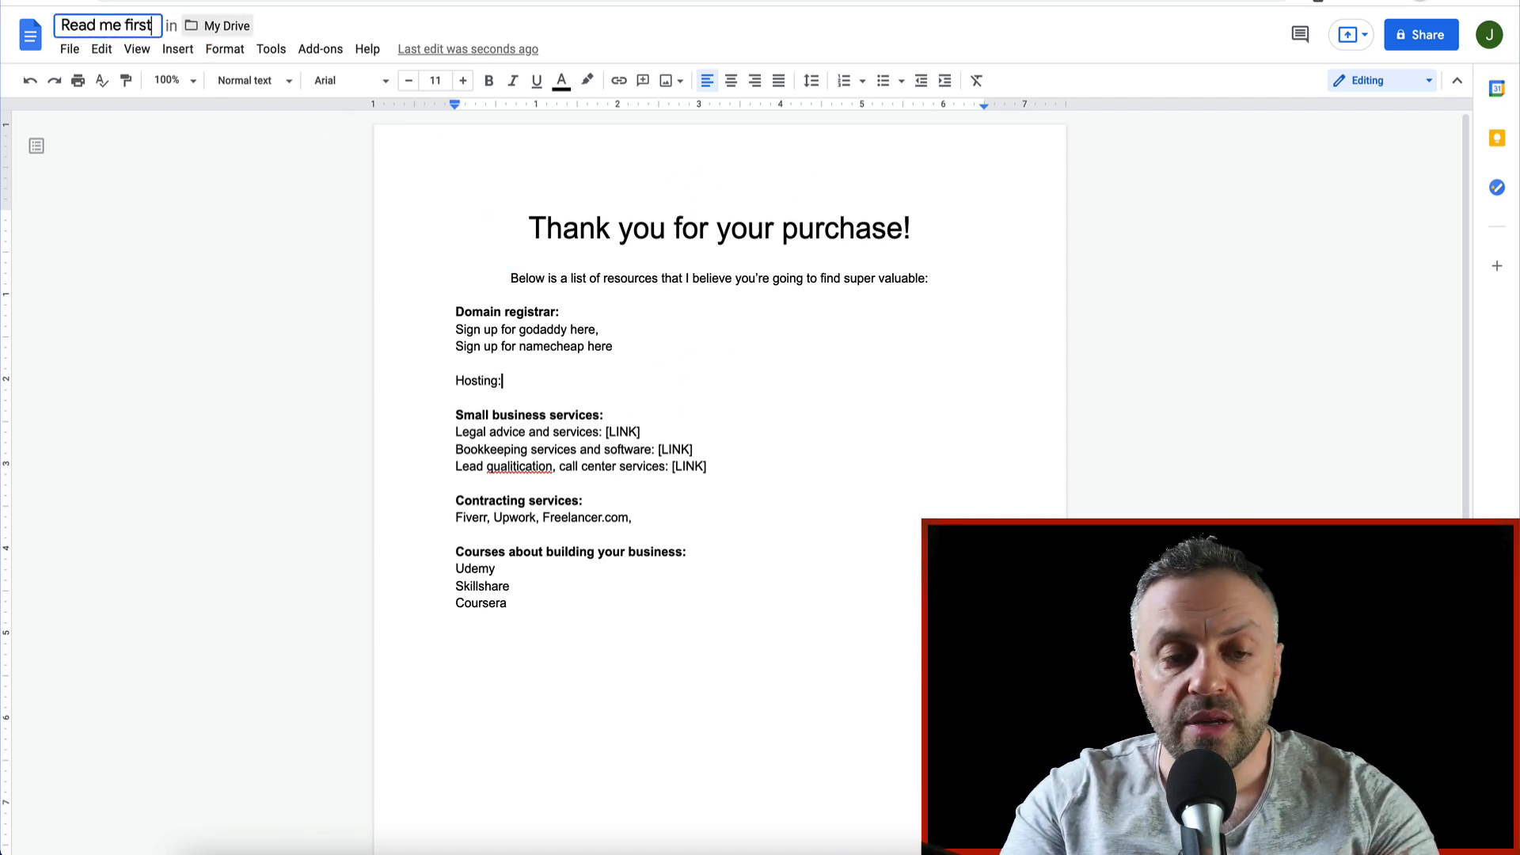
{"action": "key", "text": "Return"}
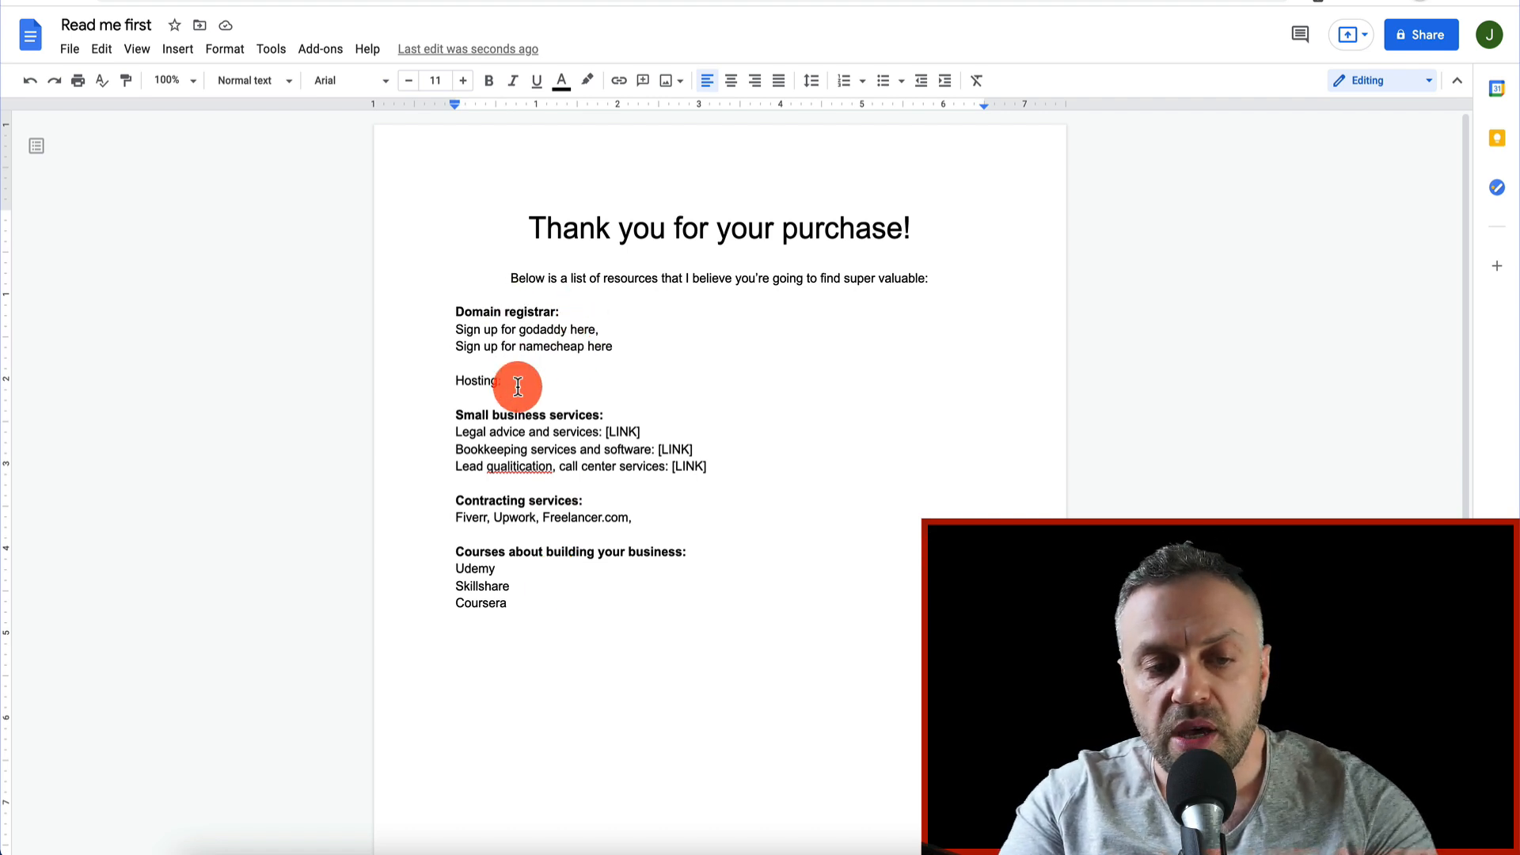
Step: List "Bluehost" and "Wordpress" on separate lines under the Hosting heading
{"action": "key", "text": "Return"}
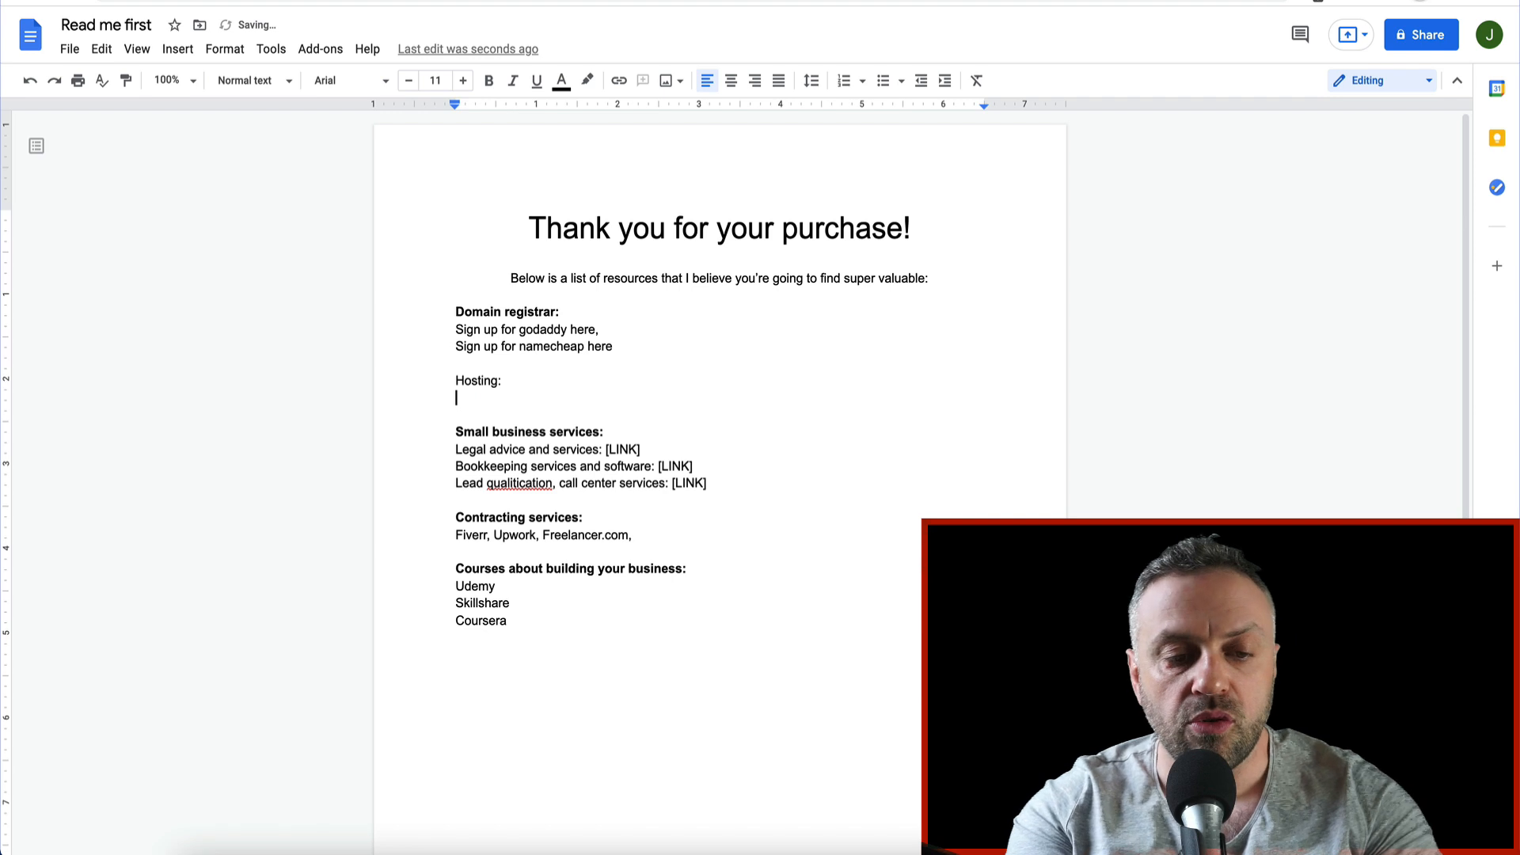
{"action": "type", "text": "Bluehost"}
{"action": "key", "text": "Return"}
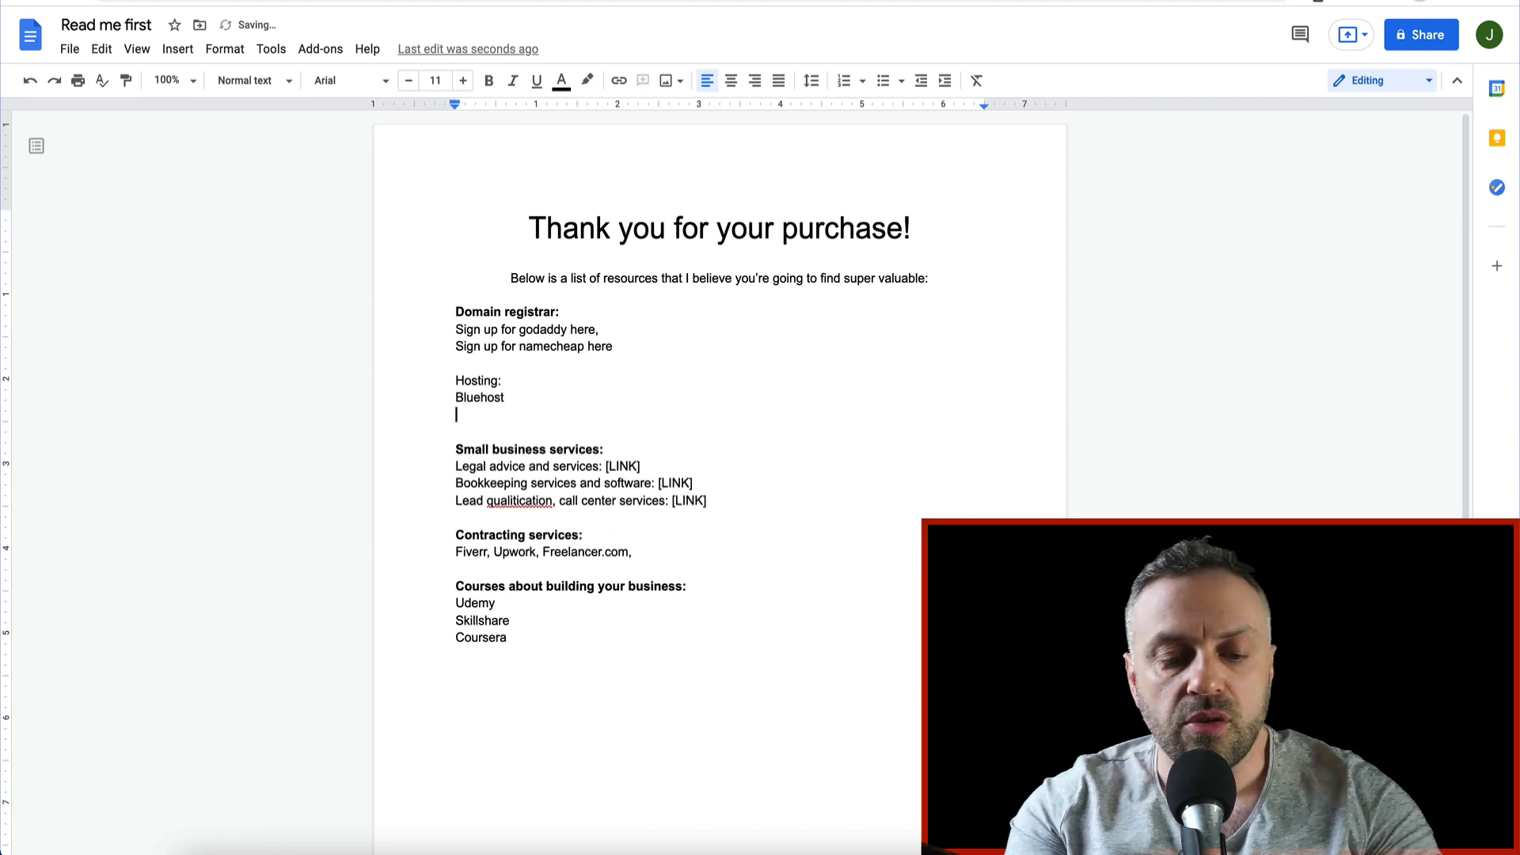
{"action": "type", "text": "Wordpress"}
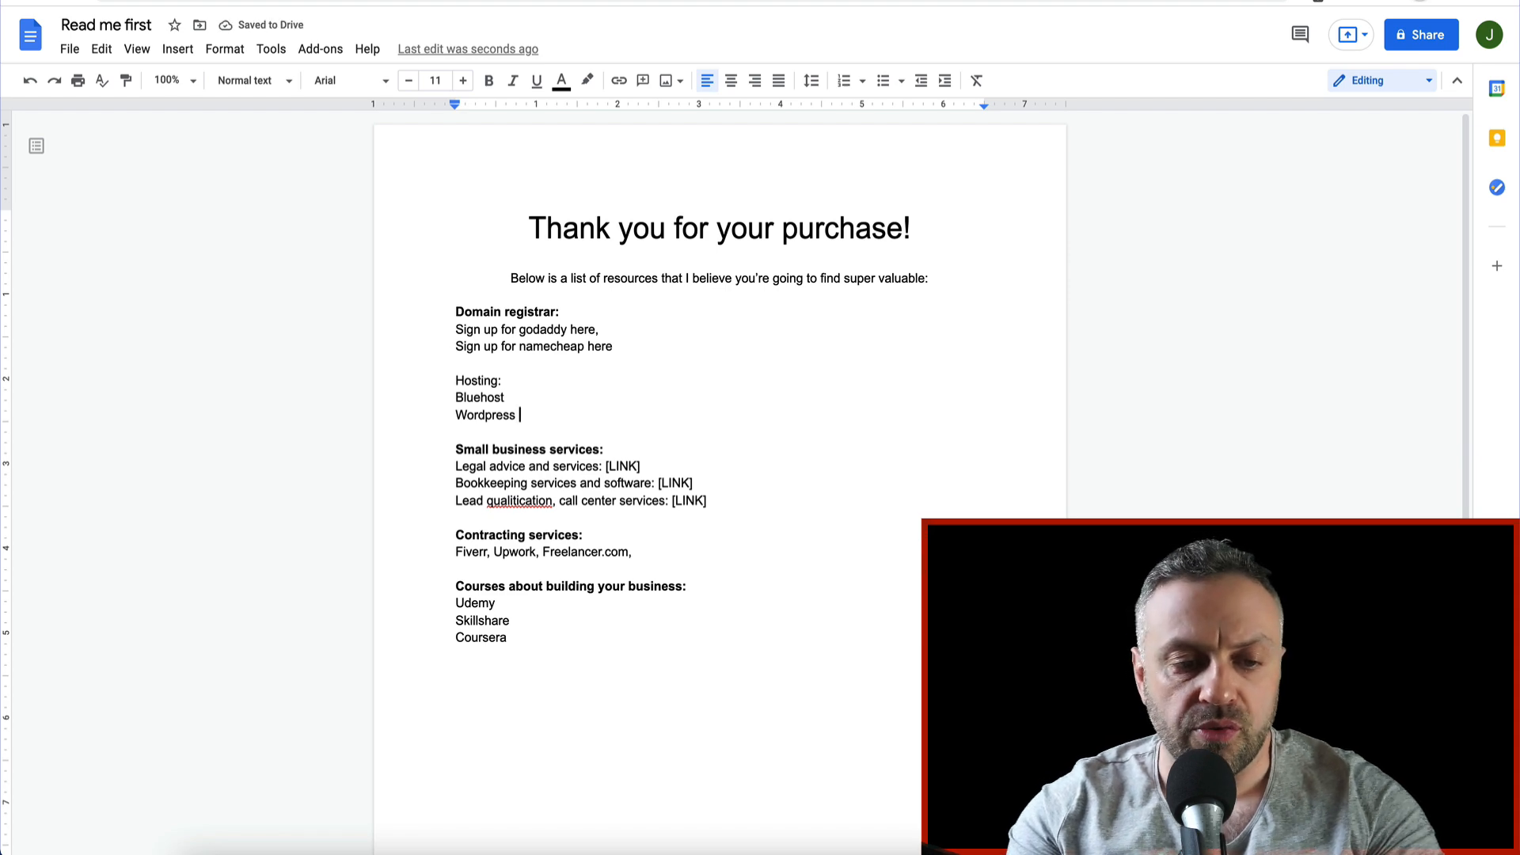
Step: Search the web for "bluehost affiliate program" in a new tab
{"action": "double_click", "coordinate": [479, 398]}
{"action": "key", "text": "ctrl+t"}
{"action": "type", "text": "bluehost affiliate"}
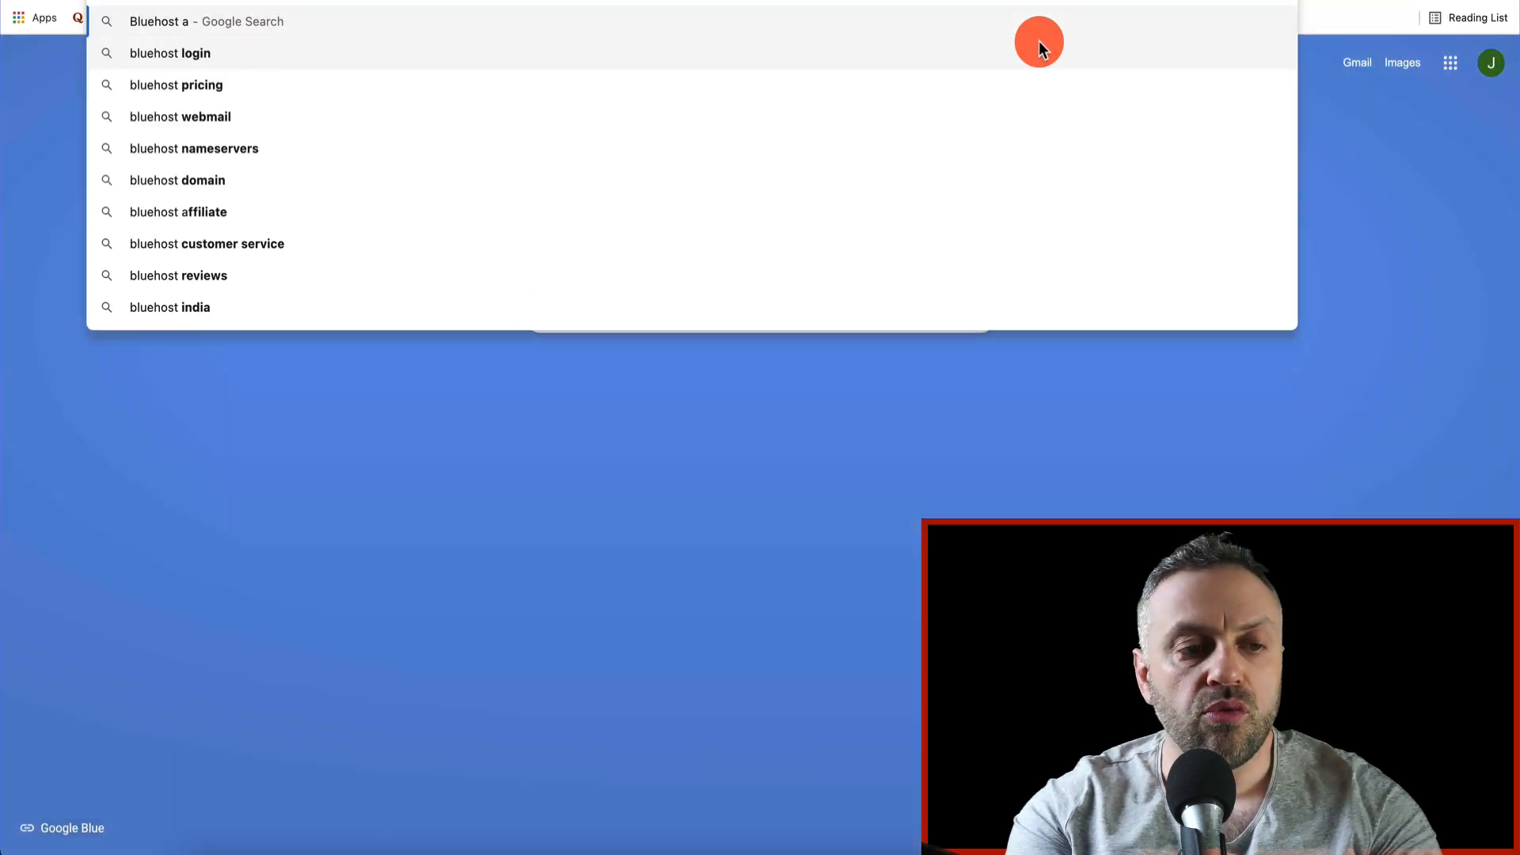
{"action": "type", "text": " program"}
{"action": "key", "text": "Return"}
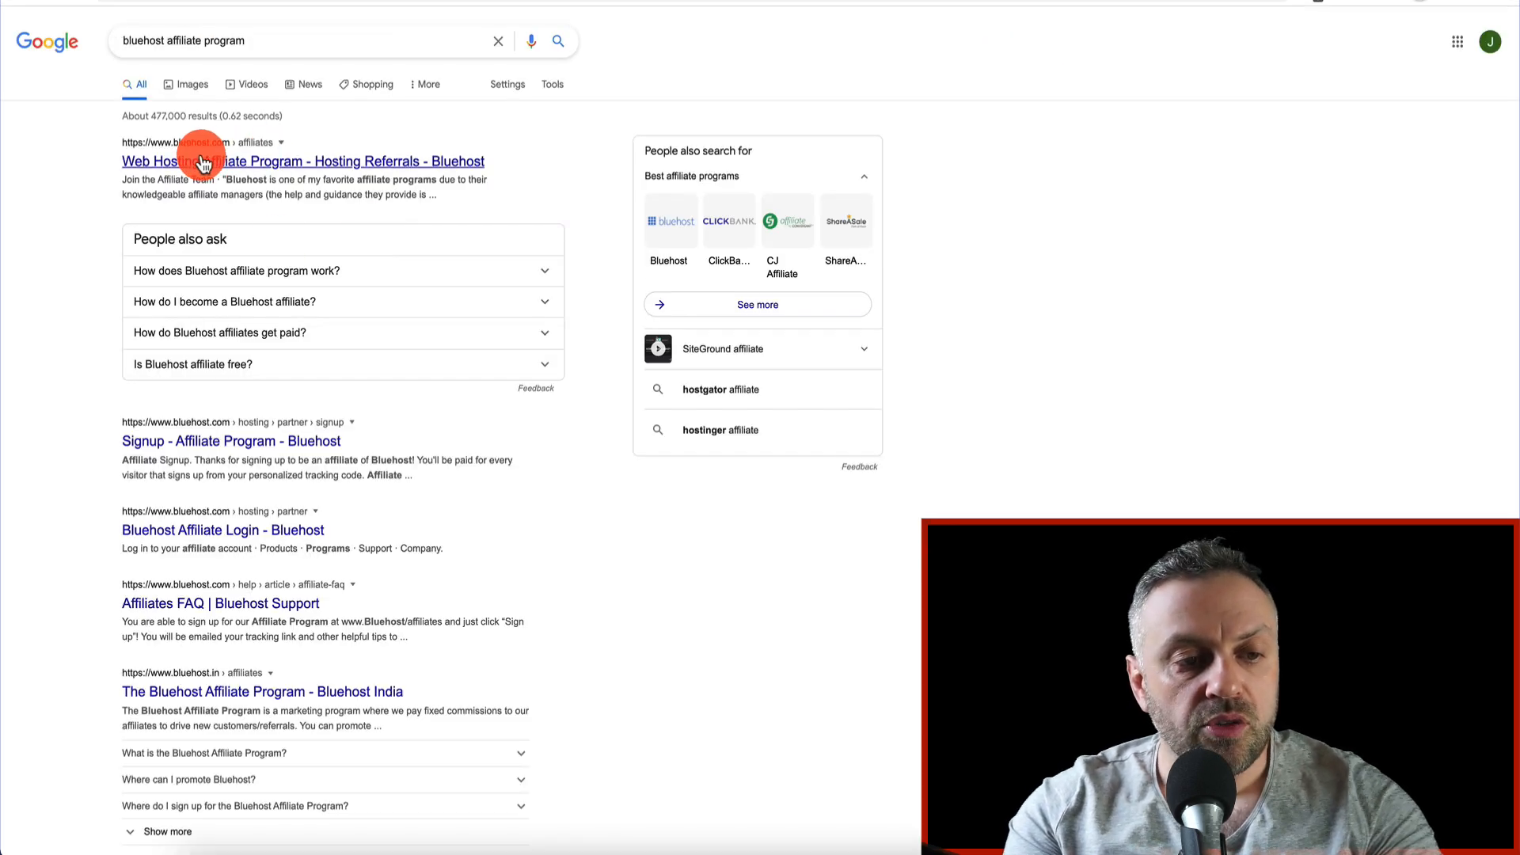
Step: Search the web for "wordpress hosting" to look for hosting providers
{"action": "triple_click", "coordinate": [282, 38]}
{"action": "type", "text": "wordpress hosting"}
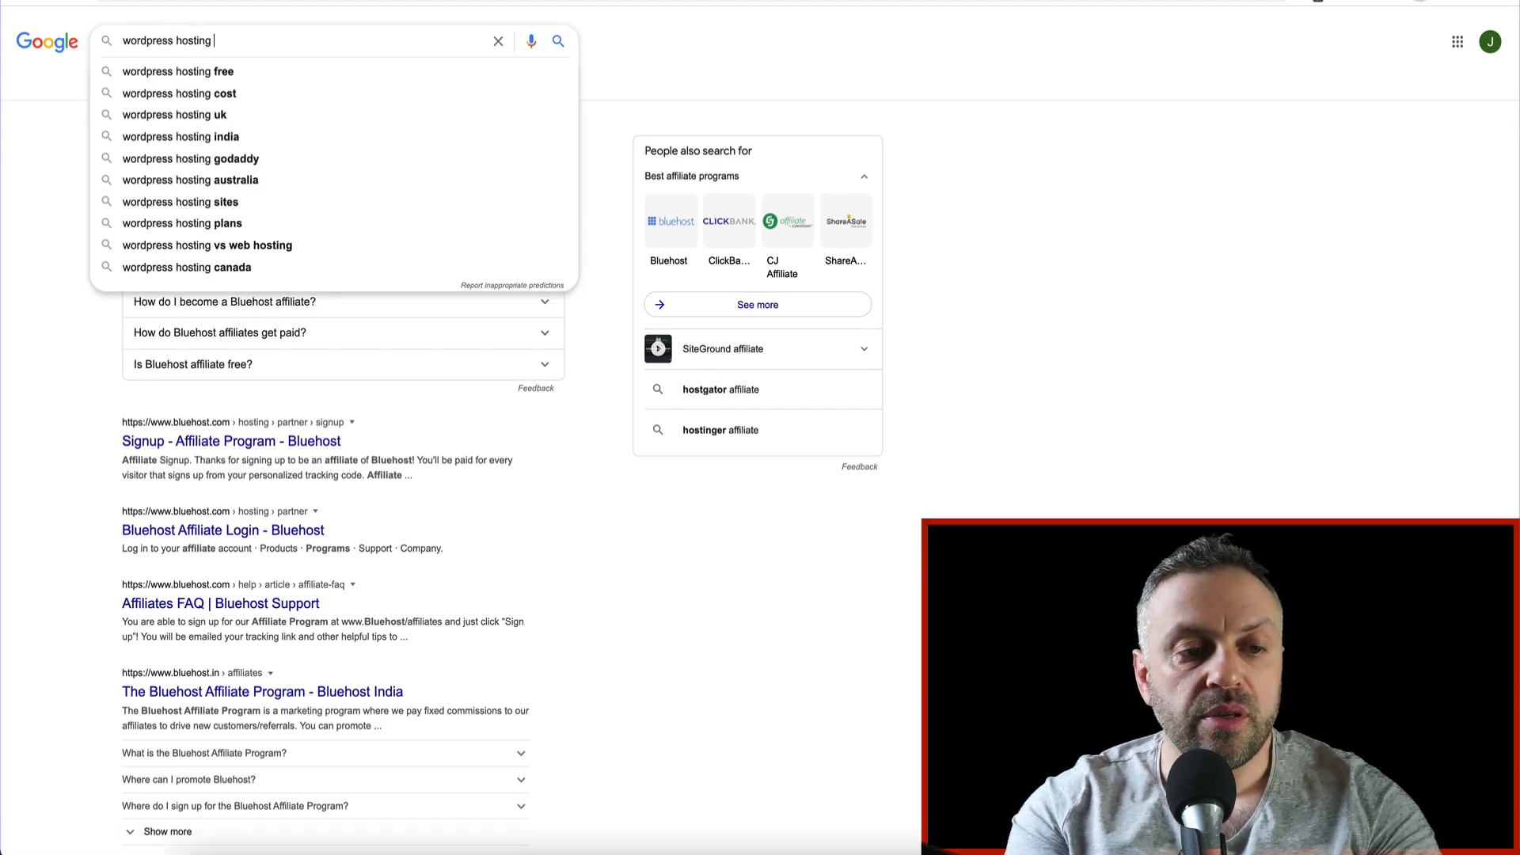
{"action": "key", "text": "Return"}
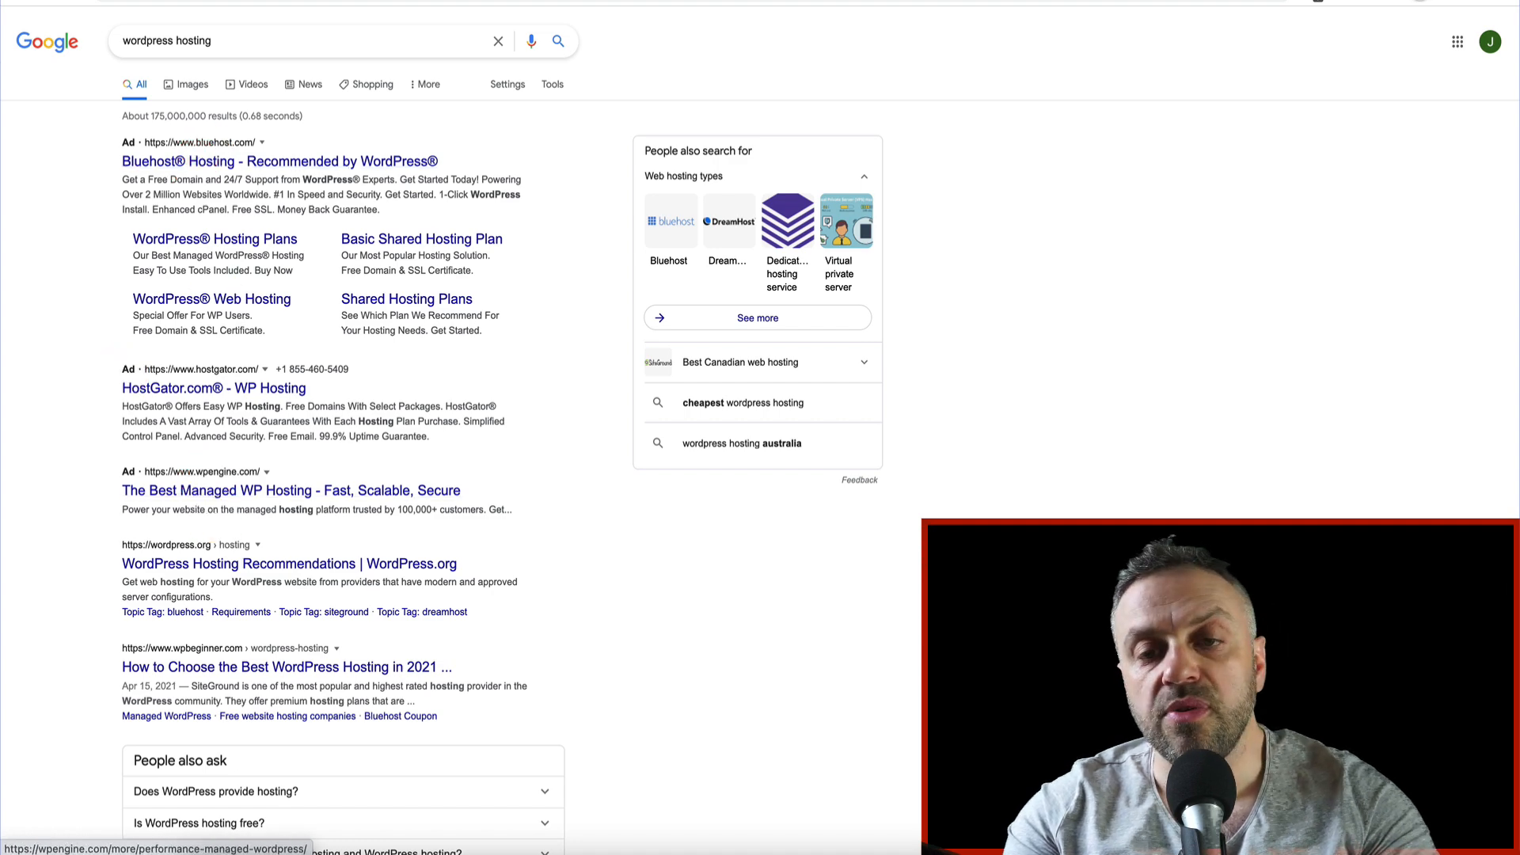
Step: Back in the document, replace the "Wordpress" entry under Hosting with "WPEngine Wordpress hosting:"
{"action": "left_click", "coordinate": [925, 3]}
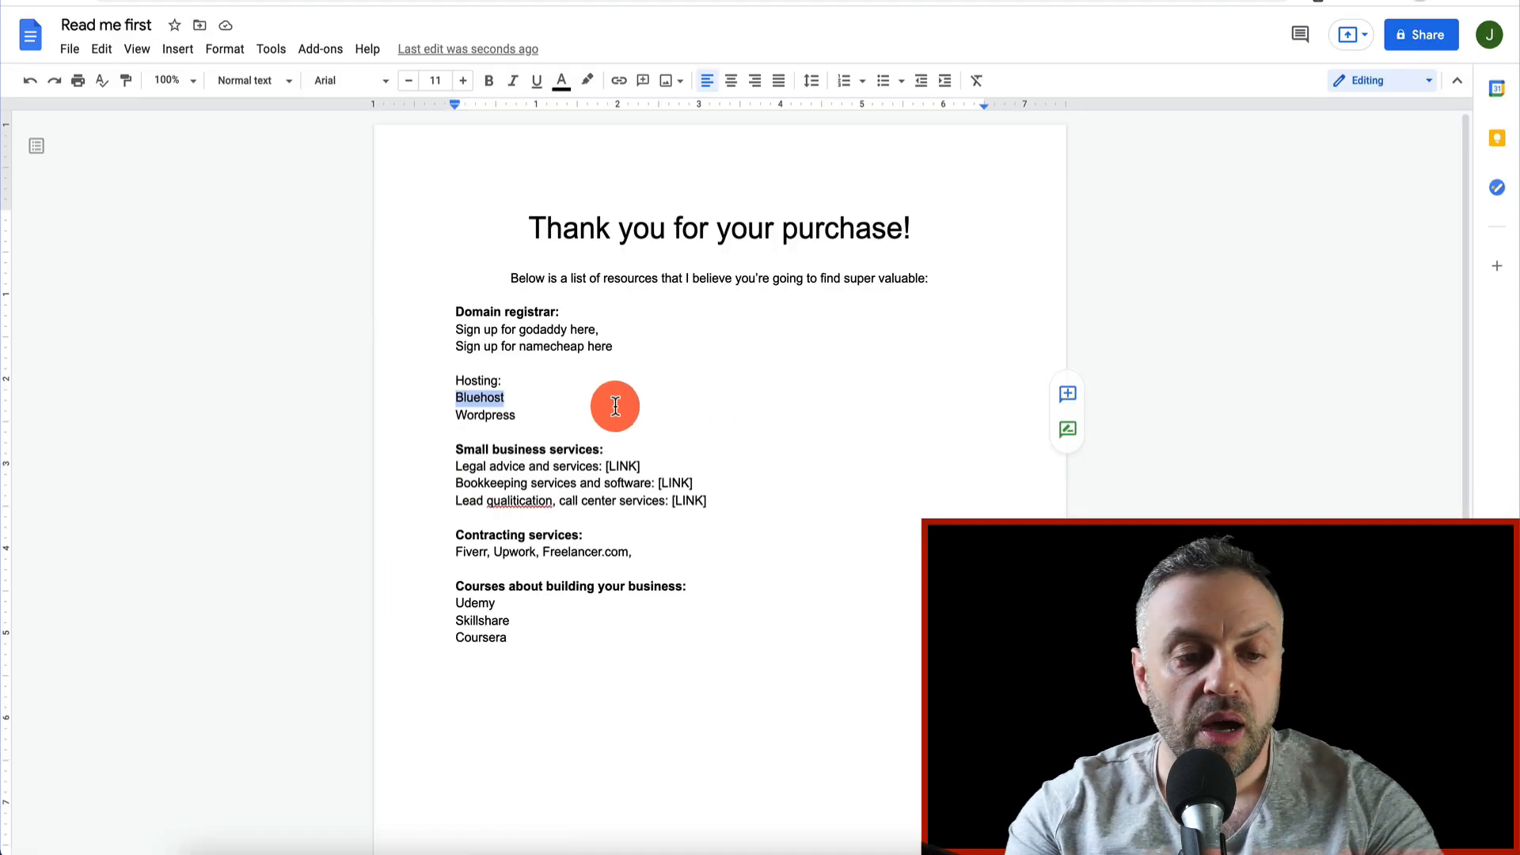
{"action": "left_click", "coordinate": [504, 415]}
{"action": "key", "text": "ctrl+BackSpace"}
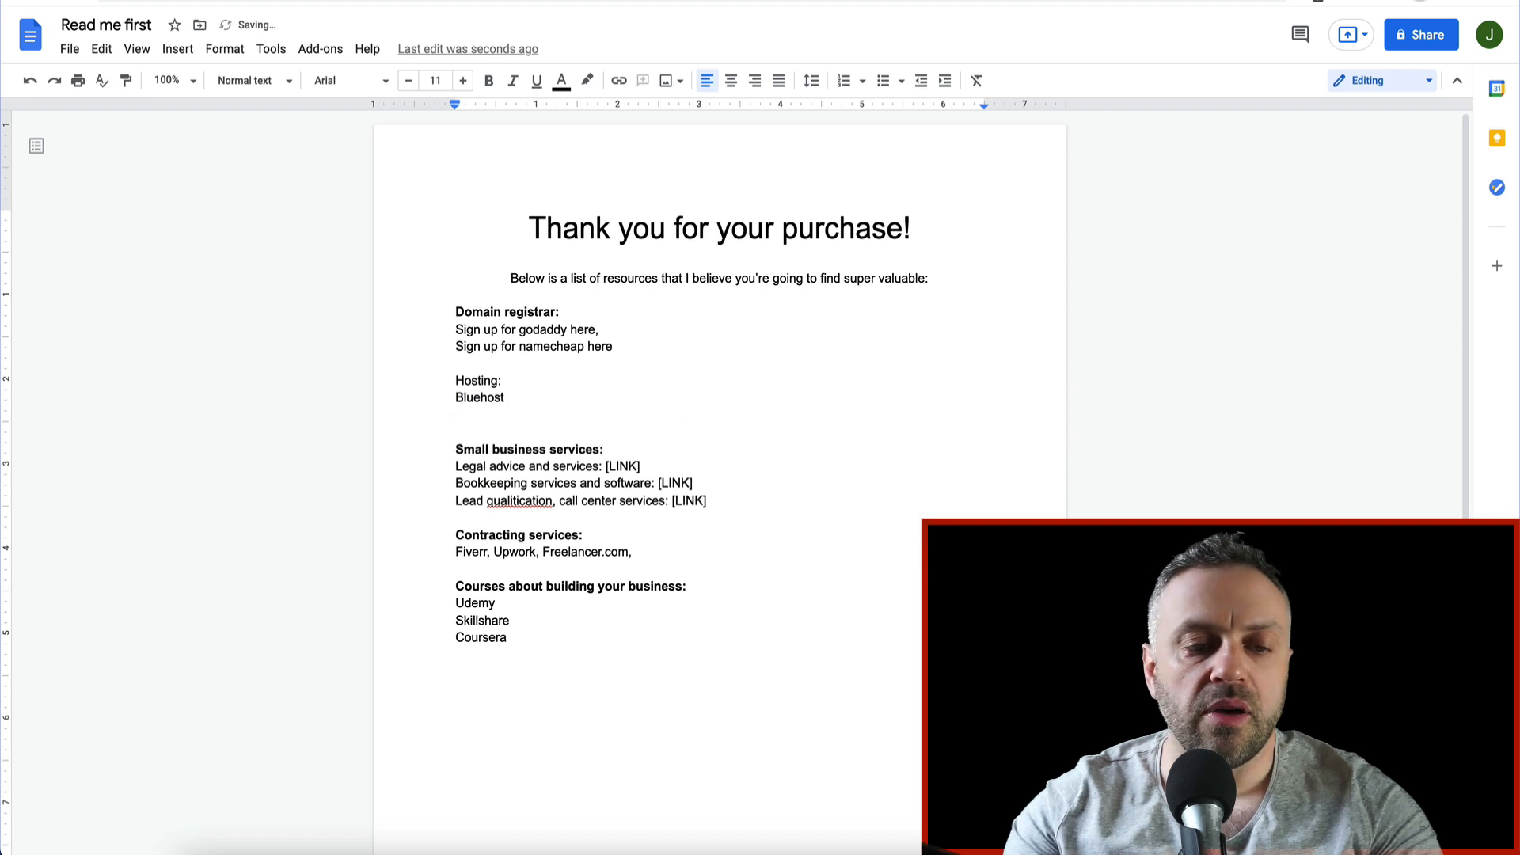
{"action": "type", "text": "E"}
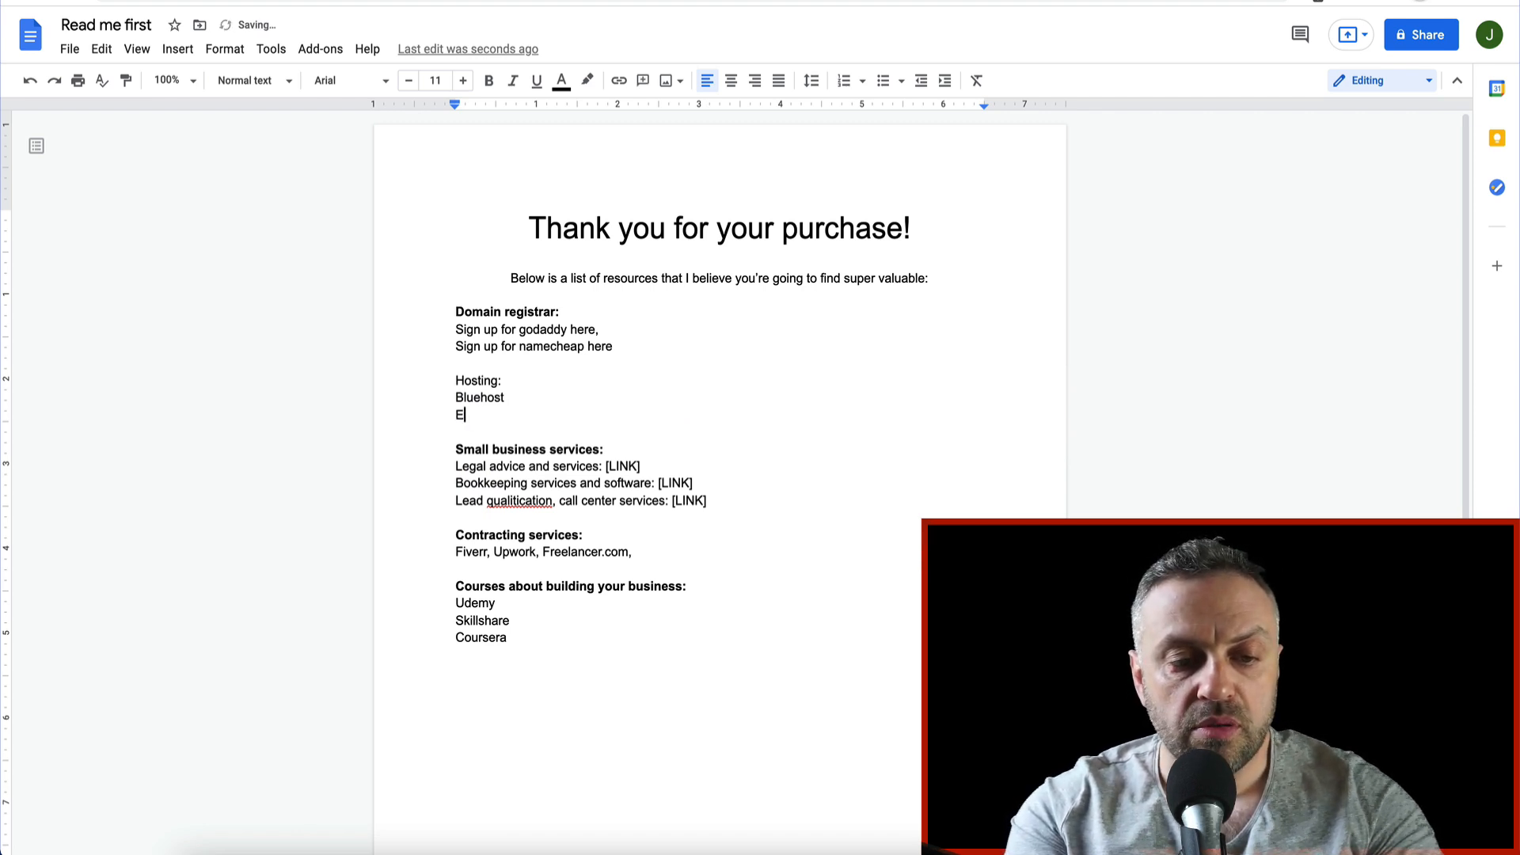
{"action": "type", "text": "PEEngine Wordpress hosting:"}
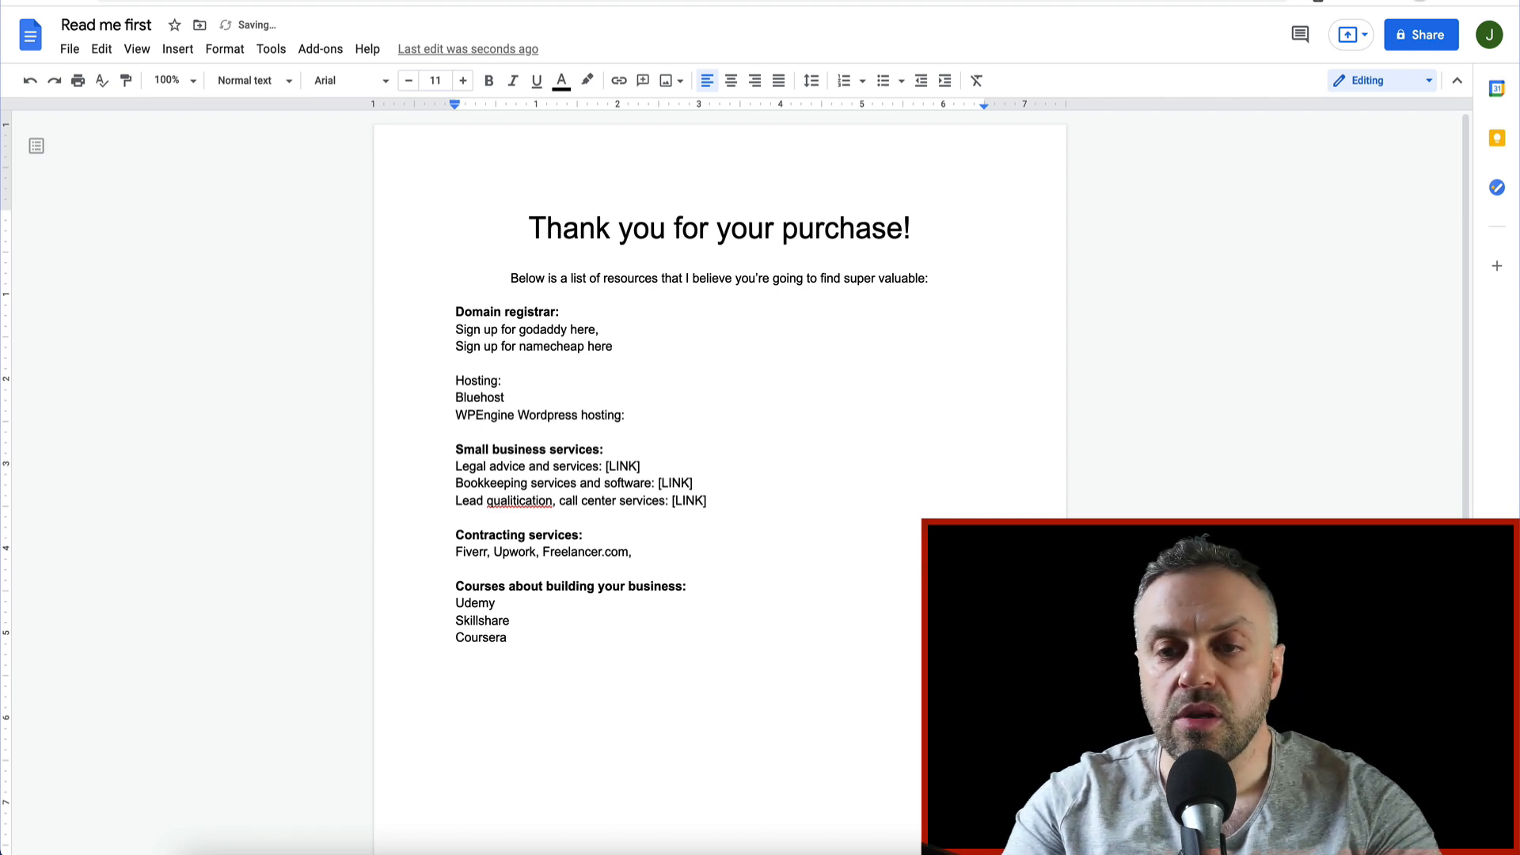
Step: Search the web for "wp engine affiliate program" and open WP Engine's WordPress hosting affiliate page
{"action": "left_click", "coordinate": [798, 6]}
{"action": "left_click", "coordinate": [301, 38]}
{"action": "key", "text": "super+a"}
{"action": "key", "text": "BackSpace"}
{"action": "type", "text": "wpengine aff"}
{"action": "key", "text": "Down"}
{"action": "key", "text": "Down"}
{"action": "key", "text": "alt+BackSpace"}
{"action": "key", "text": "Return"}
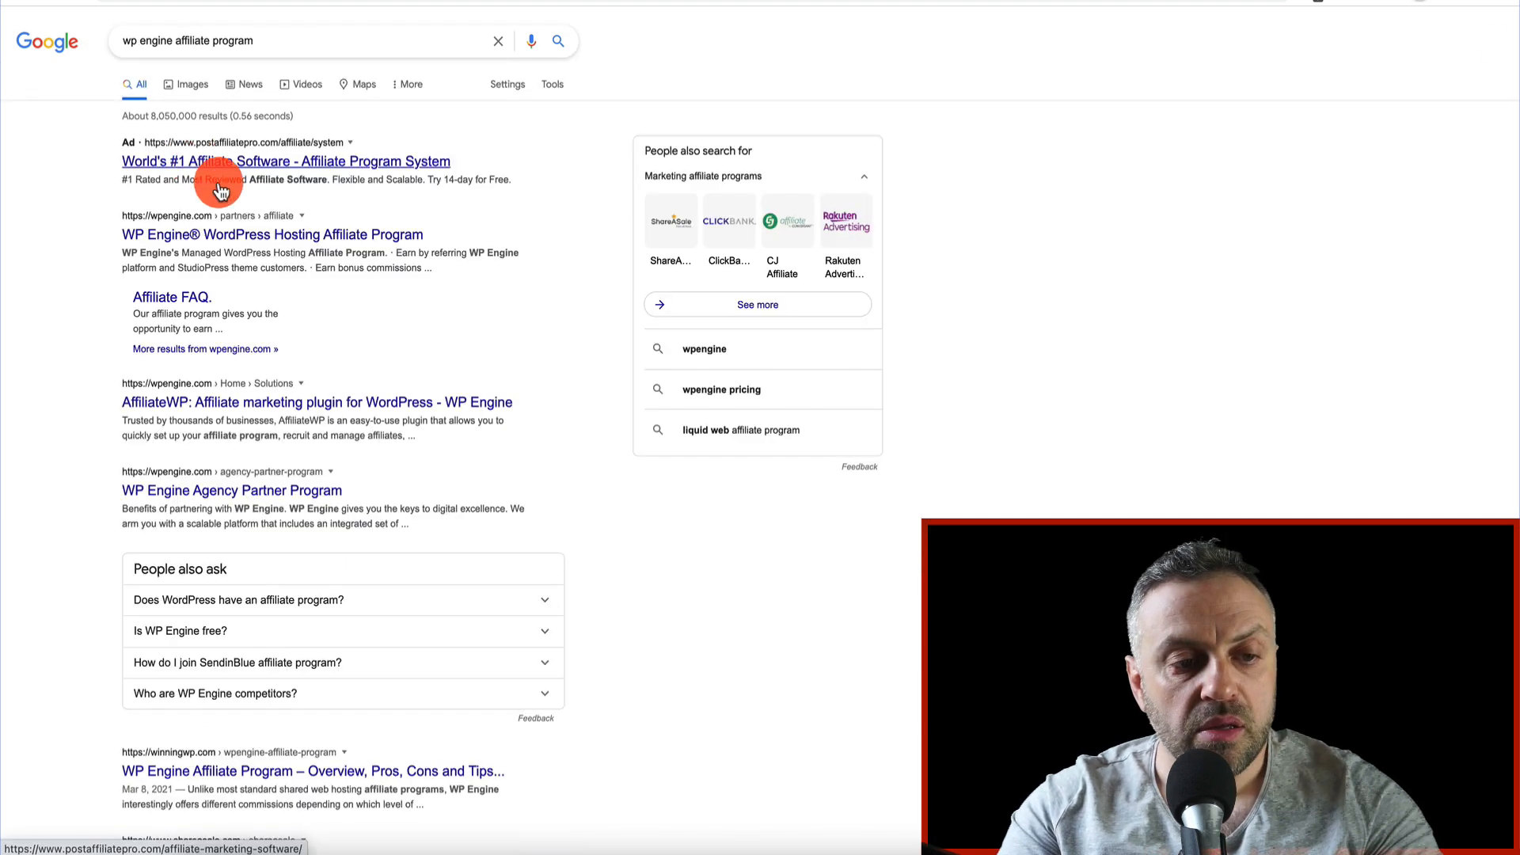
{"action": "left_click", "coordinate": [285, 241]}
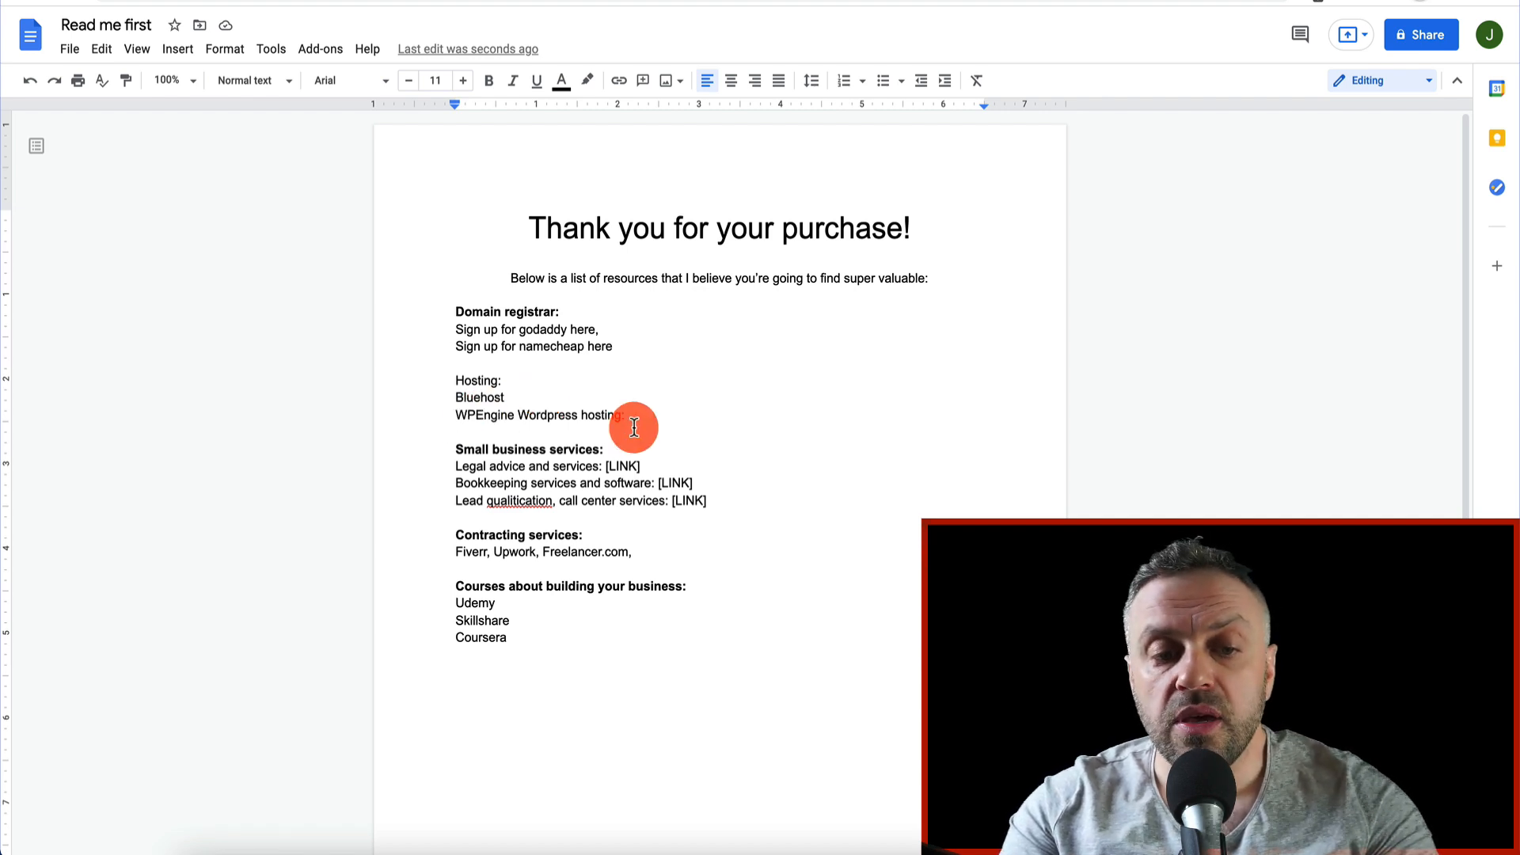
Step: Switch to the Udemy site and search its course catalogue for "make money online"
{"action": "double_click", "coordinate": [553, 418]}
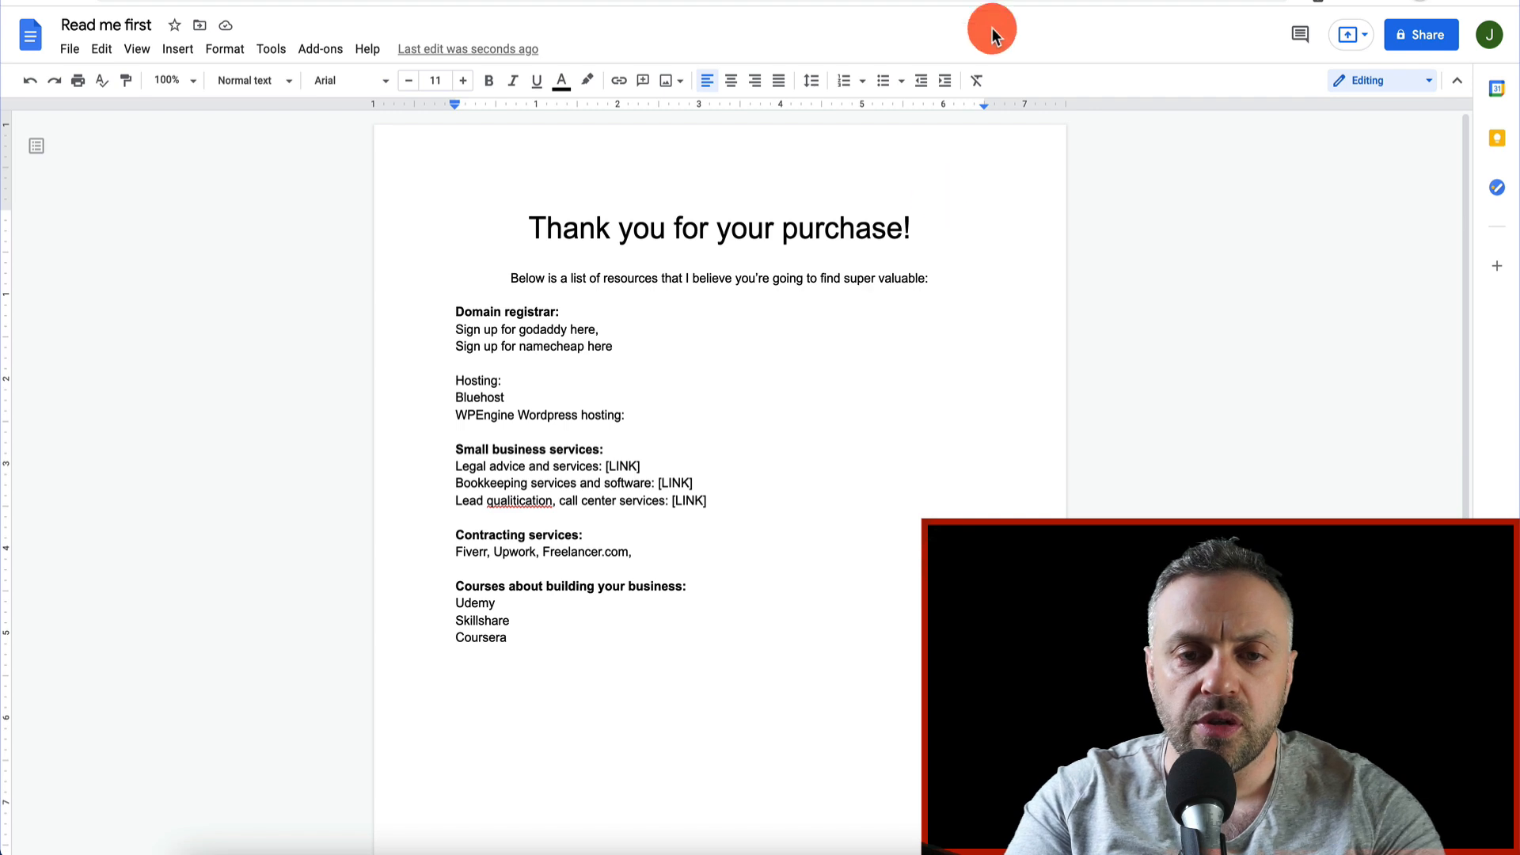
{"action": "left_click", "coordinate": [886, 4]}
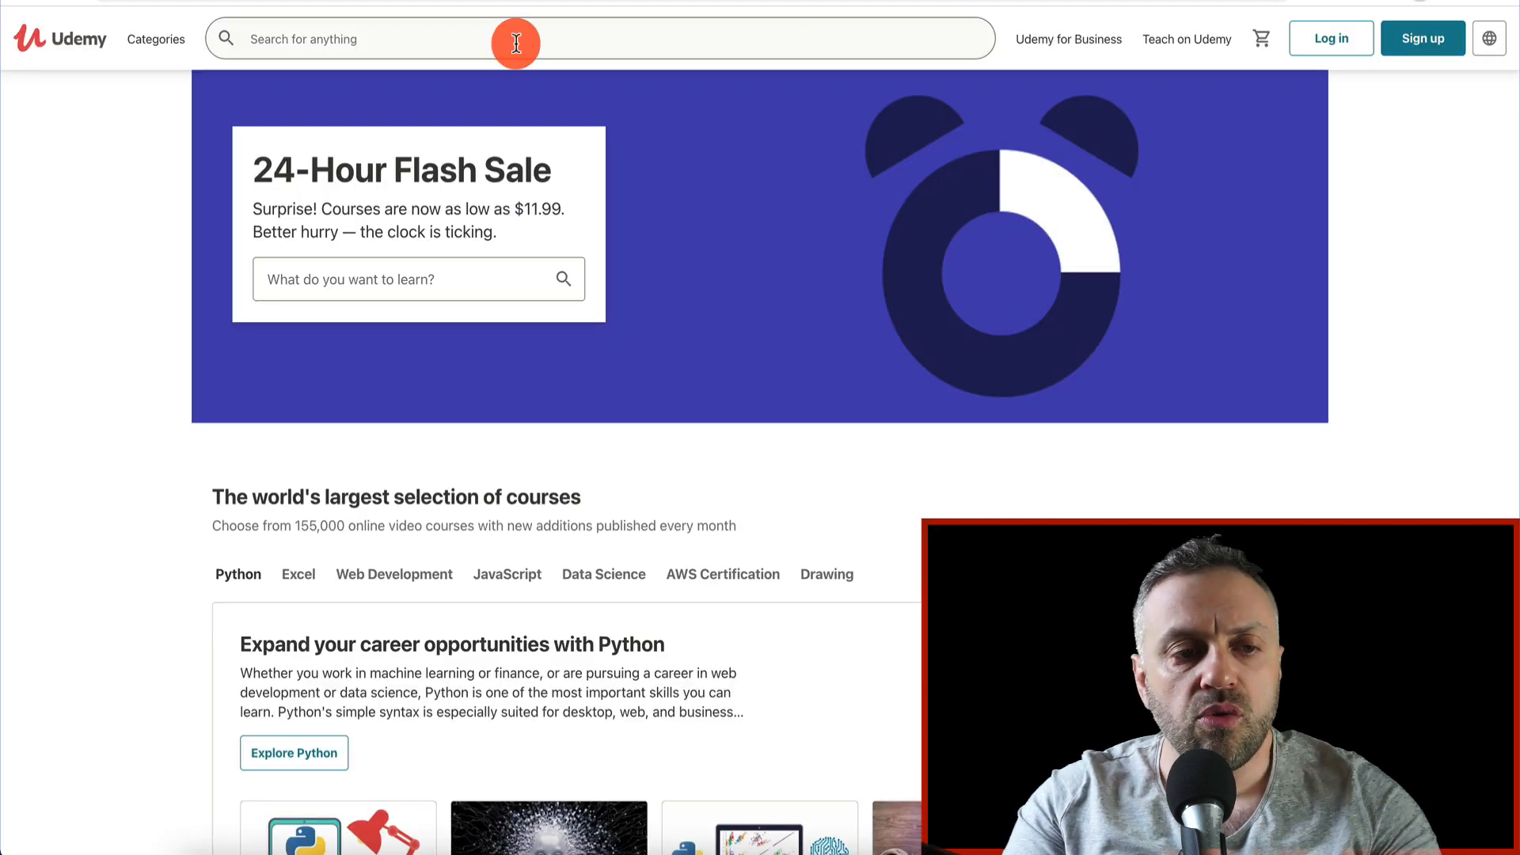
{"action": "type", "text": "make m"}
{"action": "key", "text": "BackSpace"}
{"action": "key", "text": "BackSpace"}
{"action": "key", "text": "BackSpace"}
{"action": "key", "text": "BackSpace"}
{"action": "key", "text": "BackSpace"}
{"action": "key", "text": "BackSpace"}
{"action": "type", "text": "ma"}
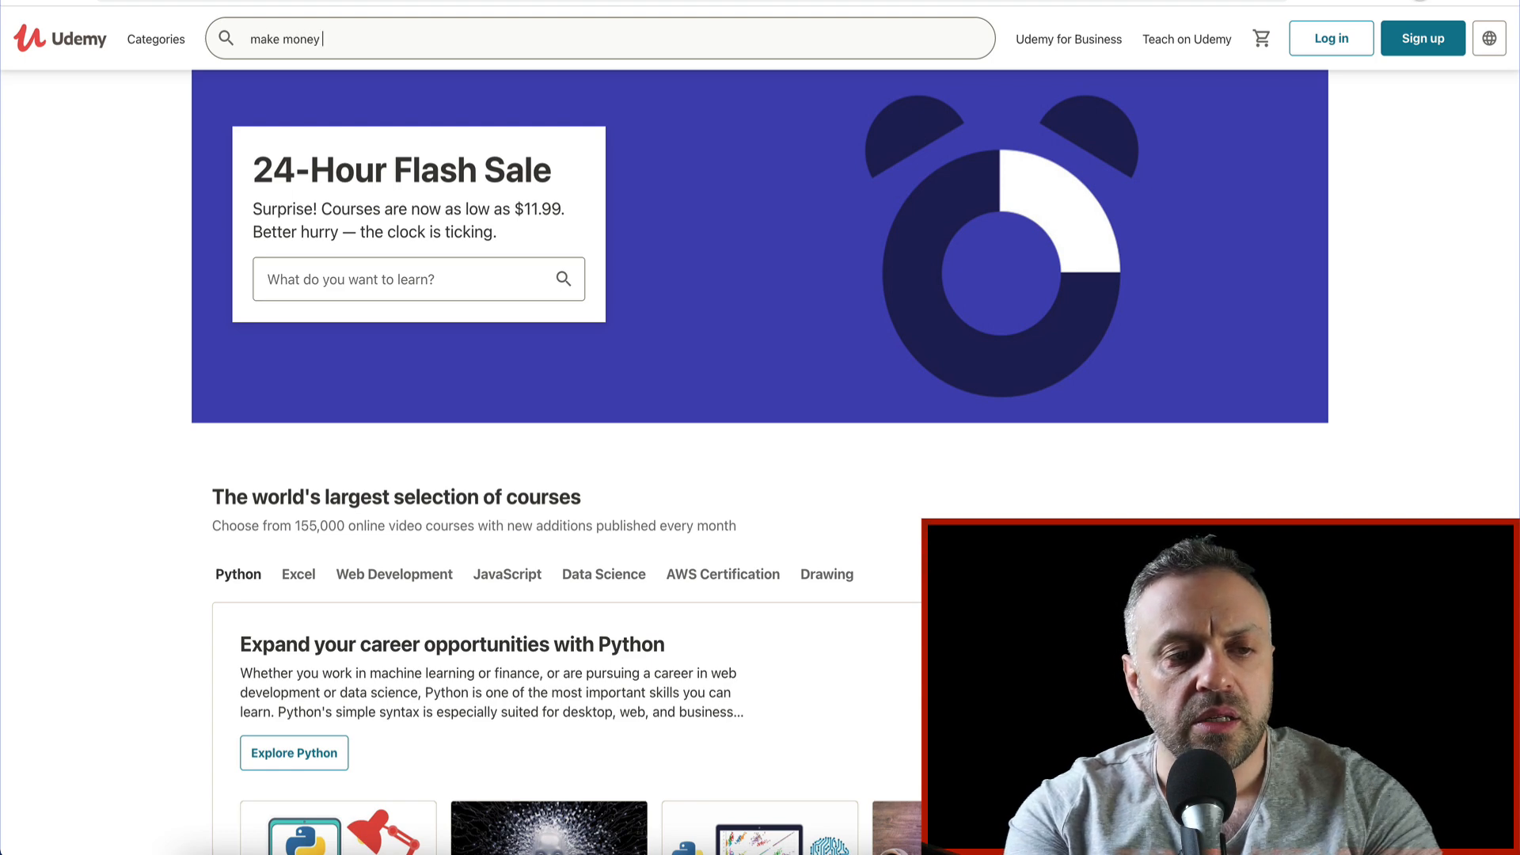
{"action": "key", "text": "Return"}
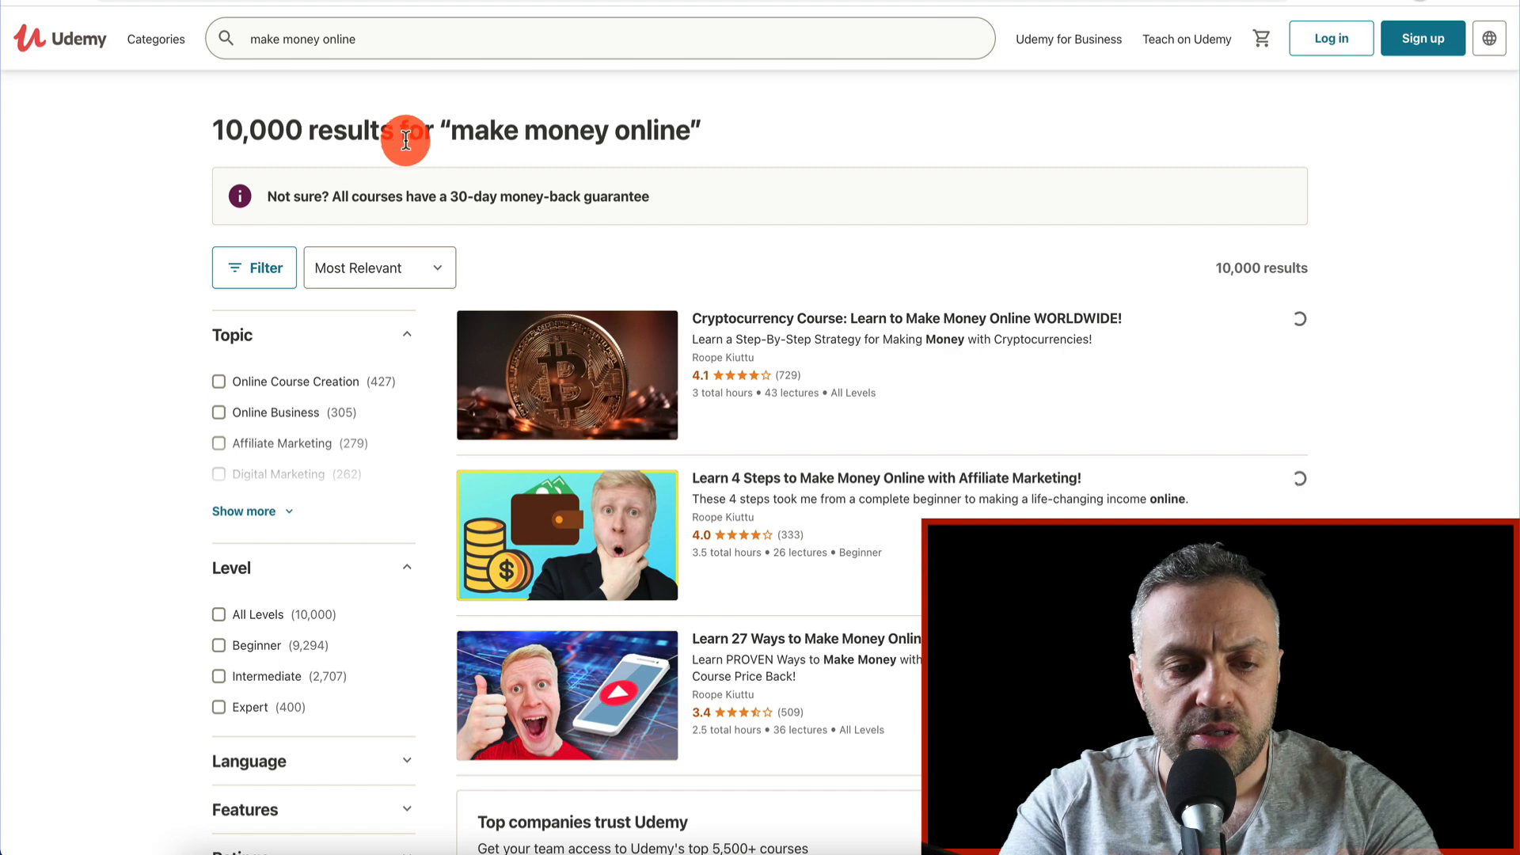
{"action": "mouse_move", "coordinate": [871, 336]}
{"action": "mouse_move", "coordinate": [818, 479]}
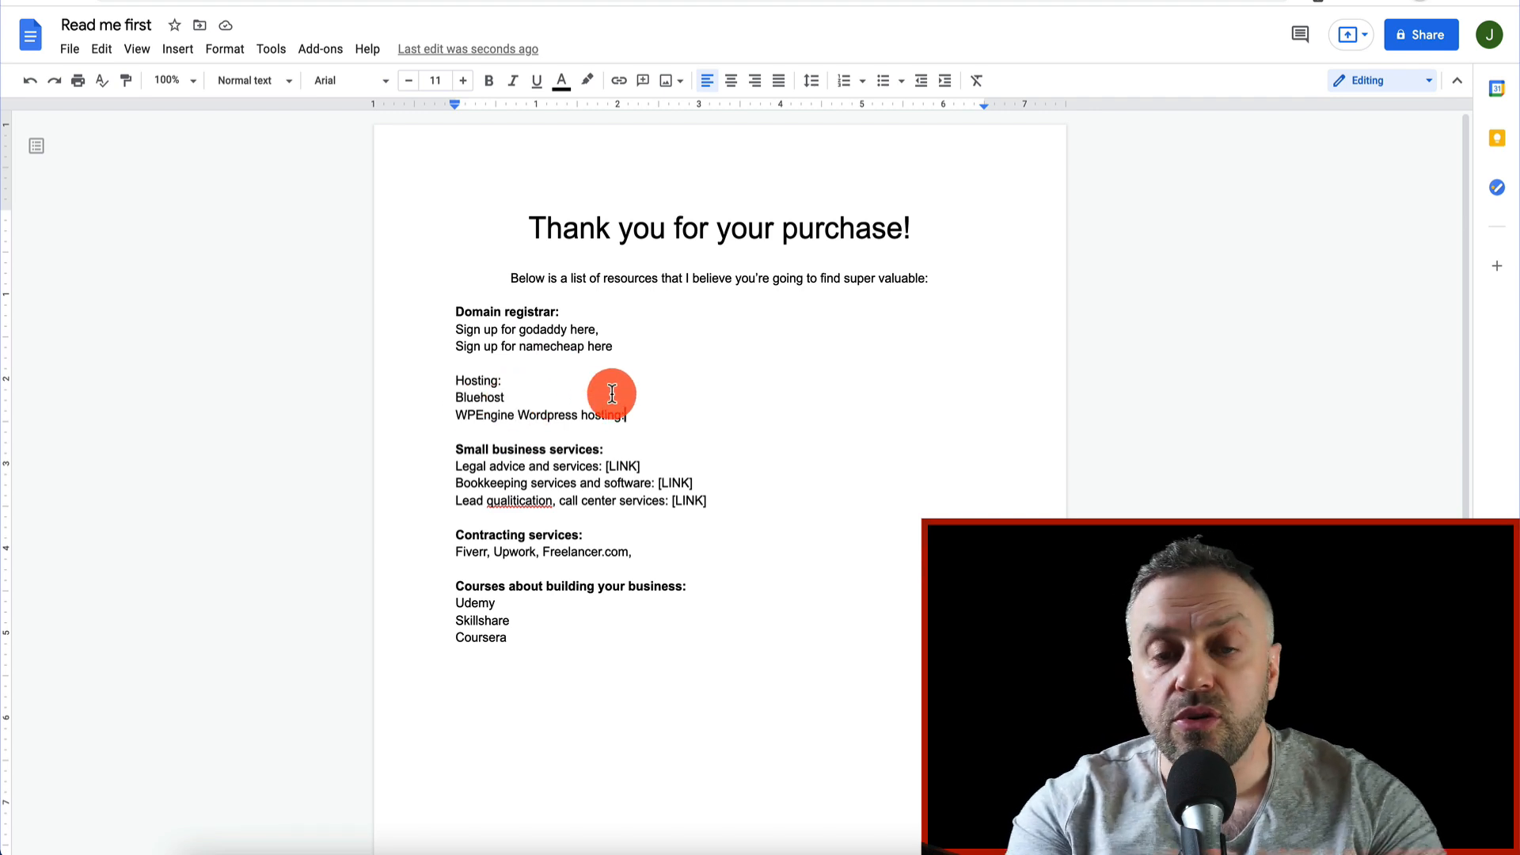
Step: Work out 33*100 in the Alfred launcher over the document, and dismiss it
{"action": "key", "text": "alt+space"}
{"action": "type", "text": "33*100"}
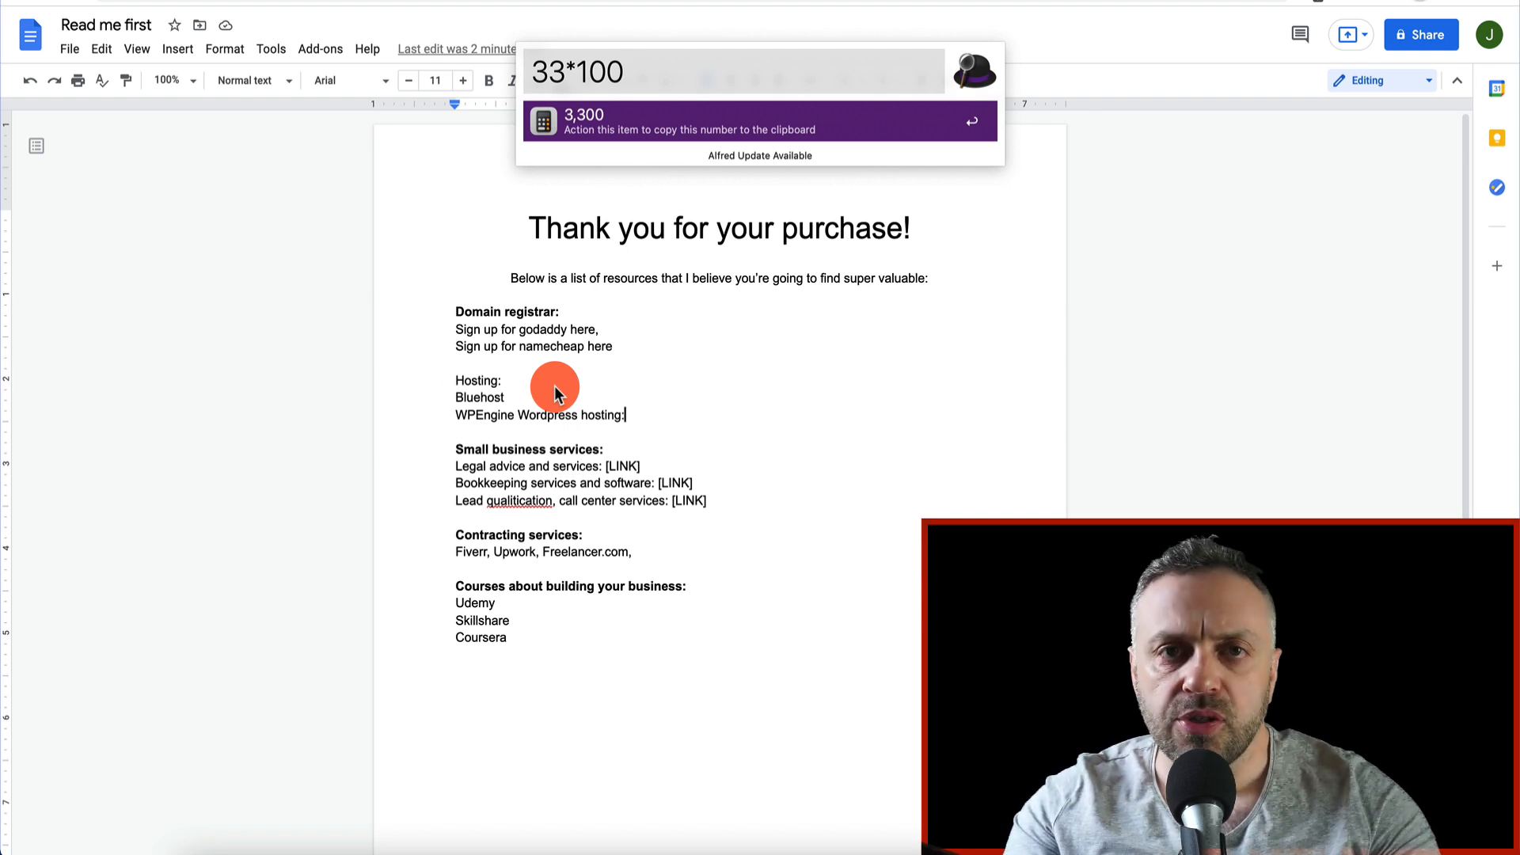
{"action": "key", "text": "Escape"}
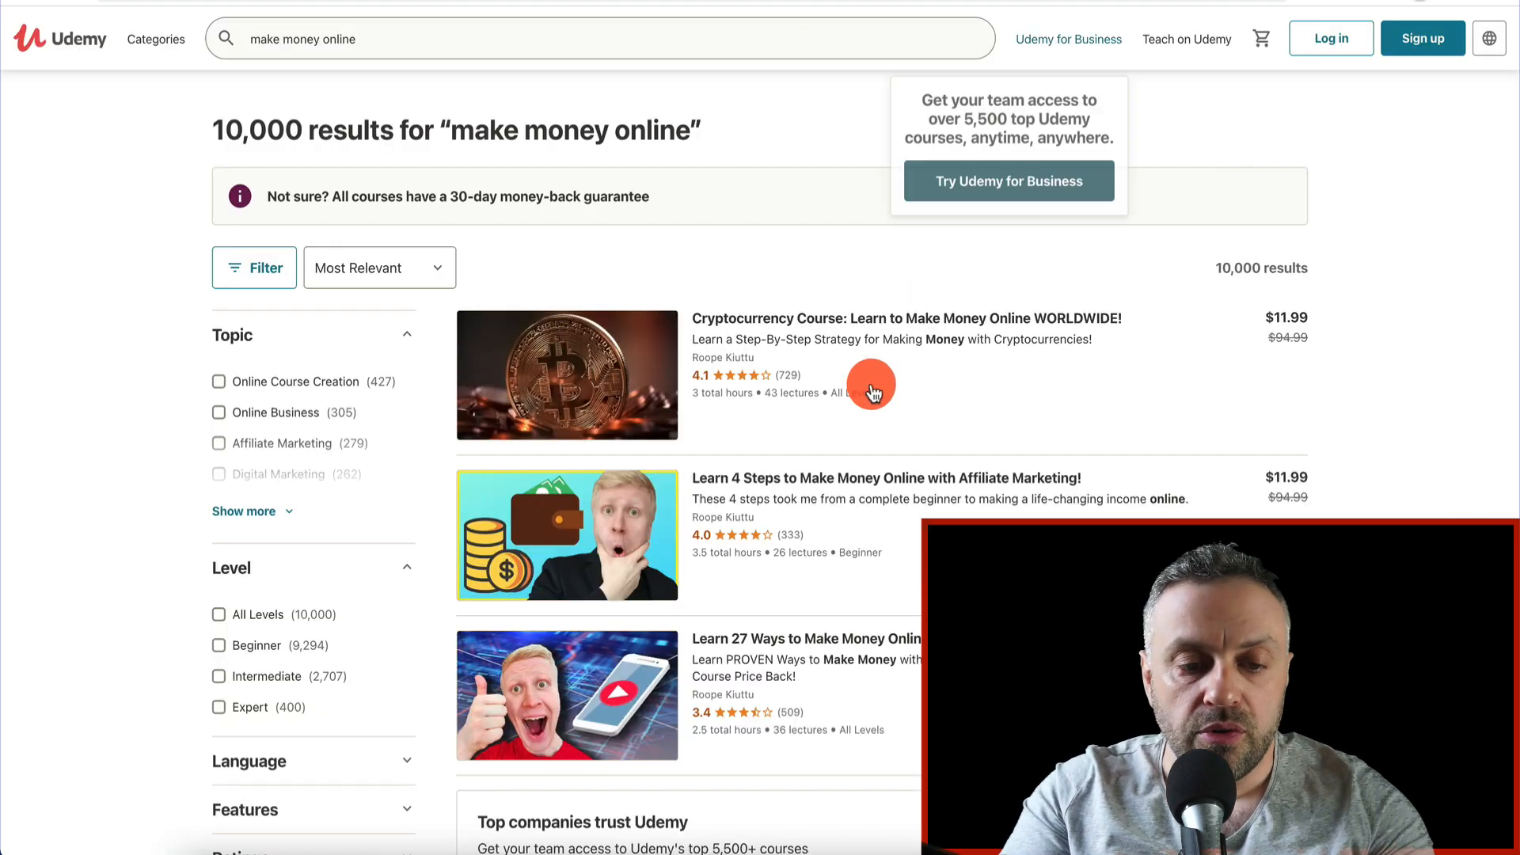
Step: Back on Udemy, examine the "make money online" course listings, including their topics, ratings, prices and learning-point summaries
{"action": "scroll", "coordinate": [871, 388], "scroll_direction": "down", "scroll_amount": 3}
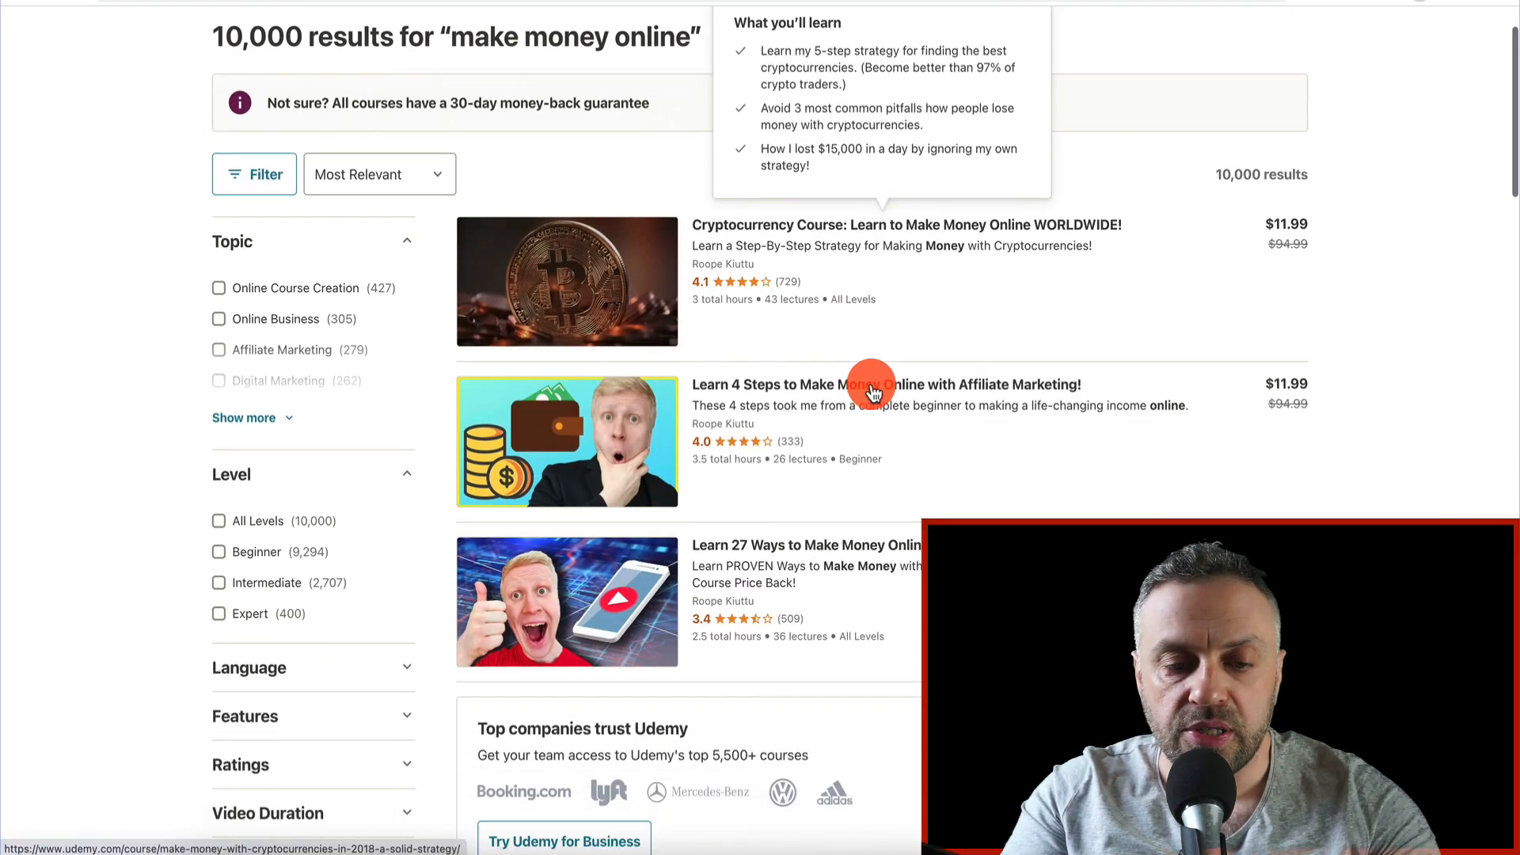
{"action": "mouse_move", "coordinate": [673, 249]}
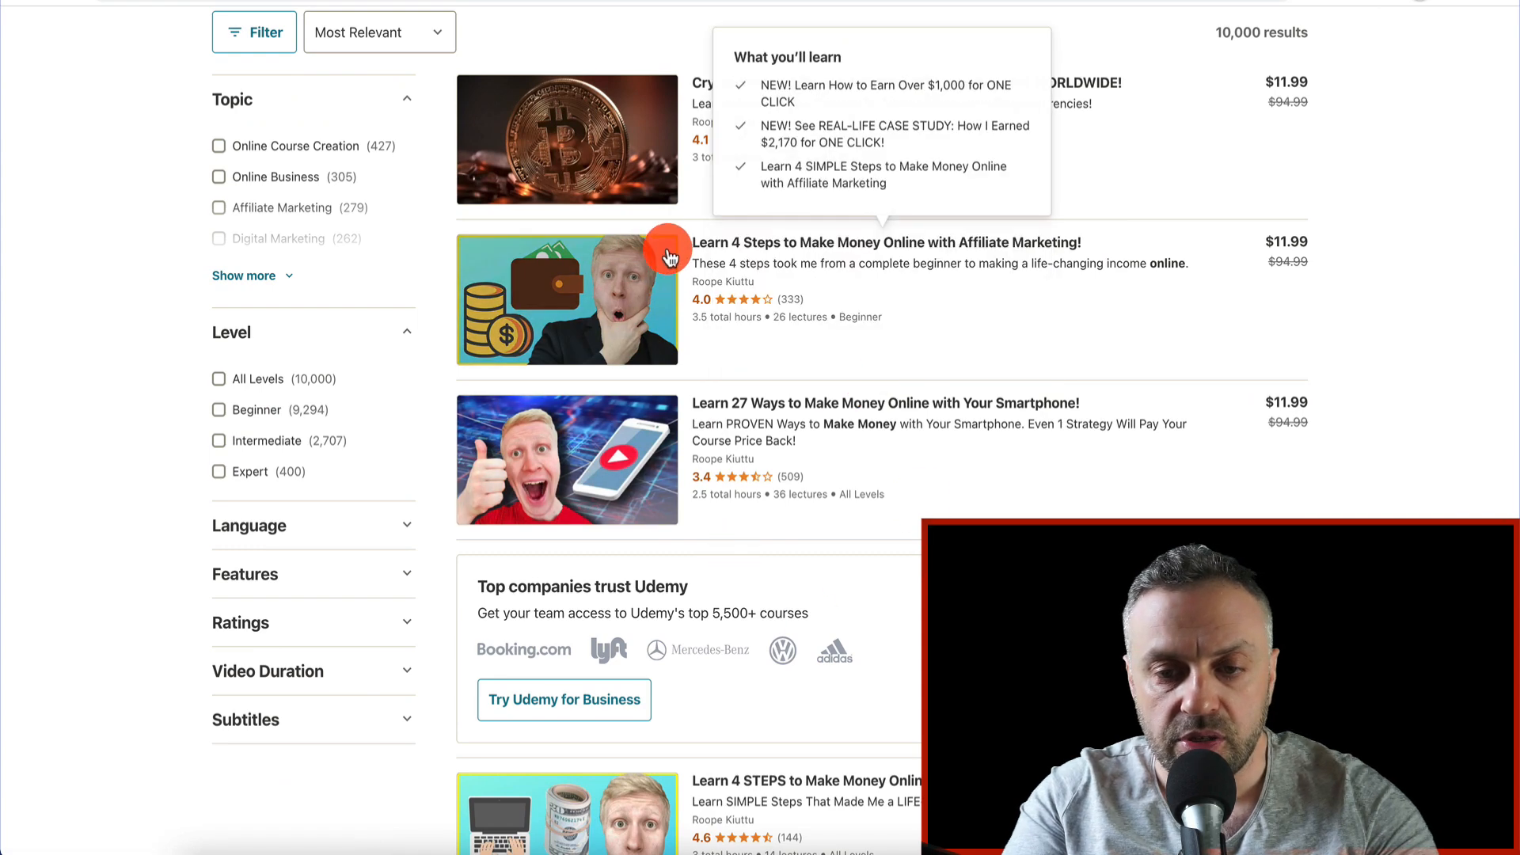
{"action": "scroll", "coordinate": [982, 524], "scroll_direction": "down", "scroll_amount": 5}
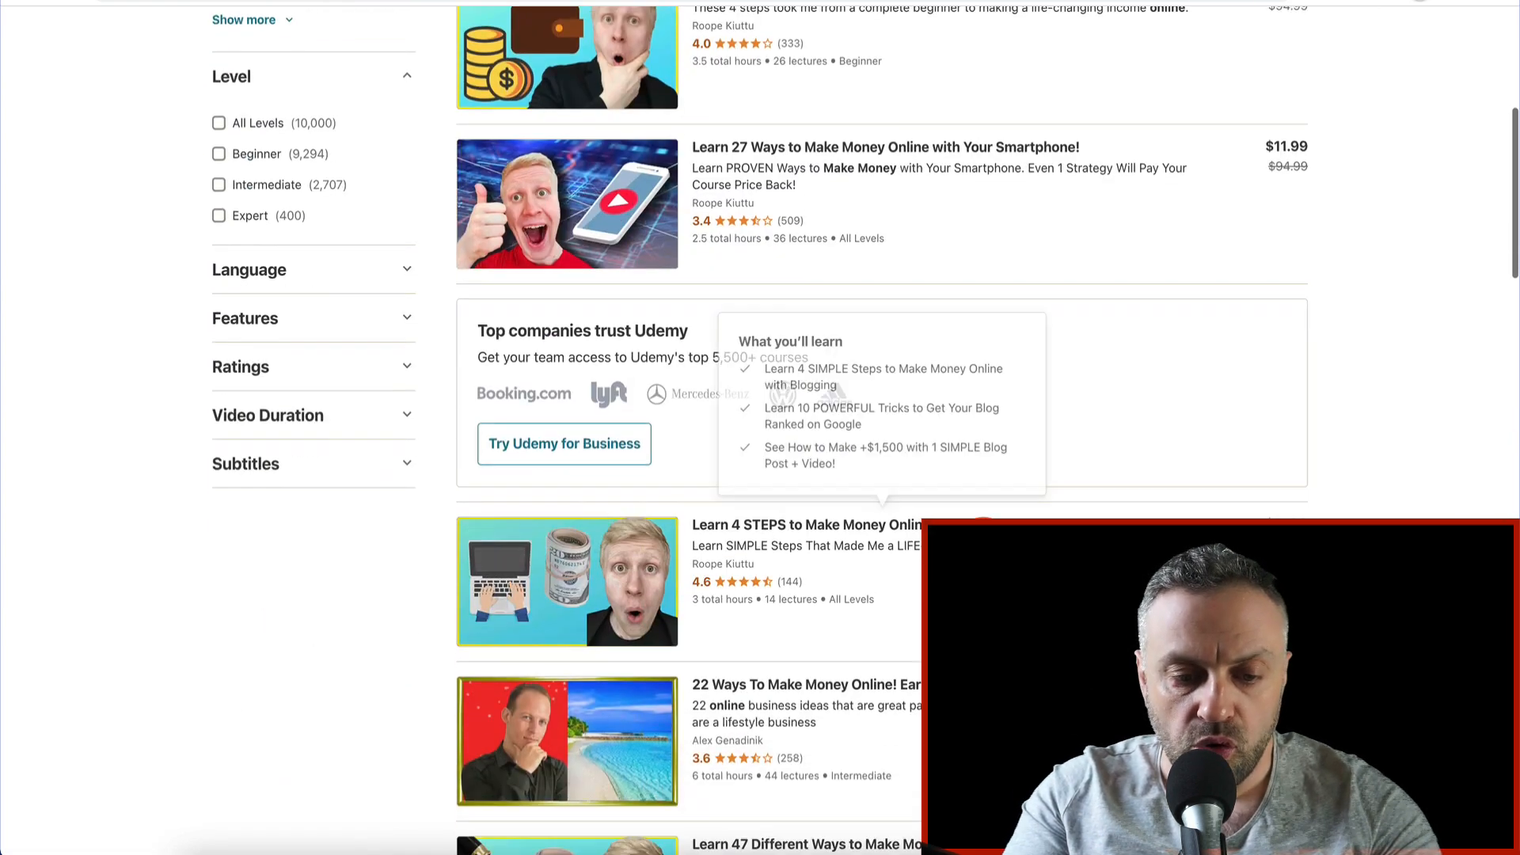
{"action": "scroll", "coordinate": [699, 401], "scroll_direction": "up", "scroll_amount": 5}
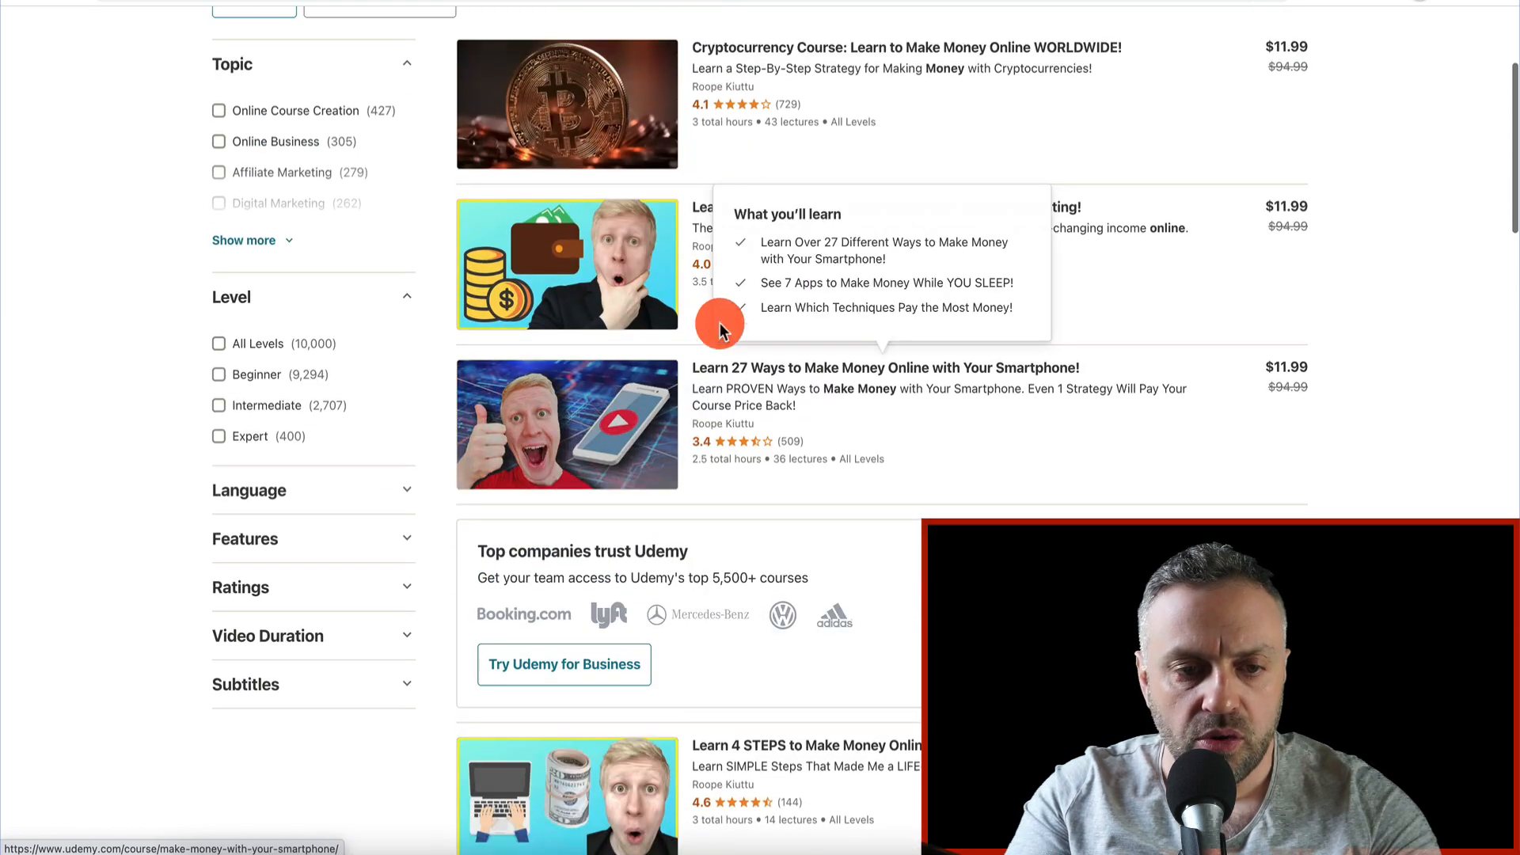
{"action": "scroll", "coordinate": [662, 396], "scroll_direction": "down", "scroll_amount": 4}
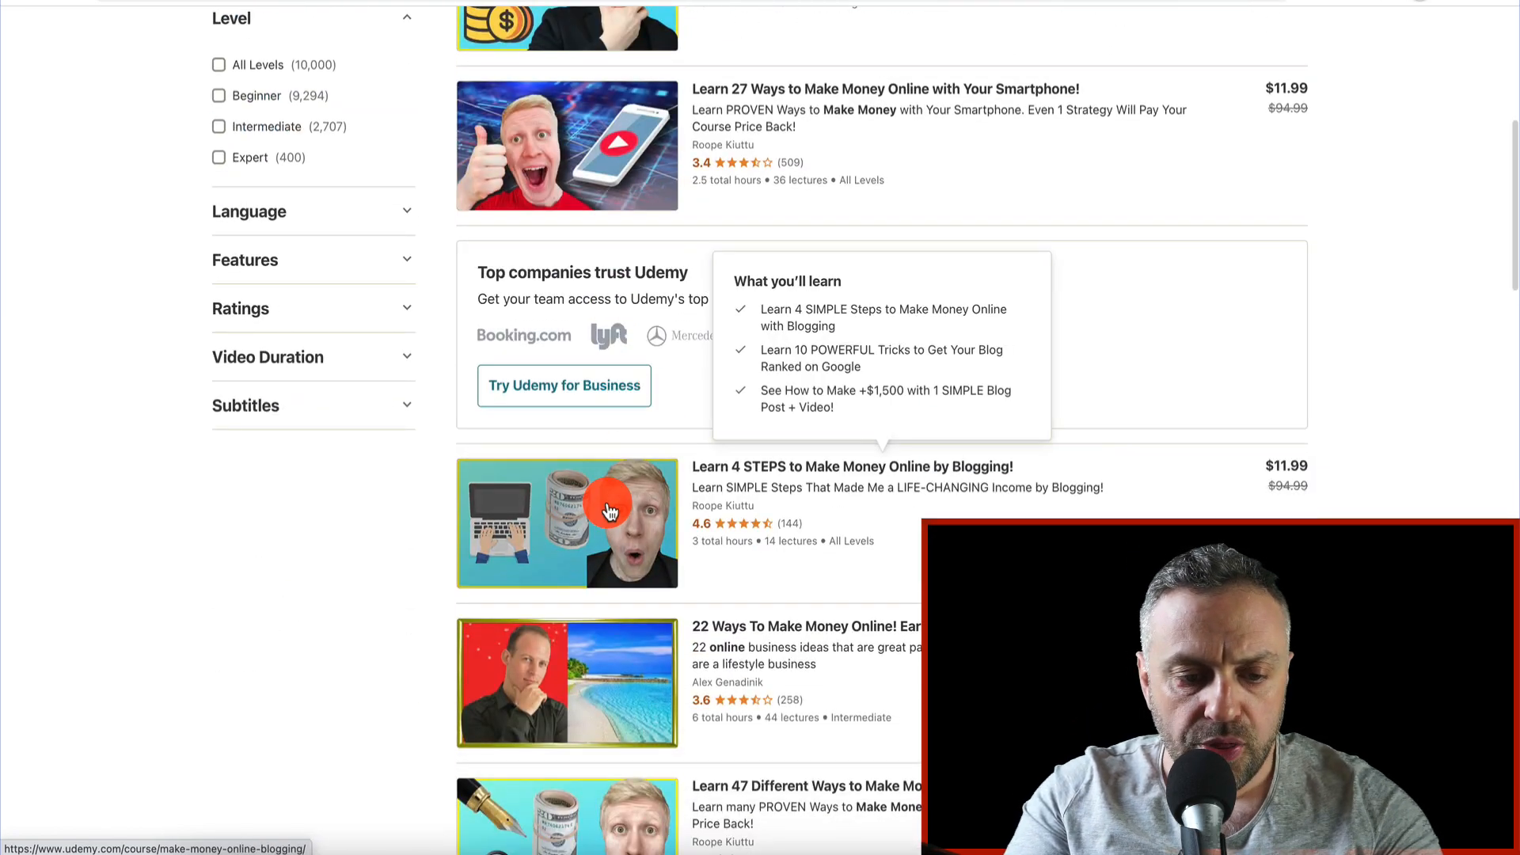
{"action": "scroll", "coordinate": [596, 554], "scroll_direction": "down", "scroll_amount": 4}
{"action": "scroll", "coordinate": [595, 554], "scroll_direction": "down", "scroll_amount": 6}
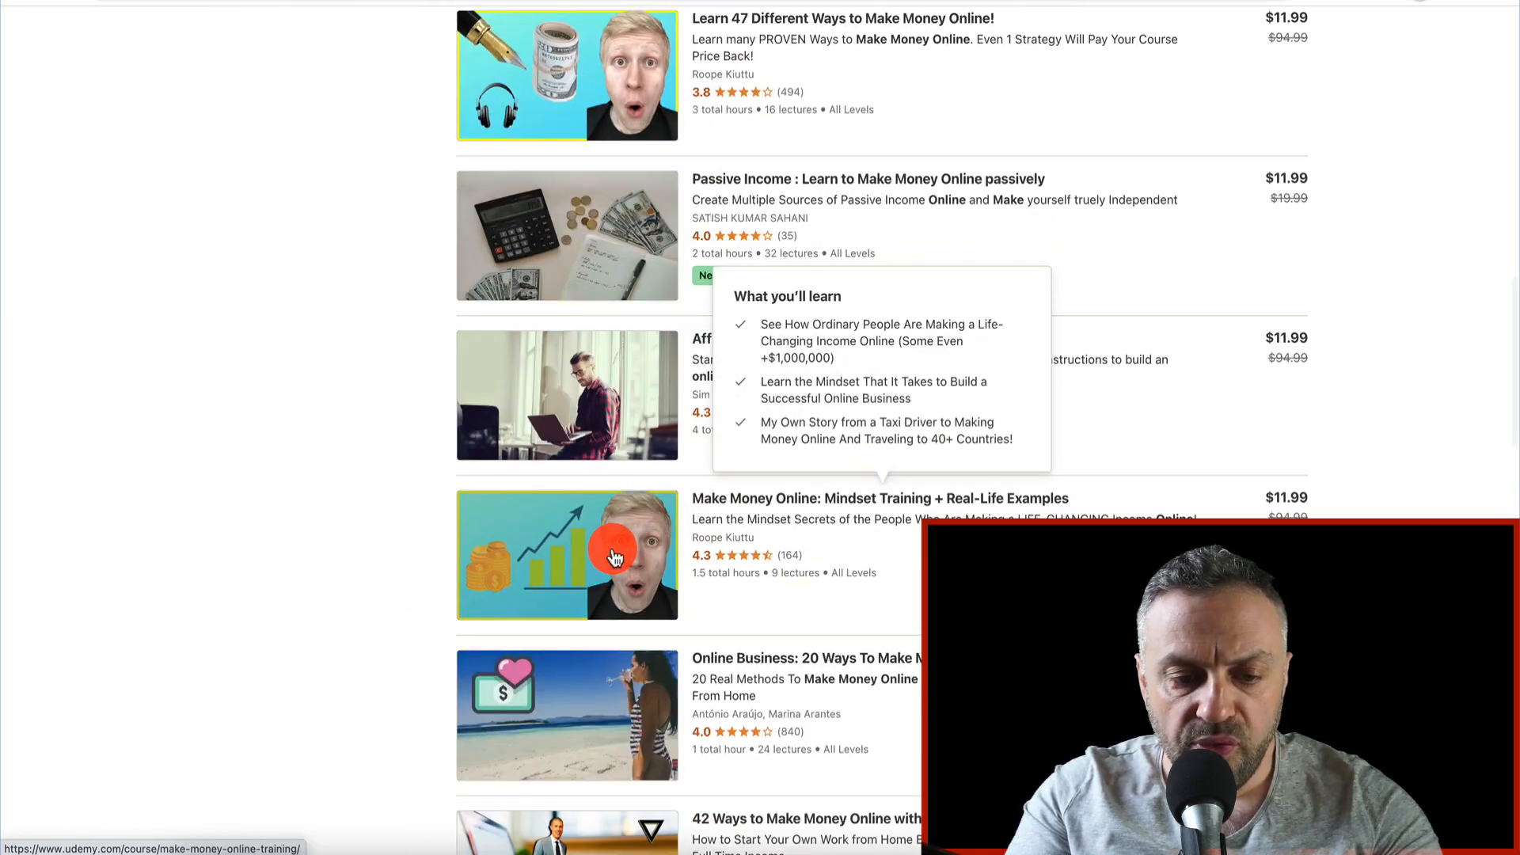
{"action": "scroll", "coordinate": [611, 546], "scroll_direction": "down", "scroll_amount": 10}
{"action": "scroll", "coordinate": [612, 550], "scroll_direction": "up", "scroll_amount": 2}
{"action": "mouse_move", "coordinate": [623, 348]}
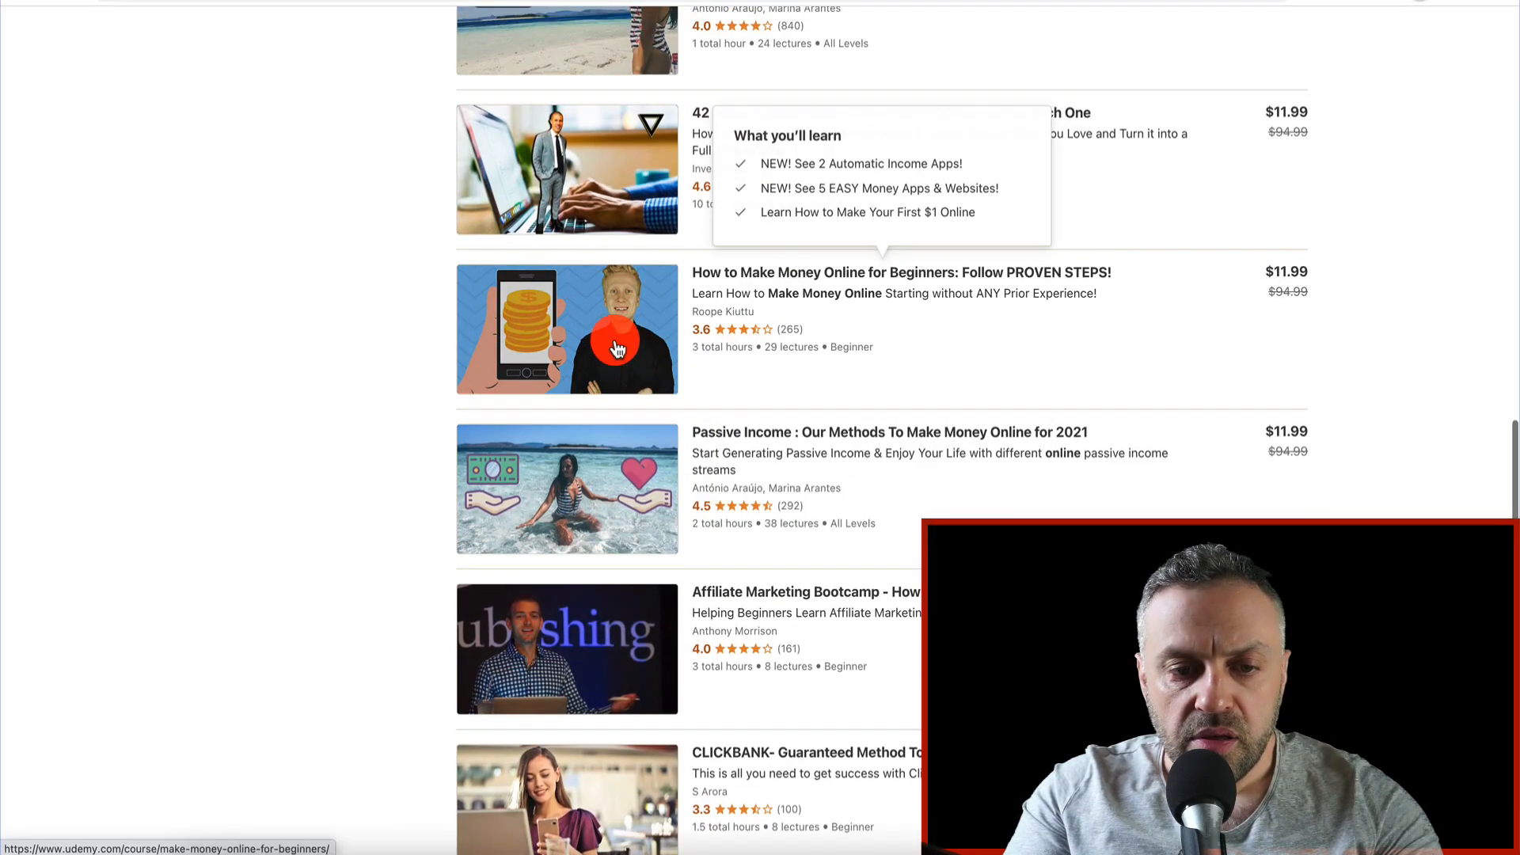
{"action": "scroll", "coordinate": [623, 345], "scroll_direction": "up", "scroll_amount": 20}
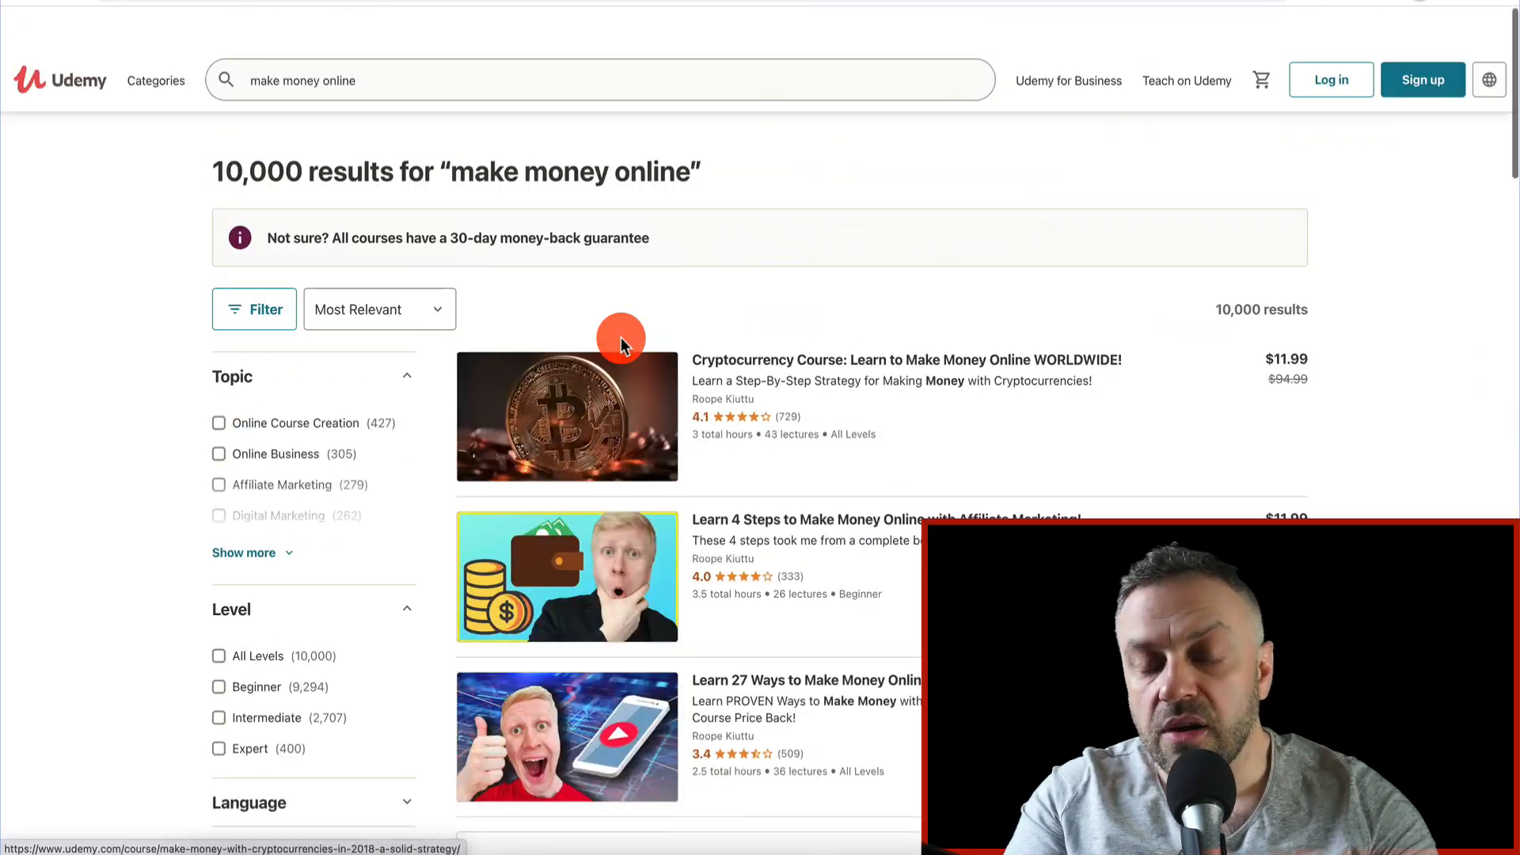
{"action": "mouse_move", "coordinate": [621, 572]}
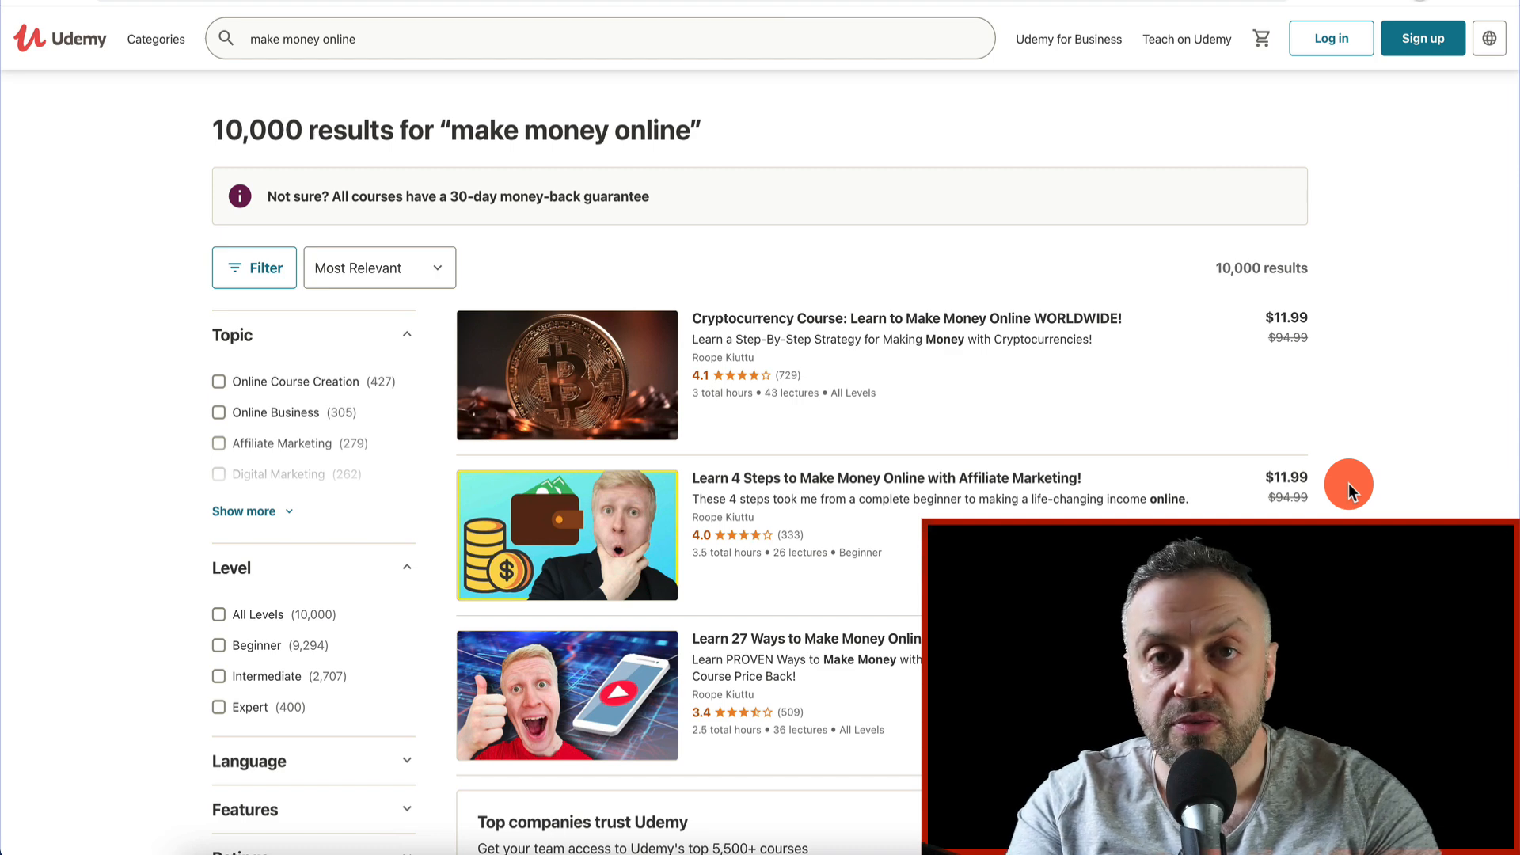
{"action": "mouse_move", "coordinate": [1291, 501]}
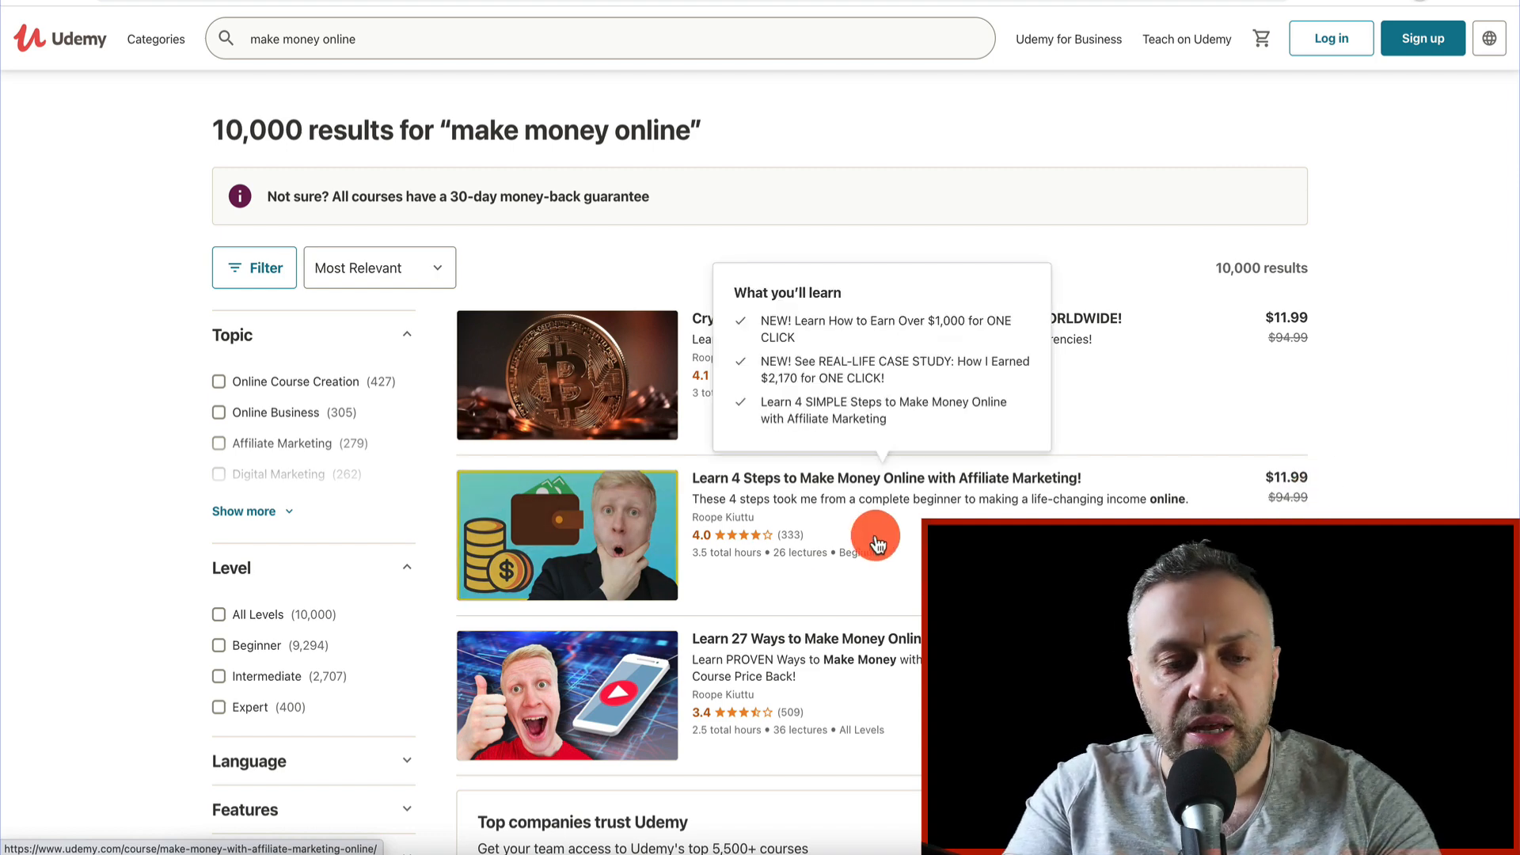
{"action": "scroll", "coordinate": [760, 536], "scroll_direction": "down", "scroll_amount": 8}
{"action": "scroll", "coordinate": [631, 174], "scroll_direction": "up", "scroll_amount": 2}
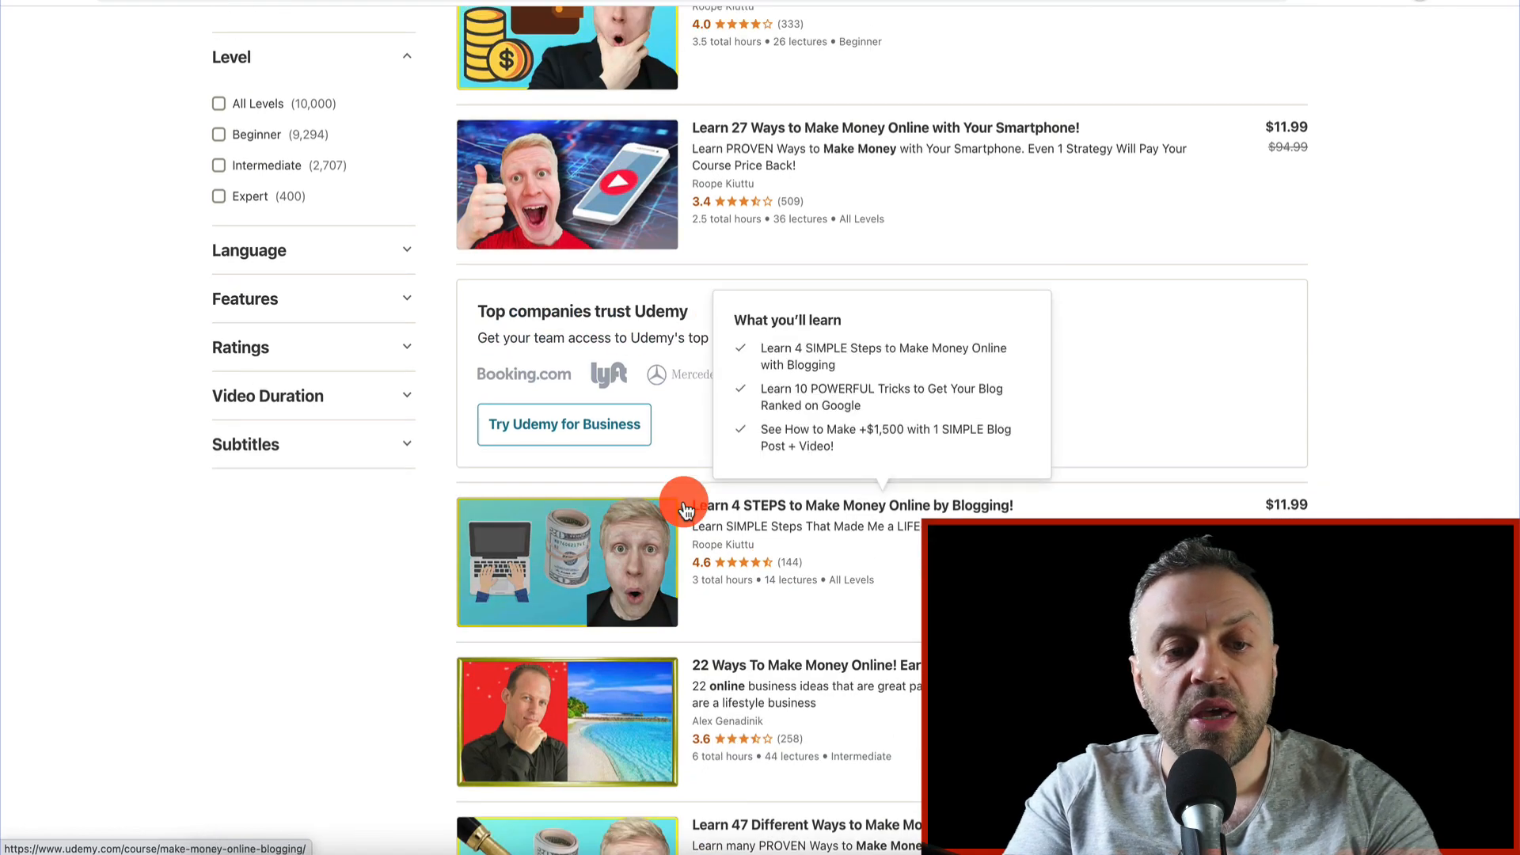
{"action": "scroll", "coordinate": [679, 502], "scroll_direction": "down", "scroll_amount": 8}
{"action": "scroll", "coordinate": [683, 507], "scroll_direction": "up", "scroll_amount": 14}
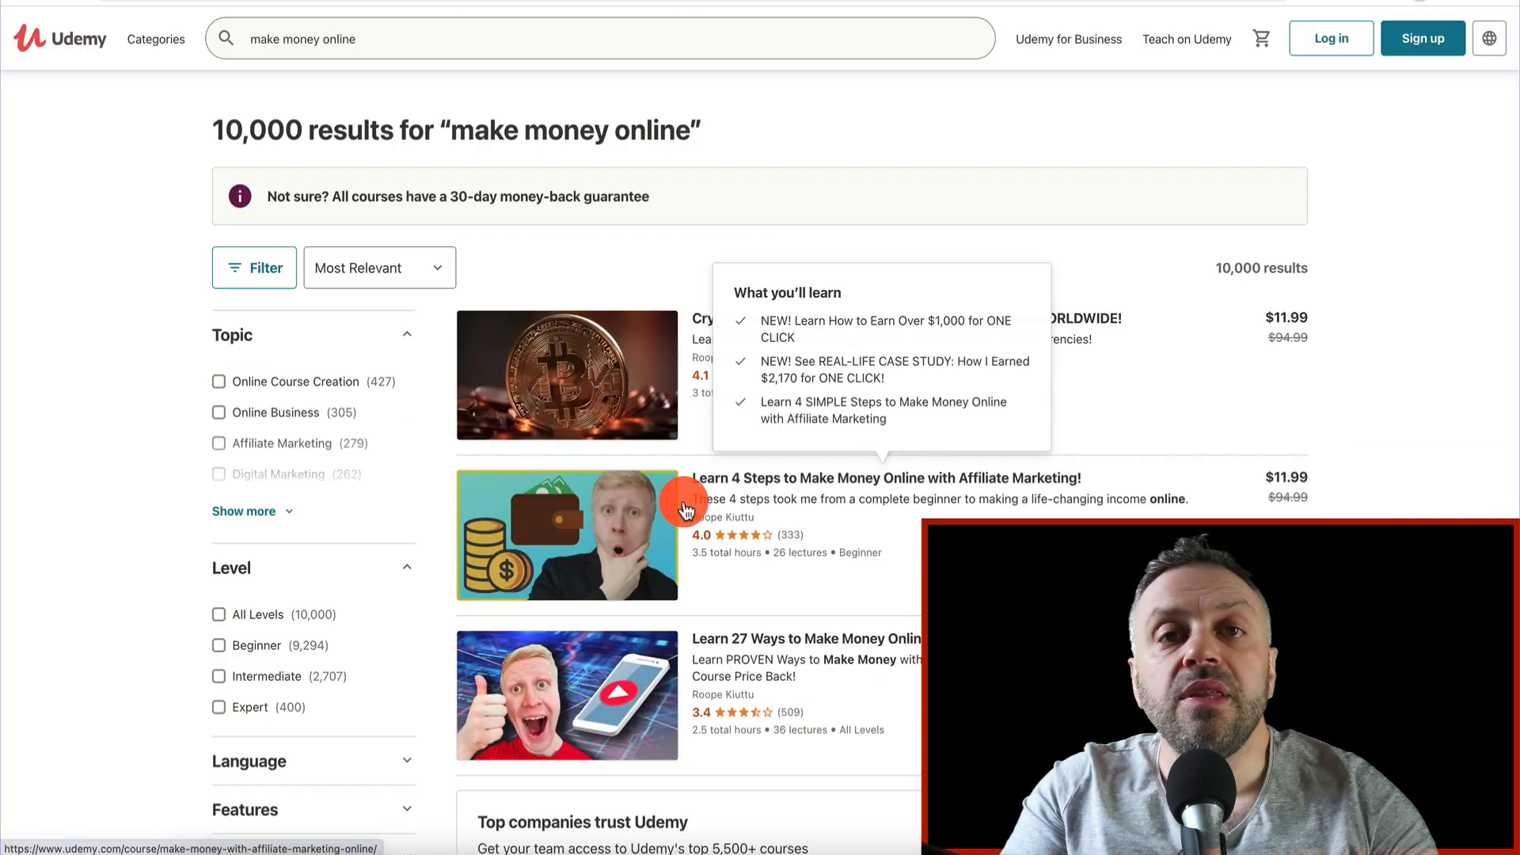
{"action": "scroll", "coordinate": [685, 509], "scroll_direction": "down", "scroll_amount": 2}
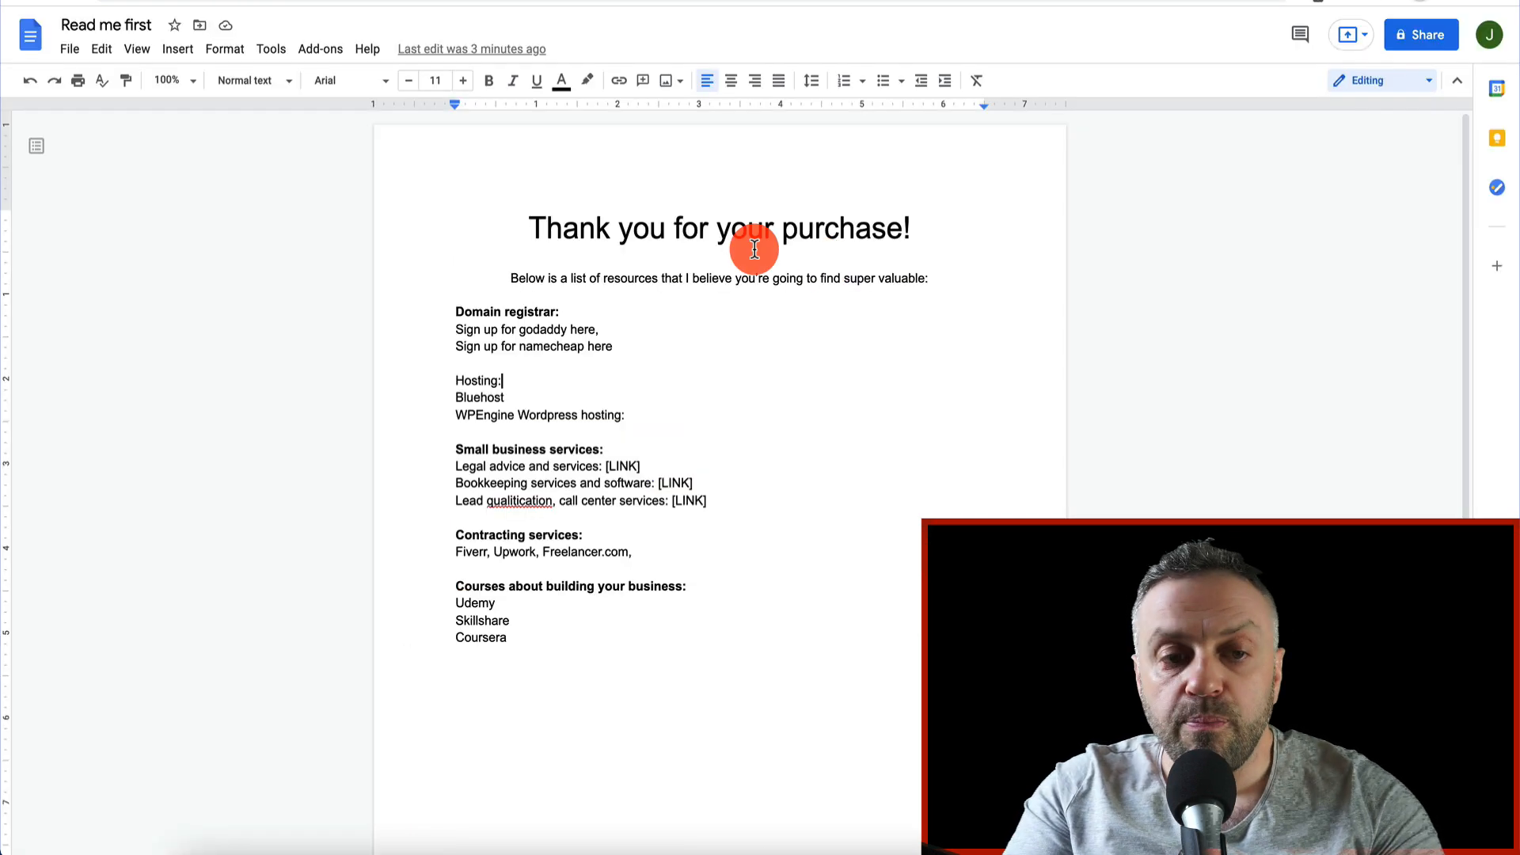
Step: In the "Read me first" document, review the available download formats without exporting the file
{"action": "left_click", "coordinate": [71, 51]}
{"action": "mouse_move", "coordinate": [123, 257]}
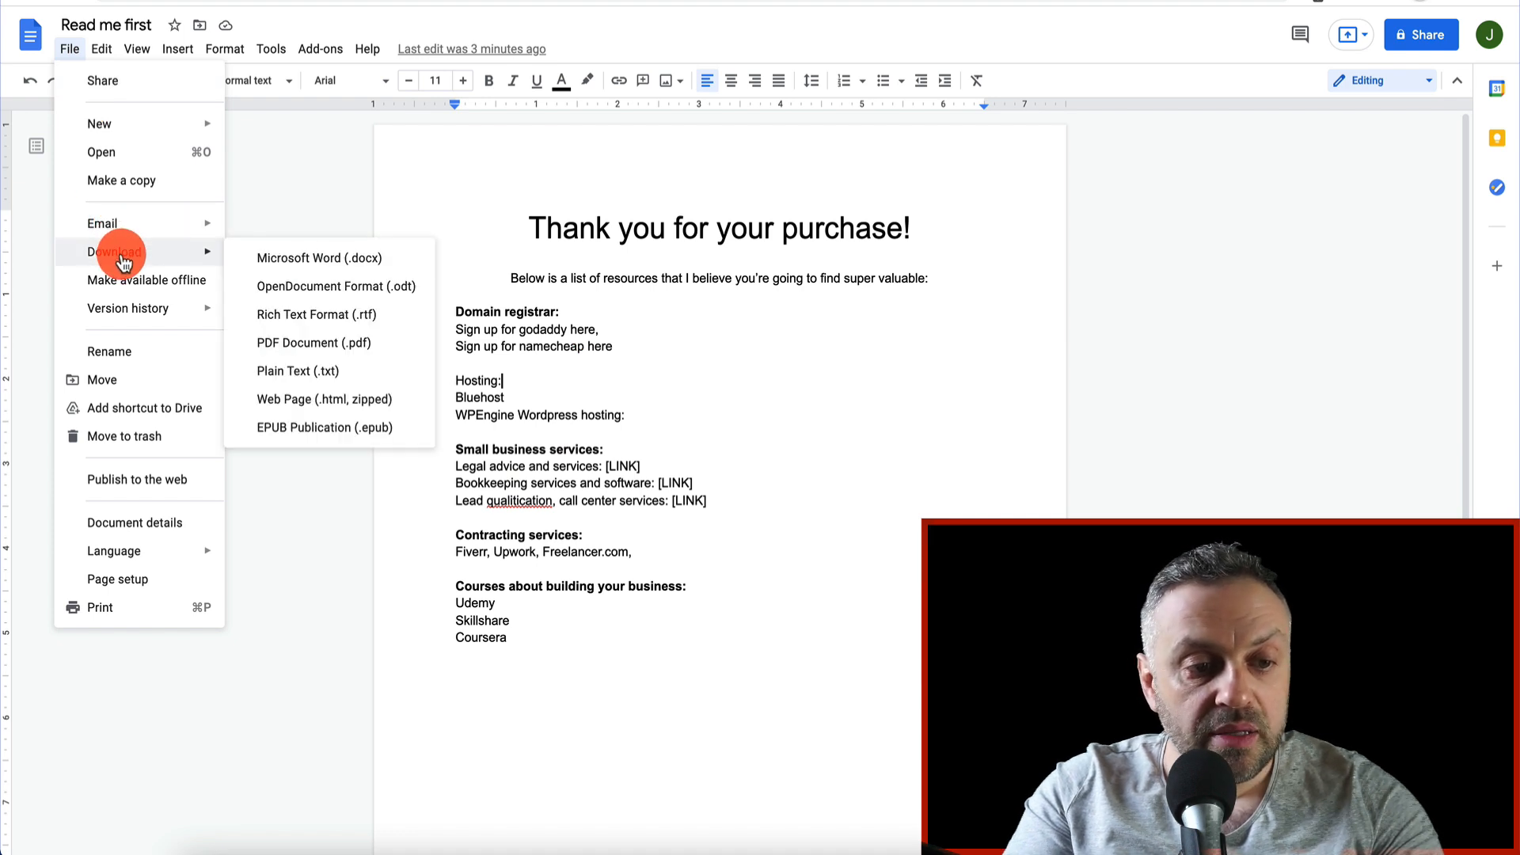
{"action": "left_click", "coordinate": [671, 400]}
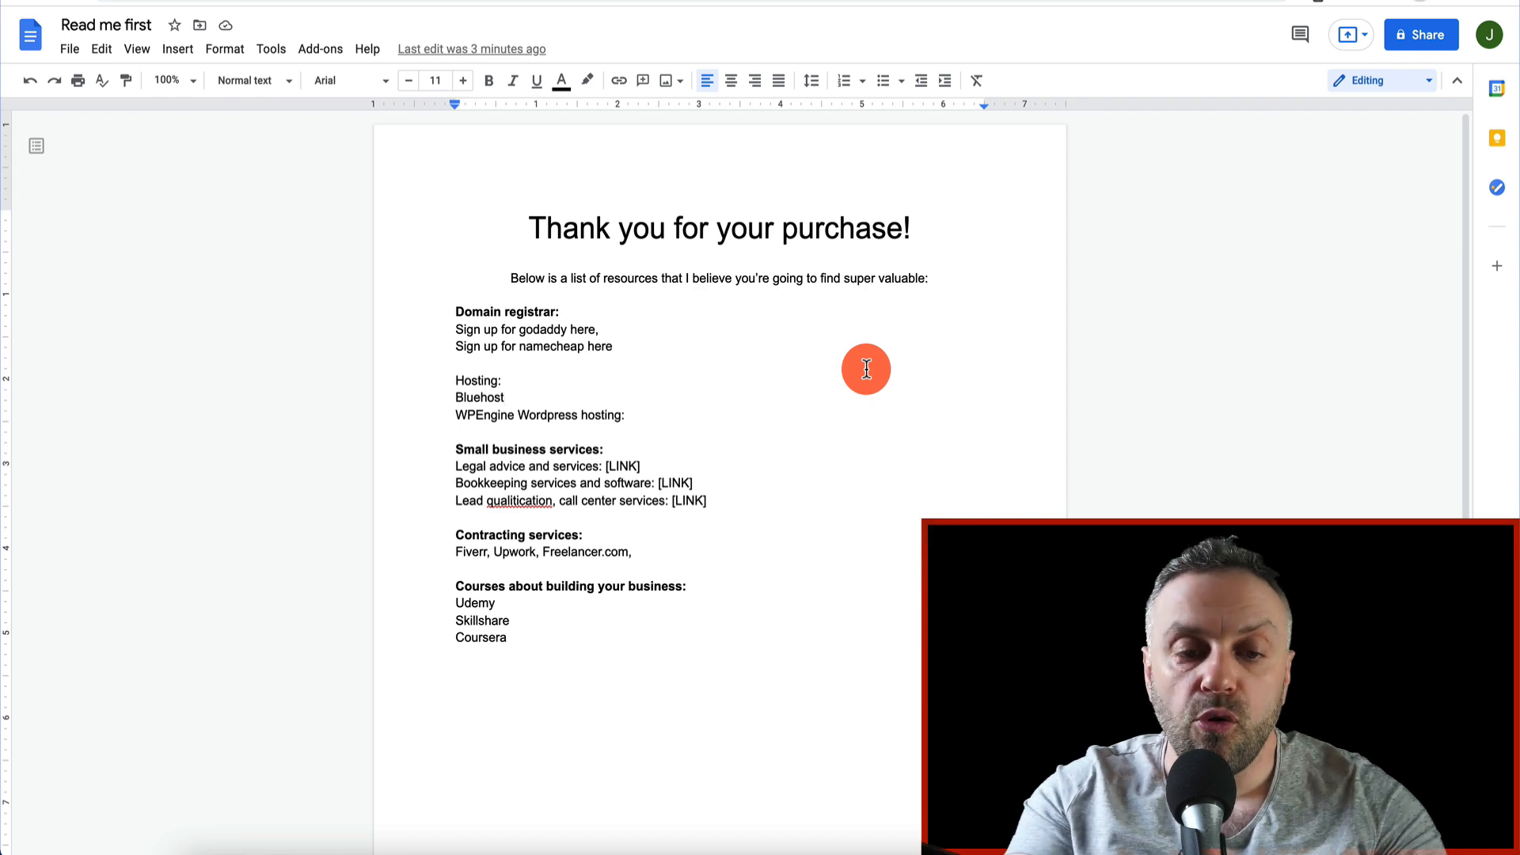
{"action": "key", "text": "Down"}
{"action": "key", "text": "Down"}
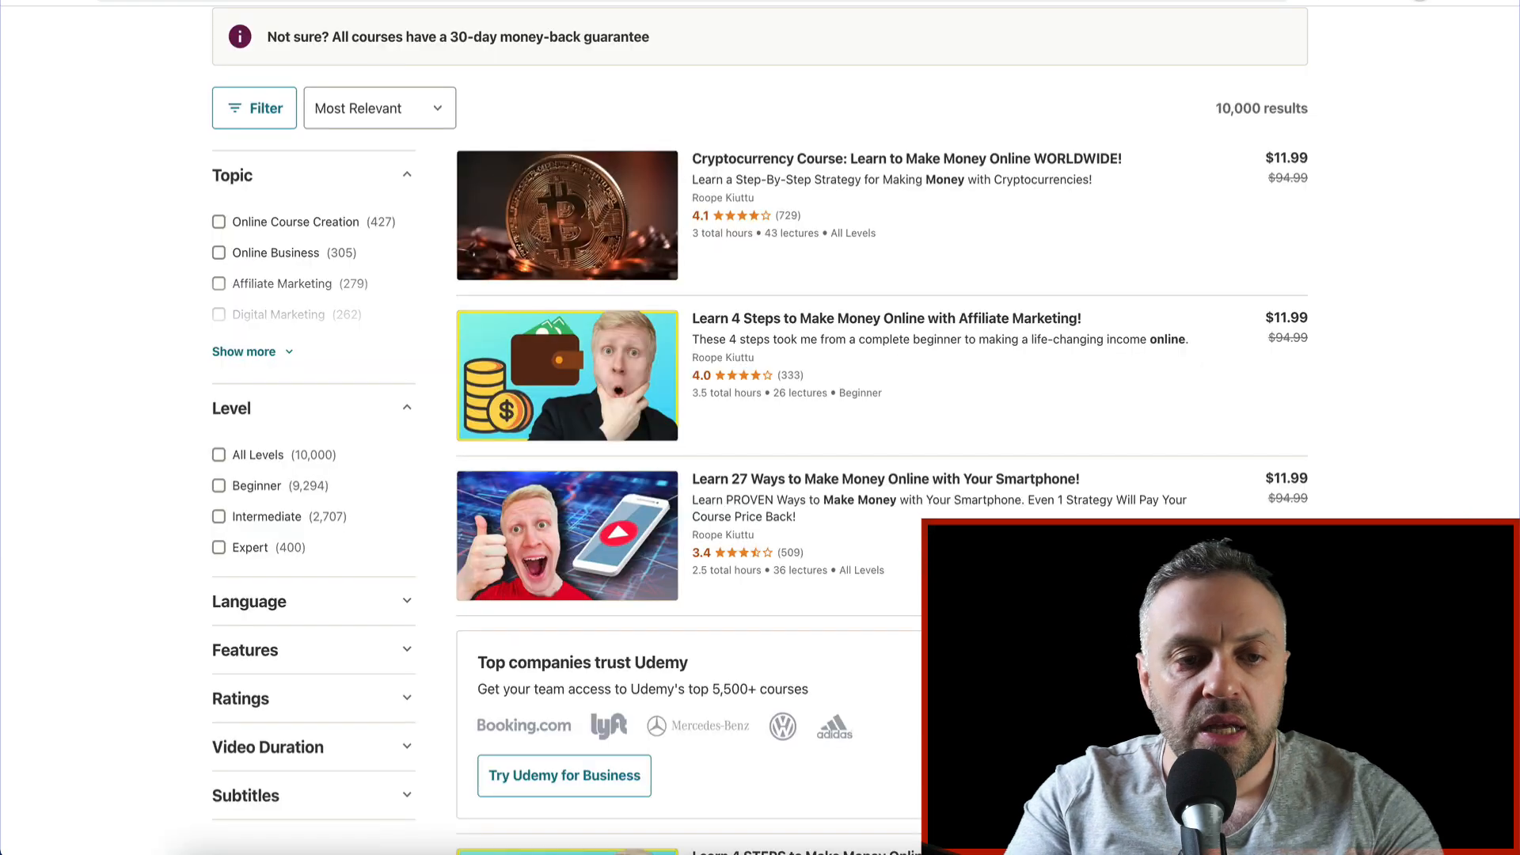
Step: Return to Udemy and replace the course search with "dating for women"
{"action": "scroll", "coordinate": [618, 52], "scroll_direction": "up", "scroll_amount": 3}
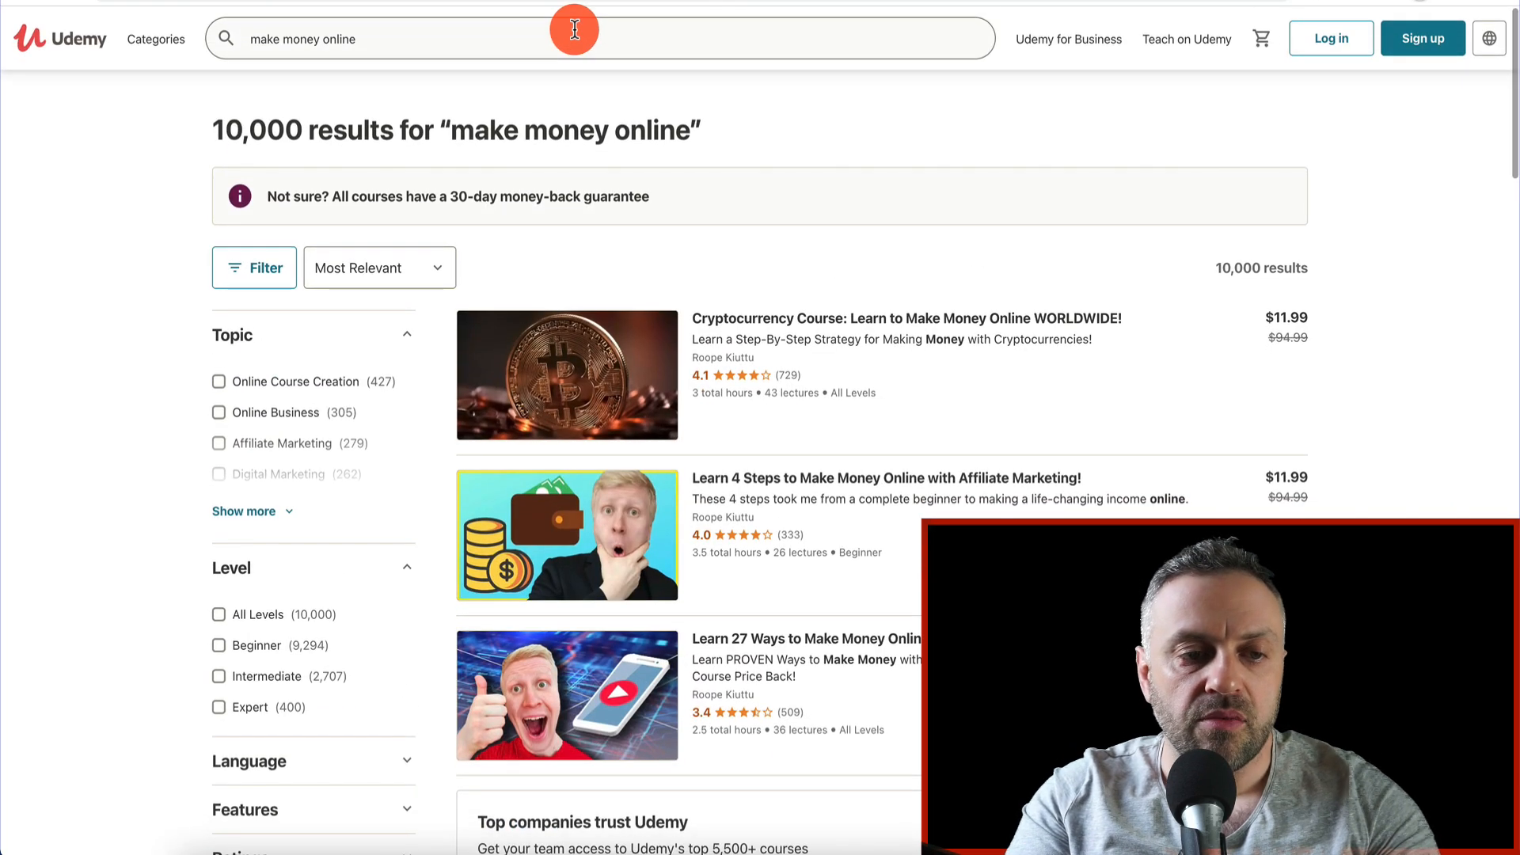
{"action": "left_click", "coordinate": [575, 30]}
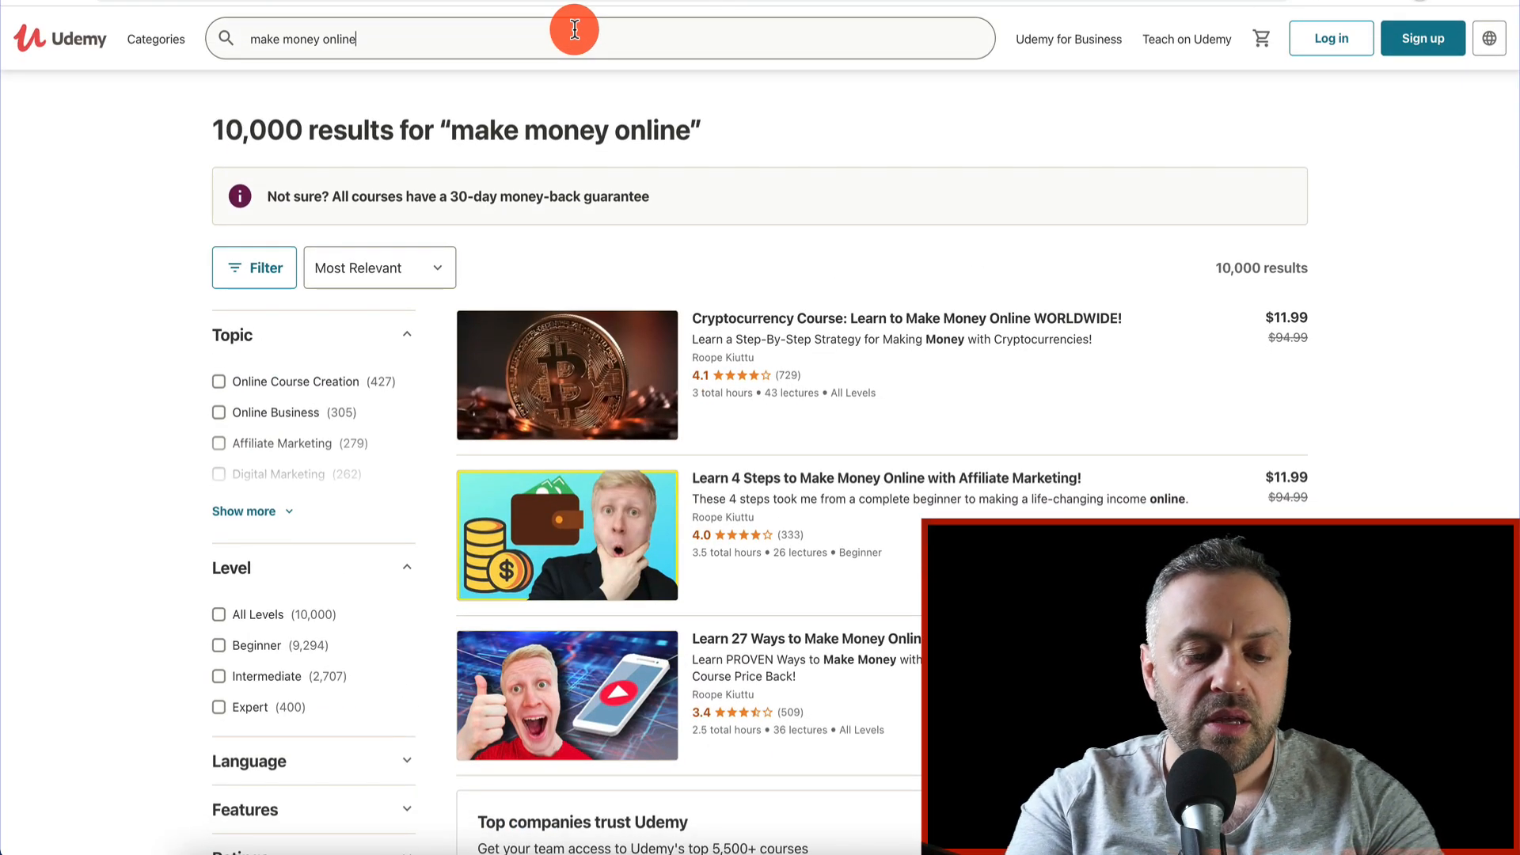
{"action": "triple_click", "coordinate": [575, 29]}
{"action": "type", "text": "dating for women"}
{"action": "key", "text": "Return"}
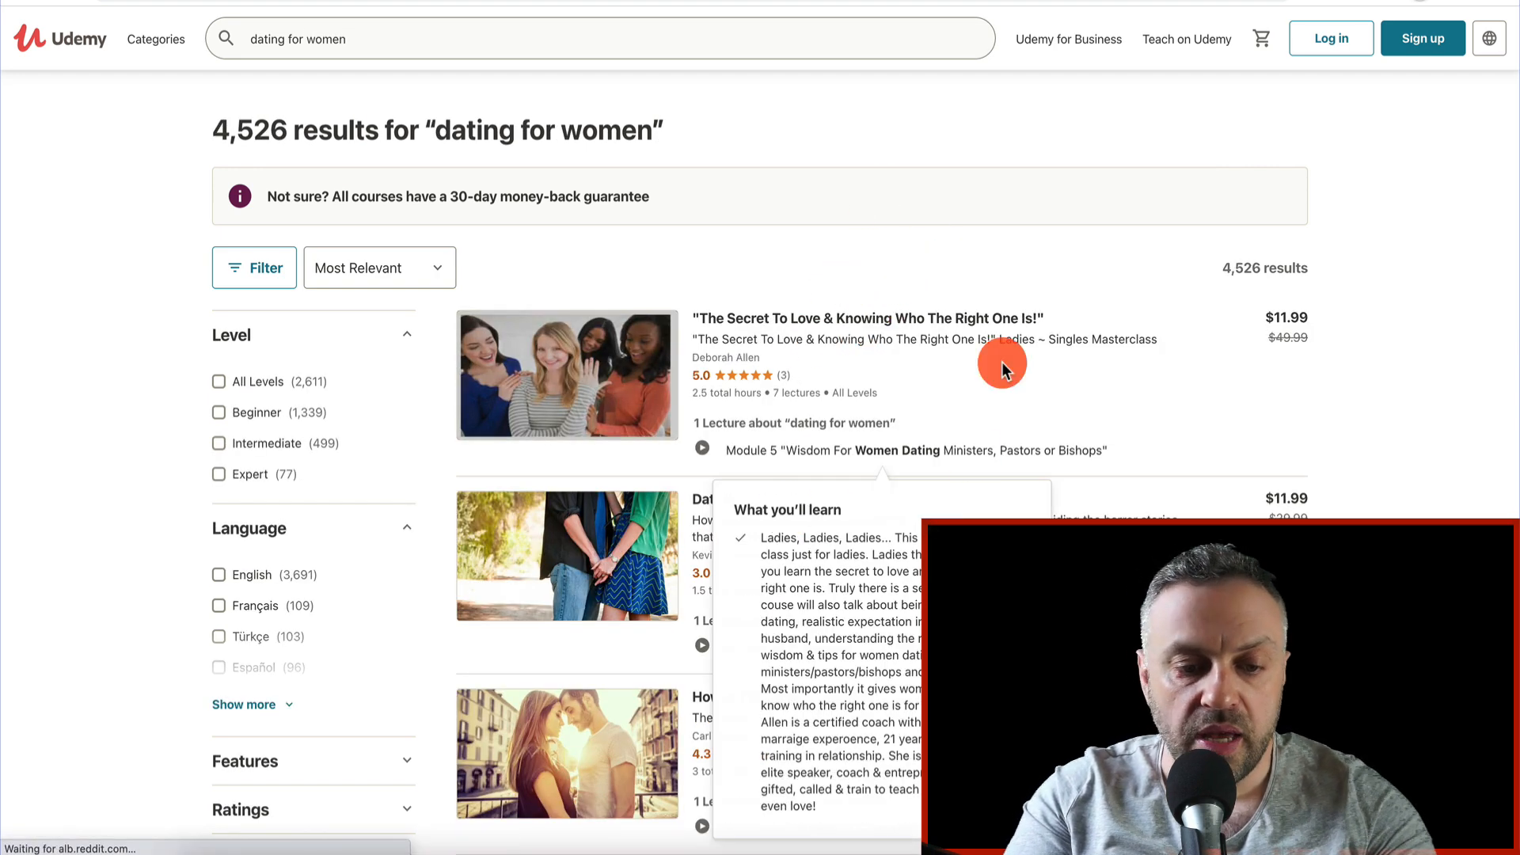
Step: Examine the "dating for women" course listings for topics, ratings, prices and what each course teaches
{"action": "mouse_move", "coordinate": [892, 696]}
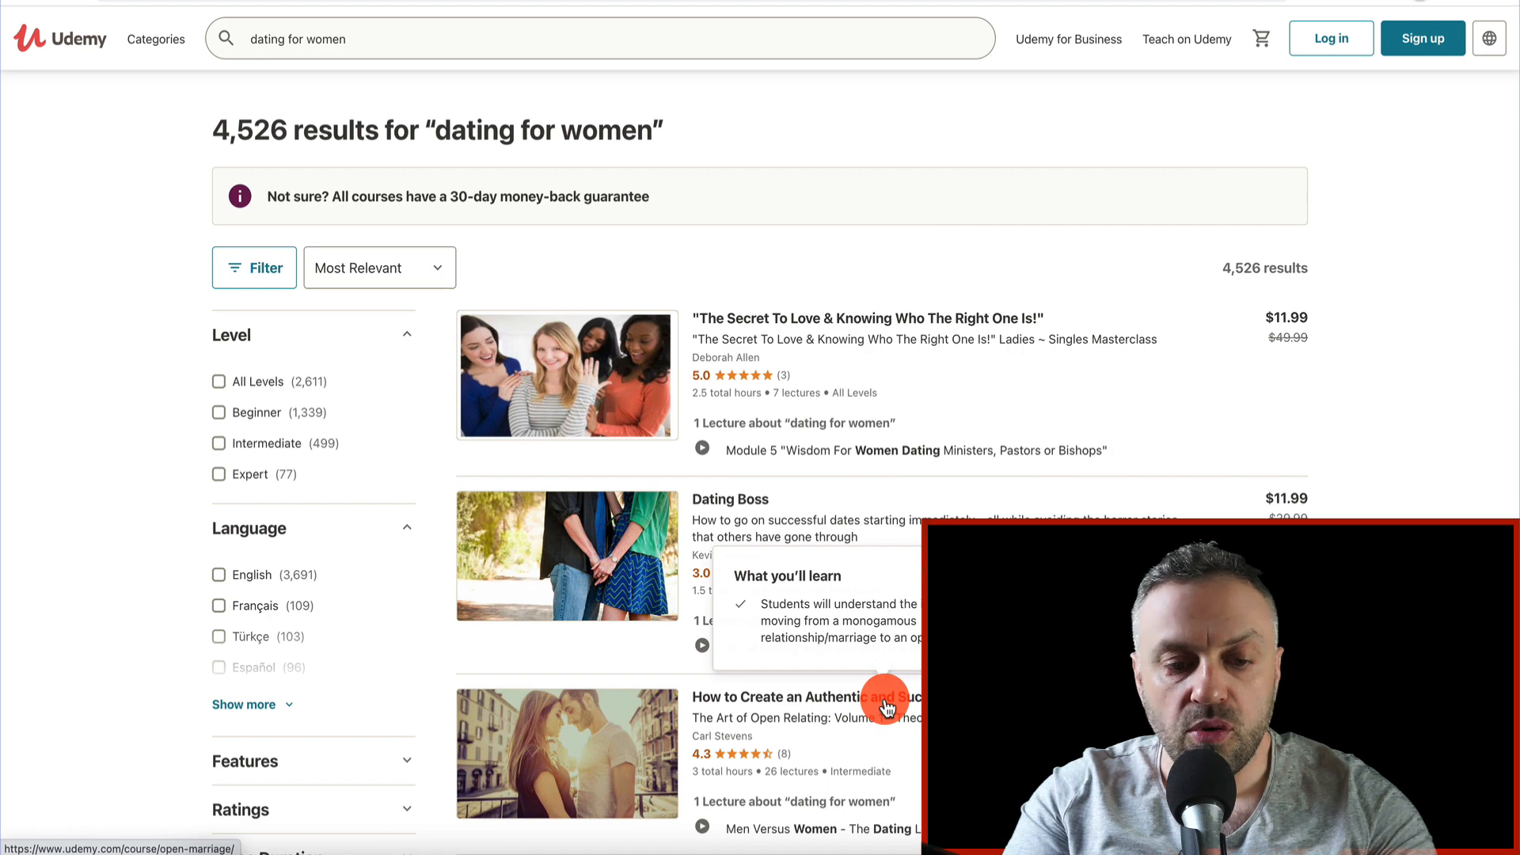
{"action": "scroll", "coordinate": [887, 707], "scroll_direction": "down", "scroll_amount": 12}
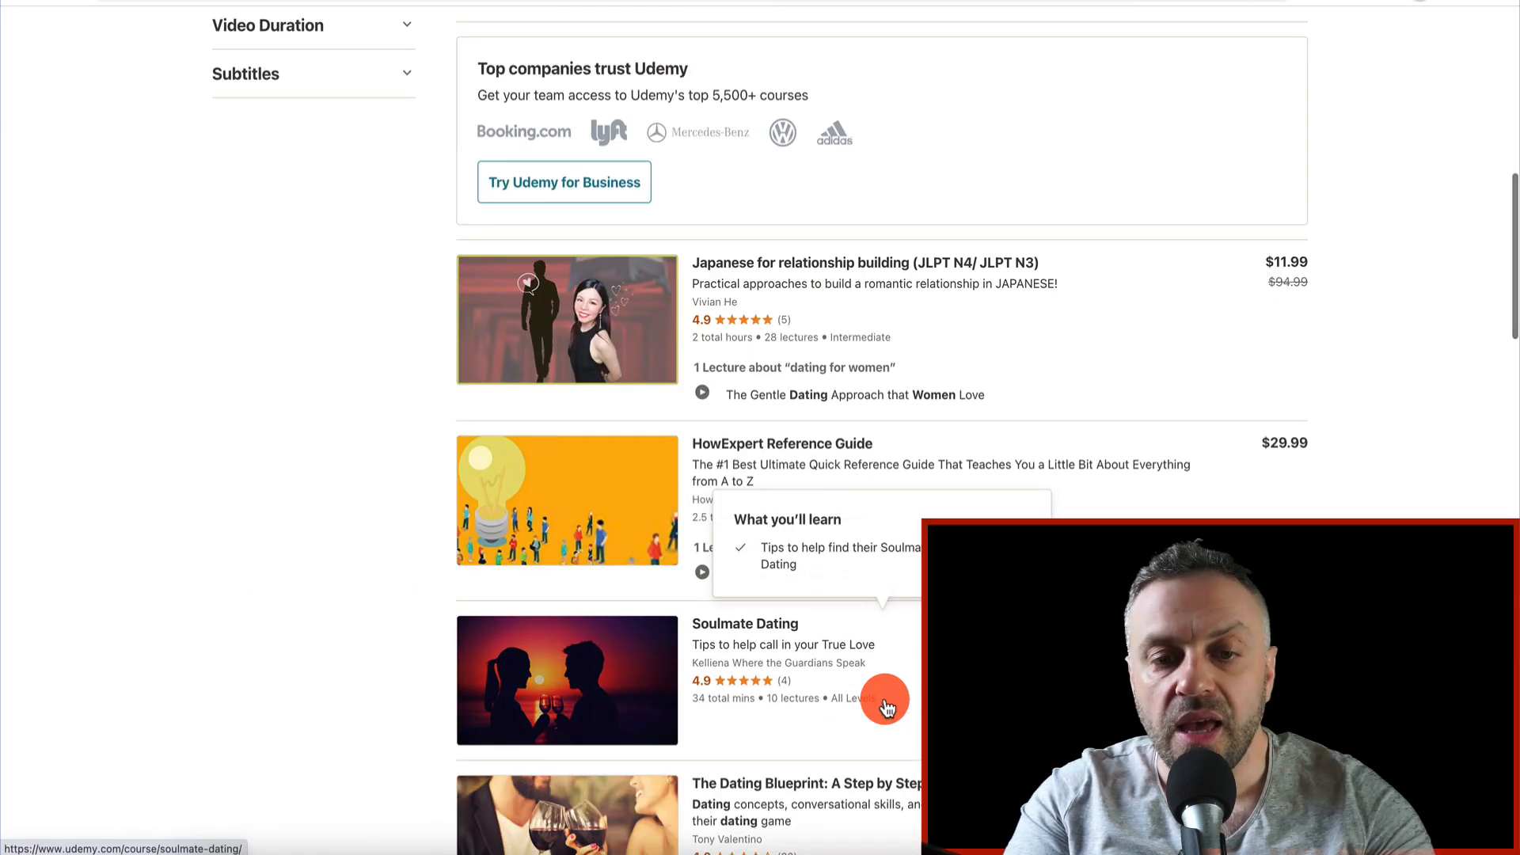
{"action": "scroll", "coordinate": [322, 526], "scroll_direction": "up", "scroll_amount": 12}
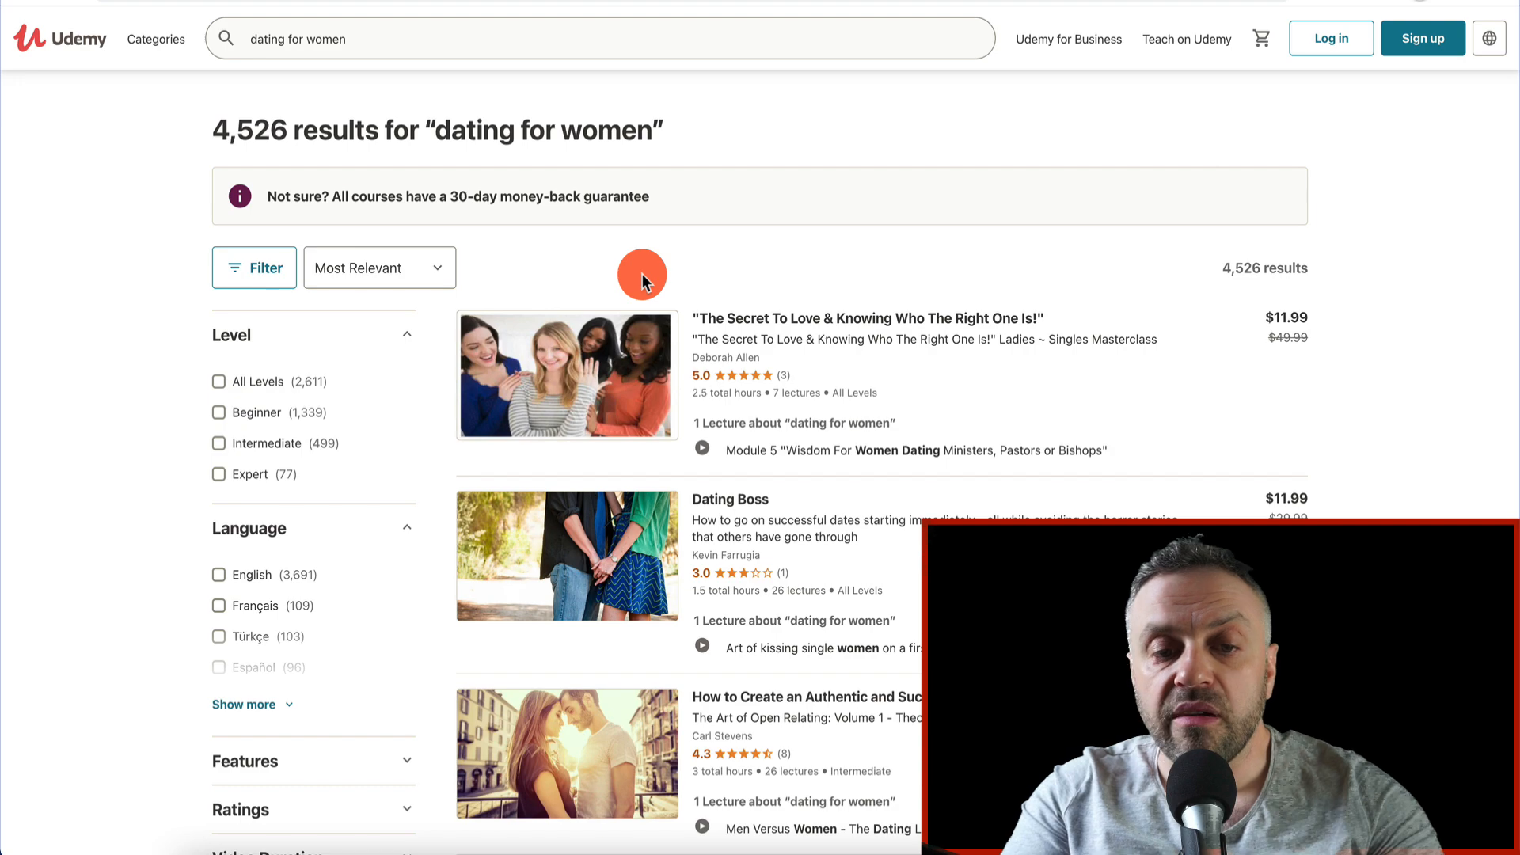
{"action": "scroll", "coordinate": [582, 508], "scroll_direction": "down", "scroll_amount": 6}
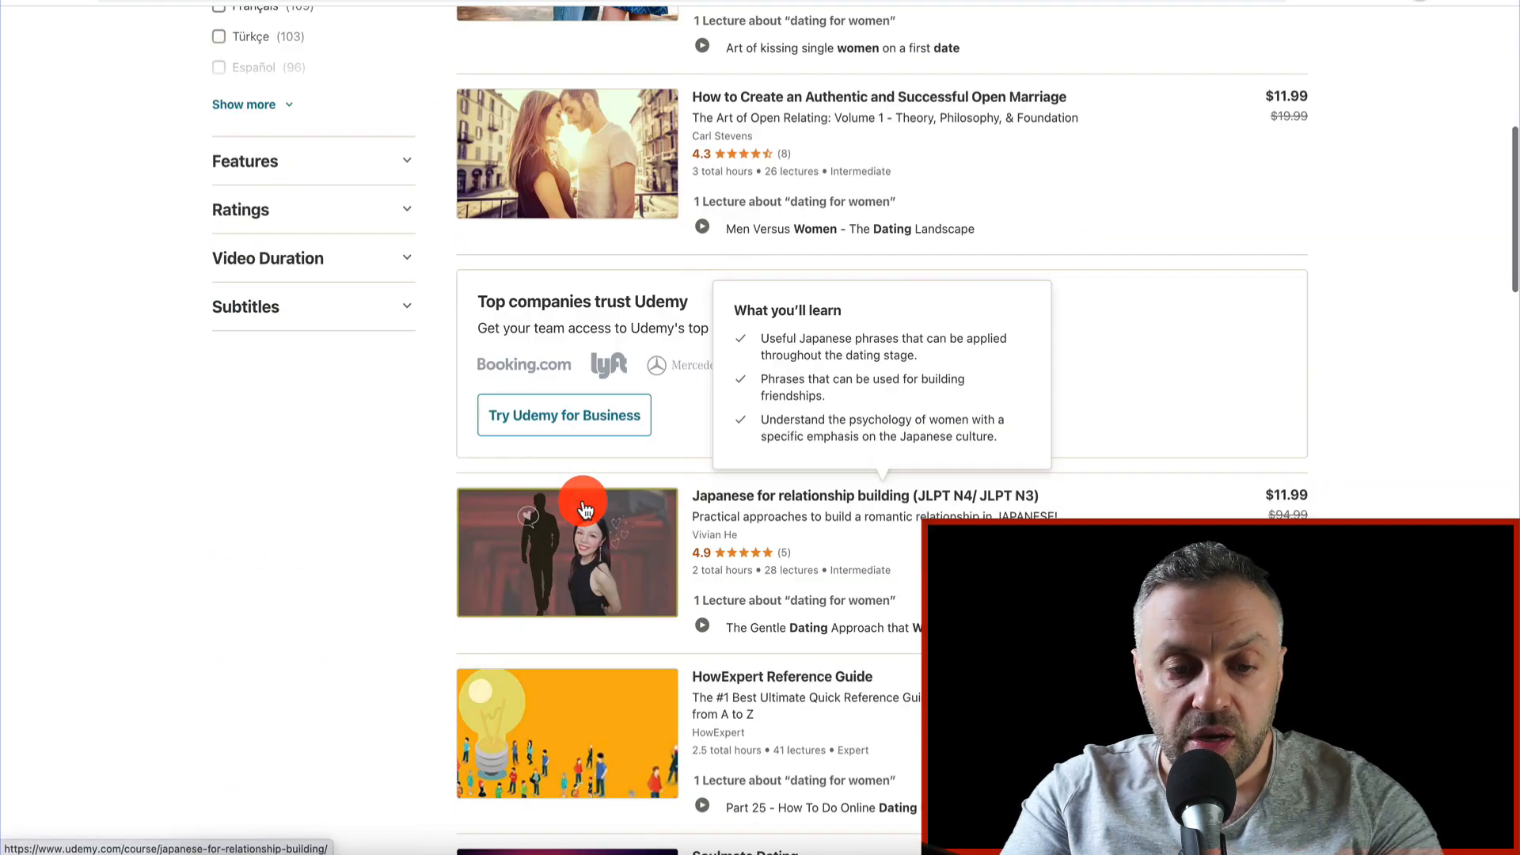
{"action": "scroll", "coordinate": [585, 508], "scroll_direction": "down", "scroll_amount": 8}
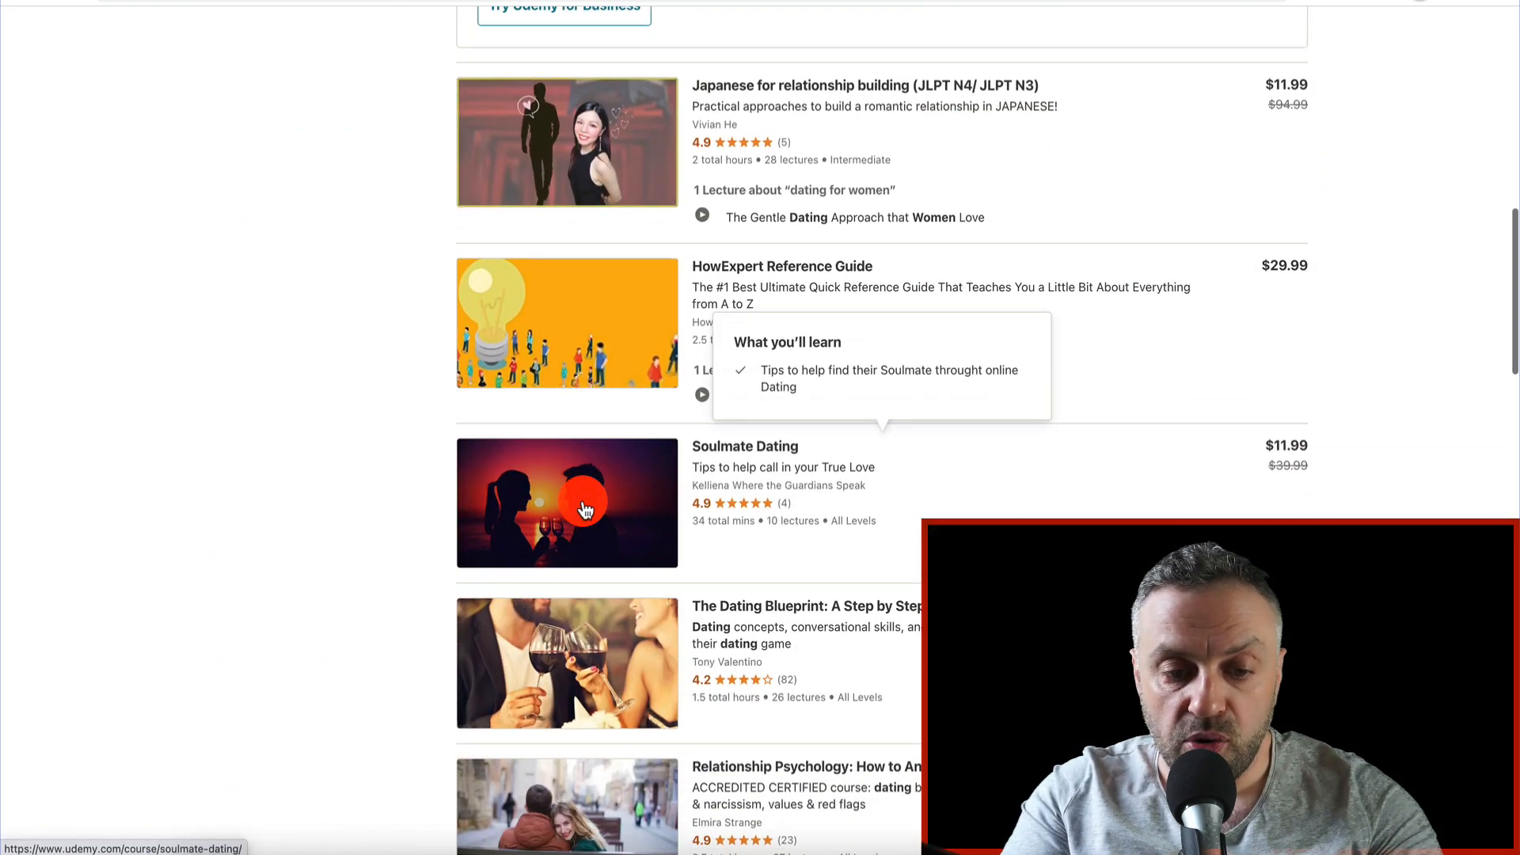
{"action": "scroll", "coordinate": [585, 508], "scroll_direction": "down", "scroll_amount": 5}
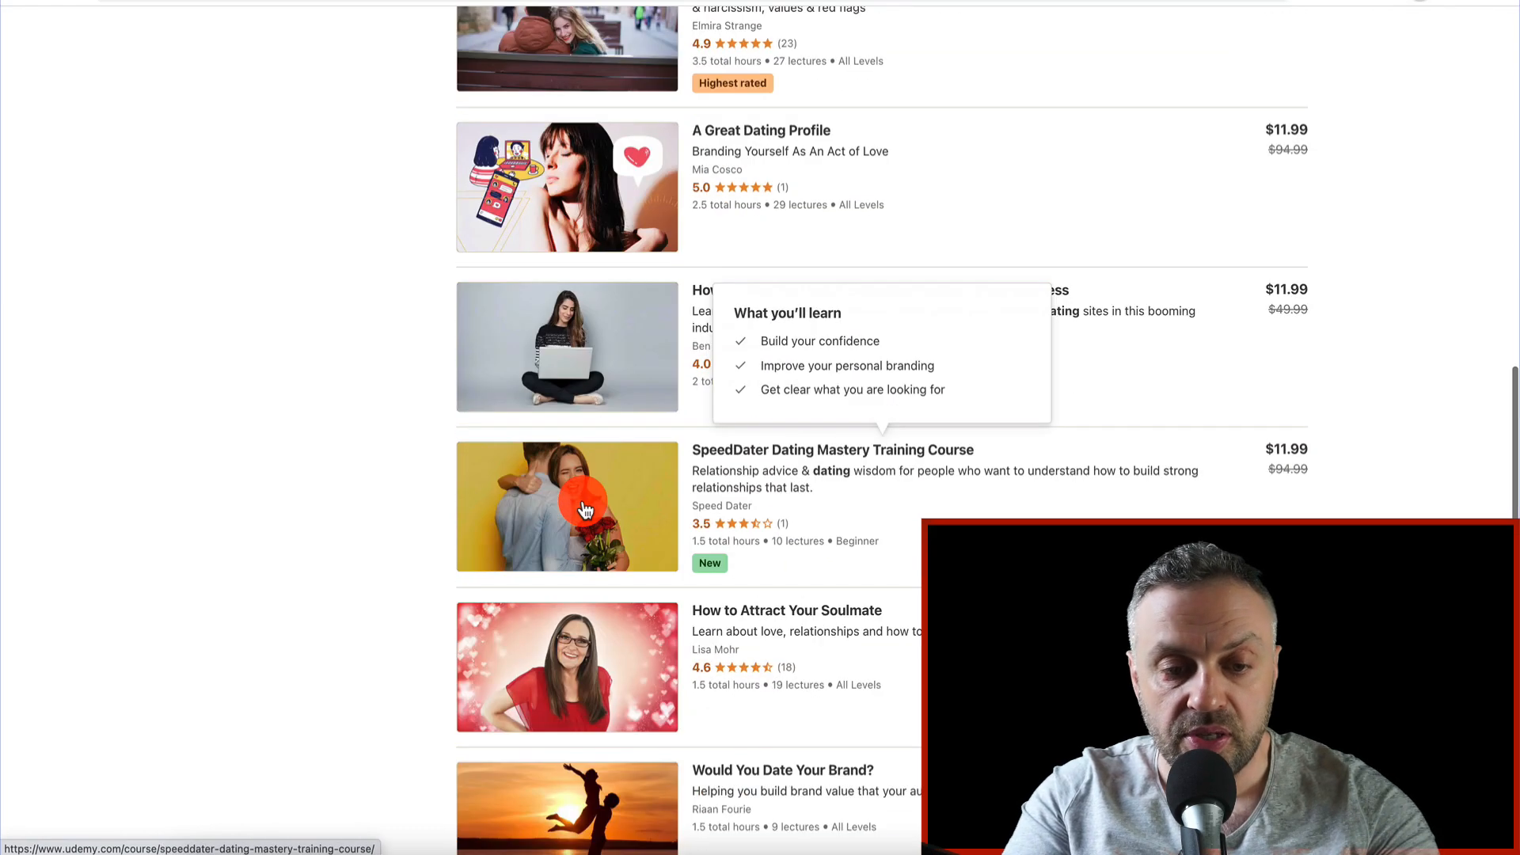
{"action": "scroll", "coordinate": [585, 508], "scroll_direction": "down", "scroll_amount": 5}
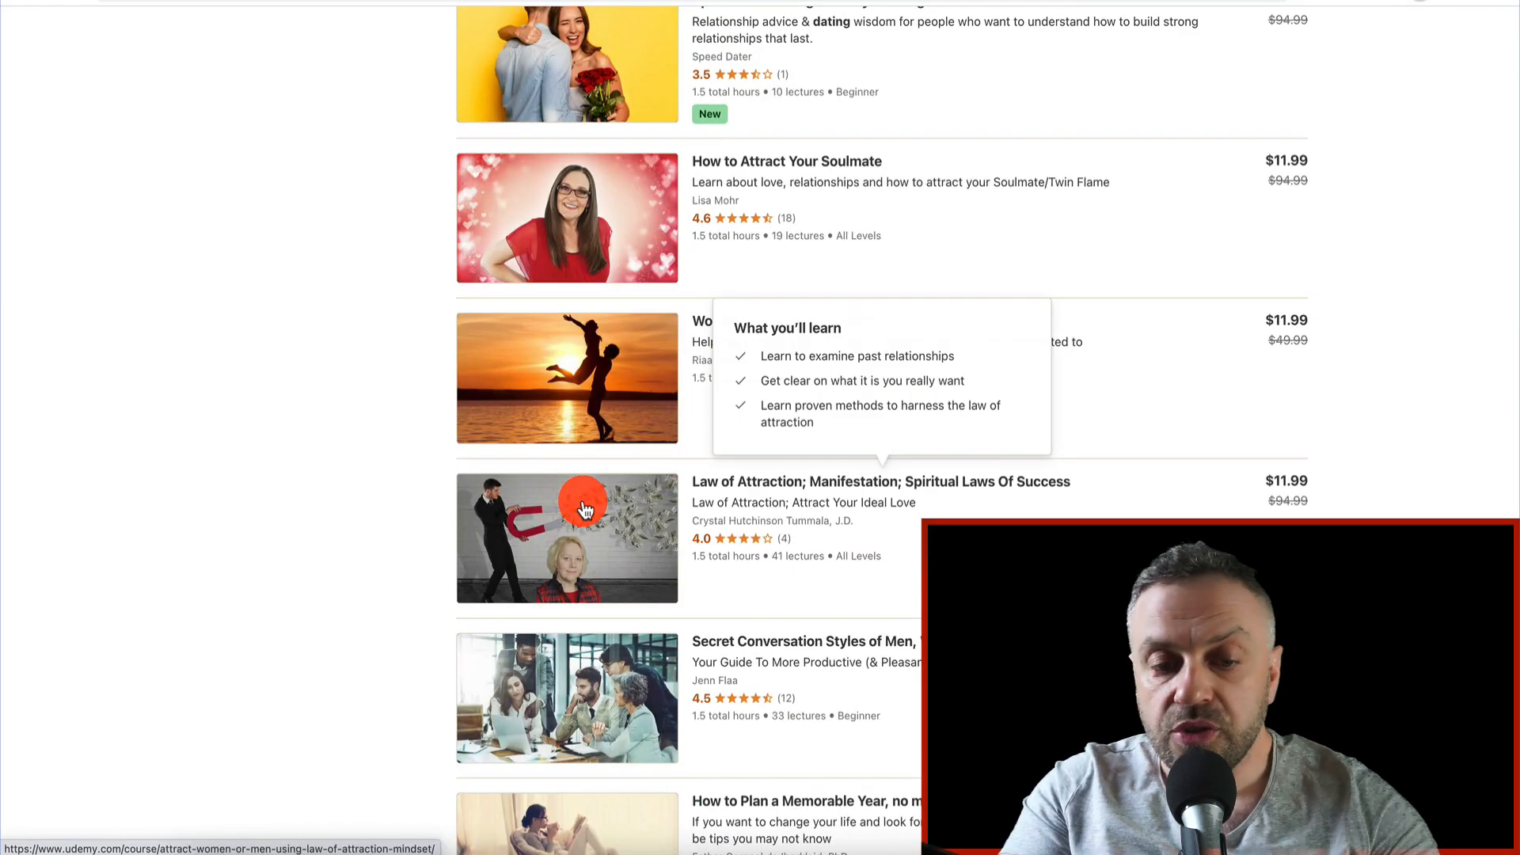
{"action": "scroll", "coordinate": [585, 509], "scroll_direction": "down", "scroll_amount": 8}
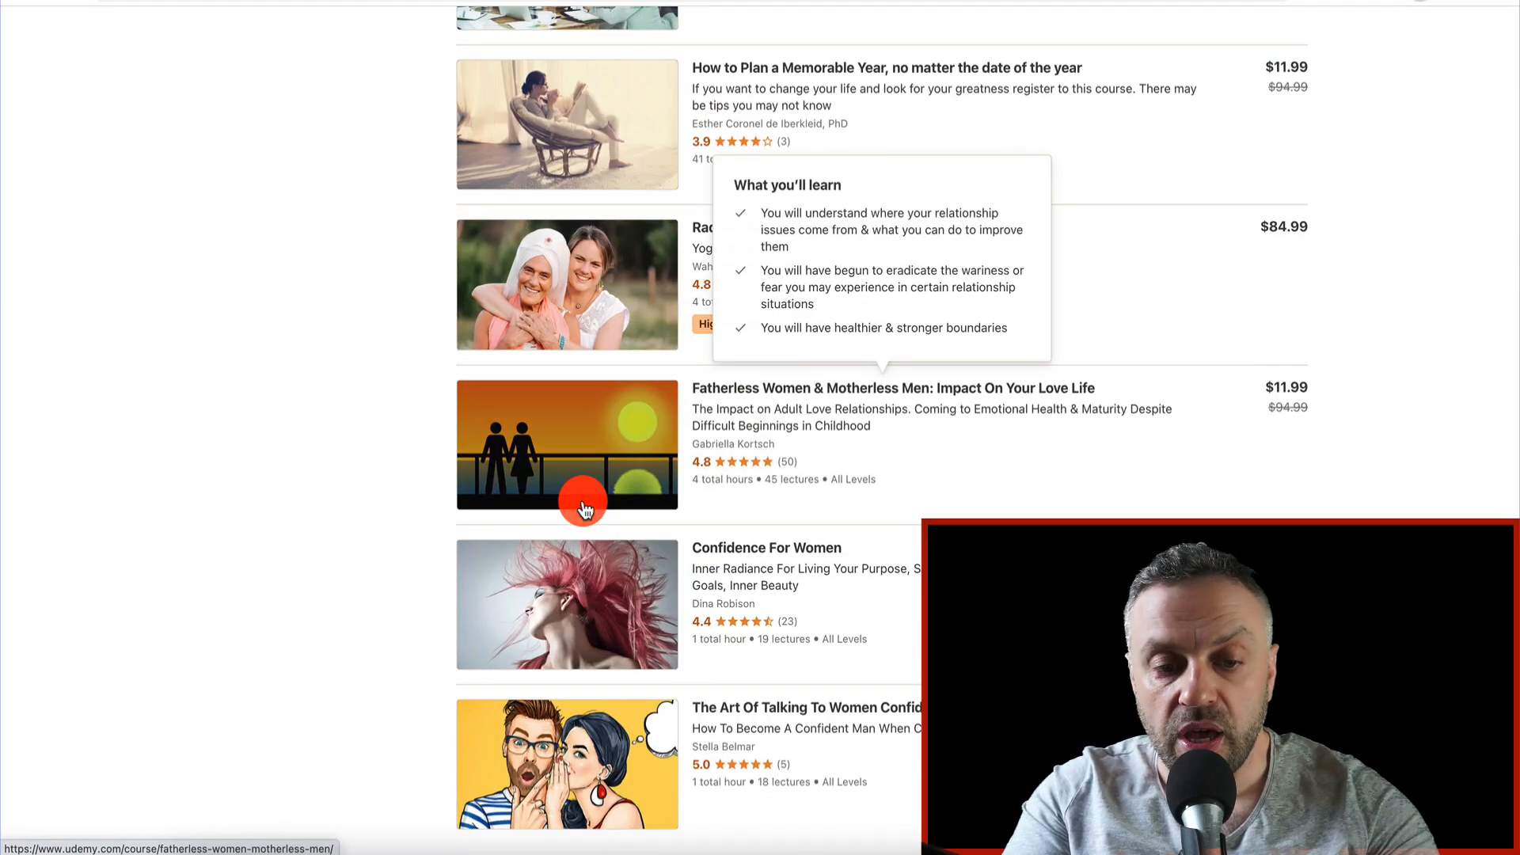
{"action": "scroll", "coordinate": [686, 248], "scroll_direction": "up", "scroll_amount": 20}
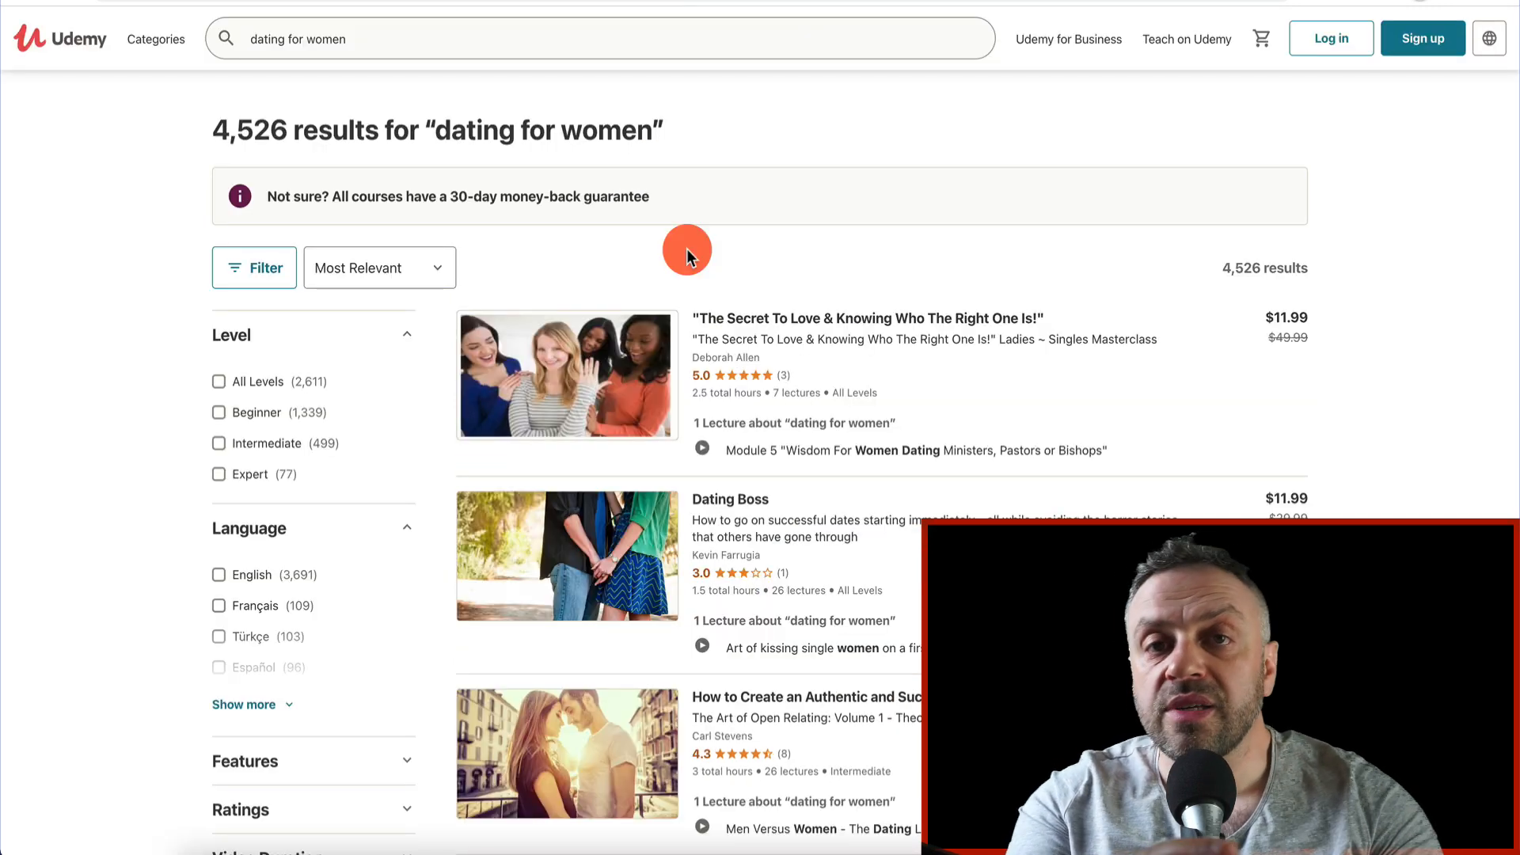
Step: Replace the course search with "weightloss fitness" and examine the listed fitness courses and what the first one teaches
{"action": "left_click", "coordinate": [578, 40]}
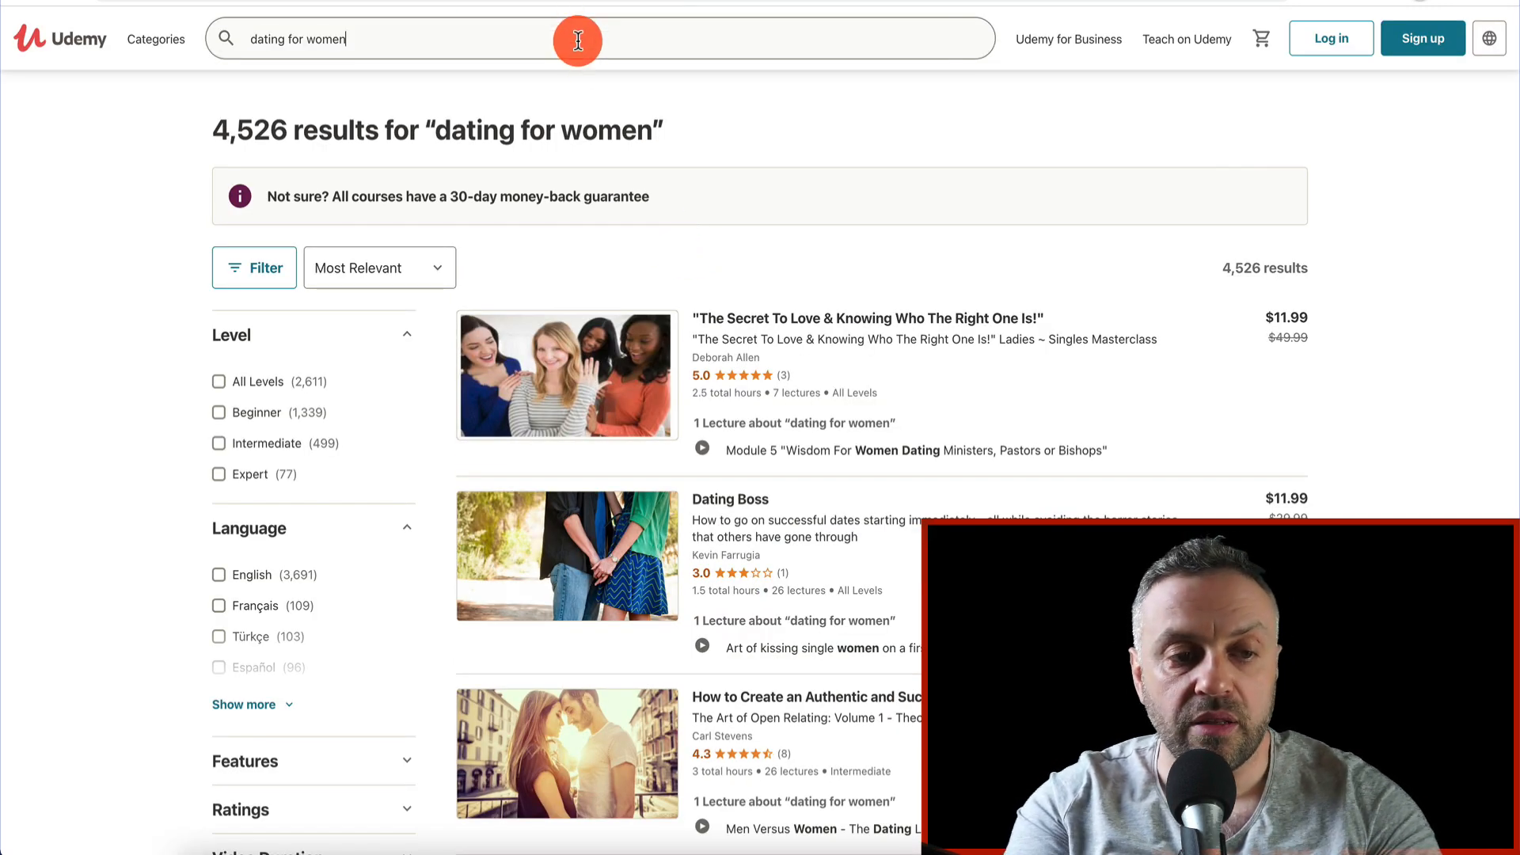
{"action": "key", "text": "ctrl+a"}
{"action": "type", "text": "weightloss fitness"}
{"action": "left_click", "coordinate": [722, 61]}
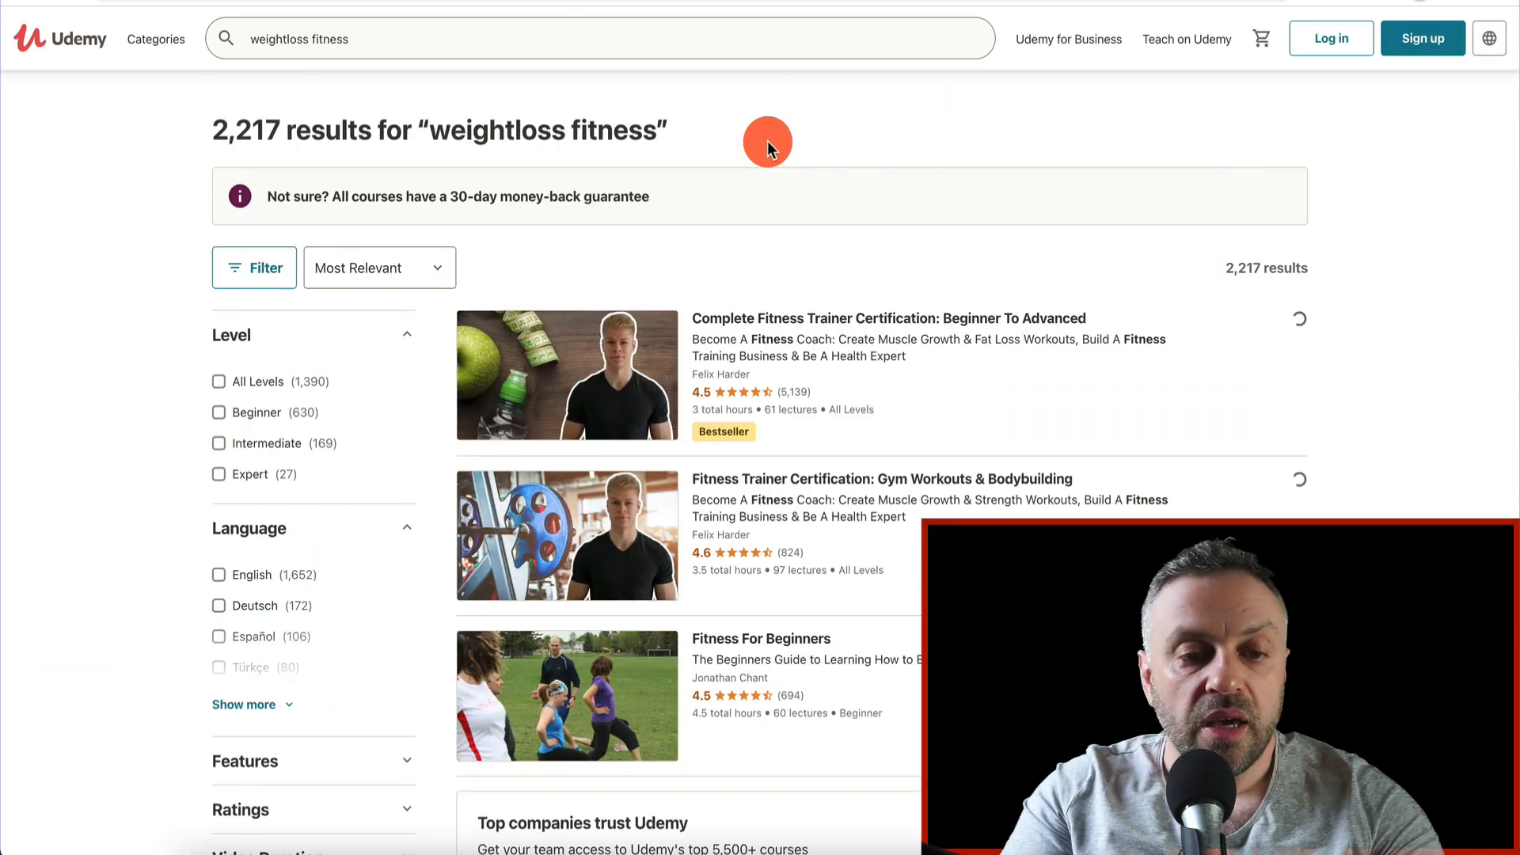
{"action": "mouse_move", "coordinate": [750, 321]}
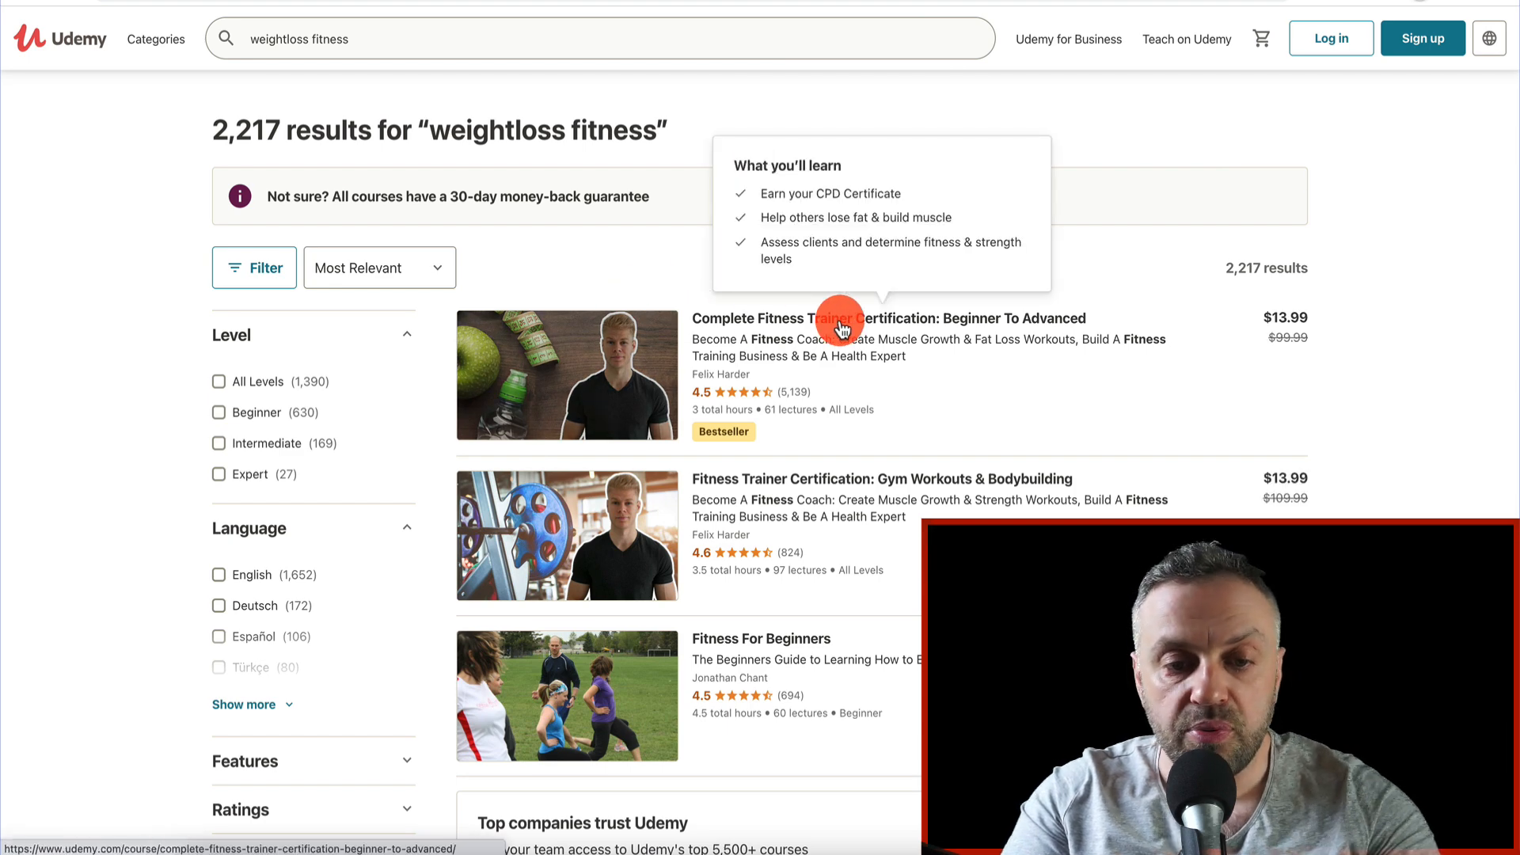
{"action": "mouse_move", "coordinate": [644, 689]}
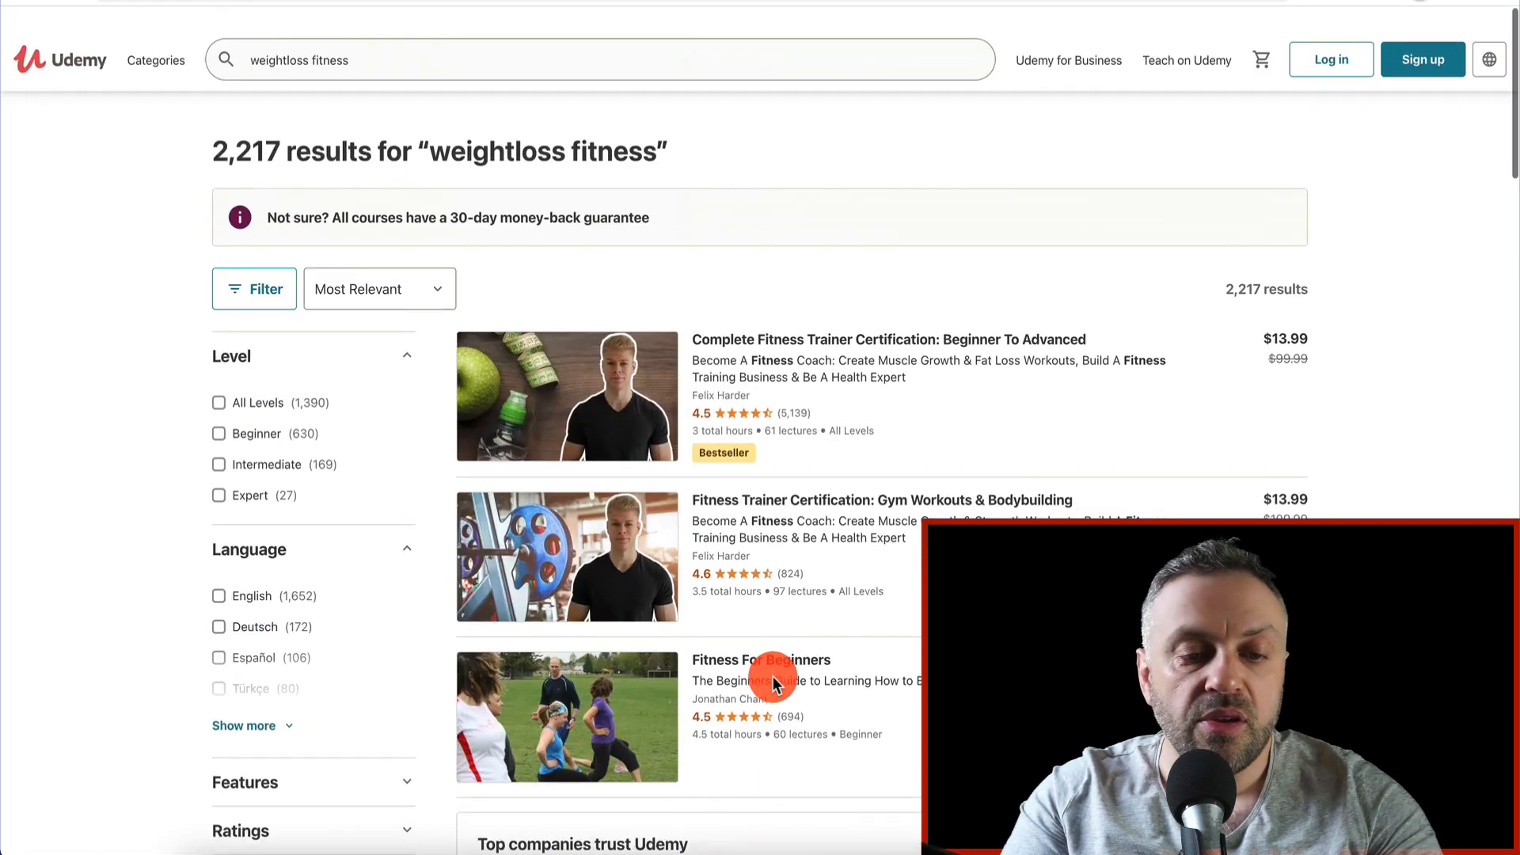
{"action": "scroll", "coordinate": [773, 683], "scroll_direction": "down", "scroll_amount": 1}
{"action": "mouse_move", "coordinate": [775, 684]}
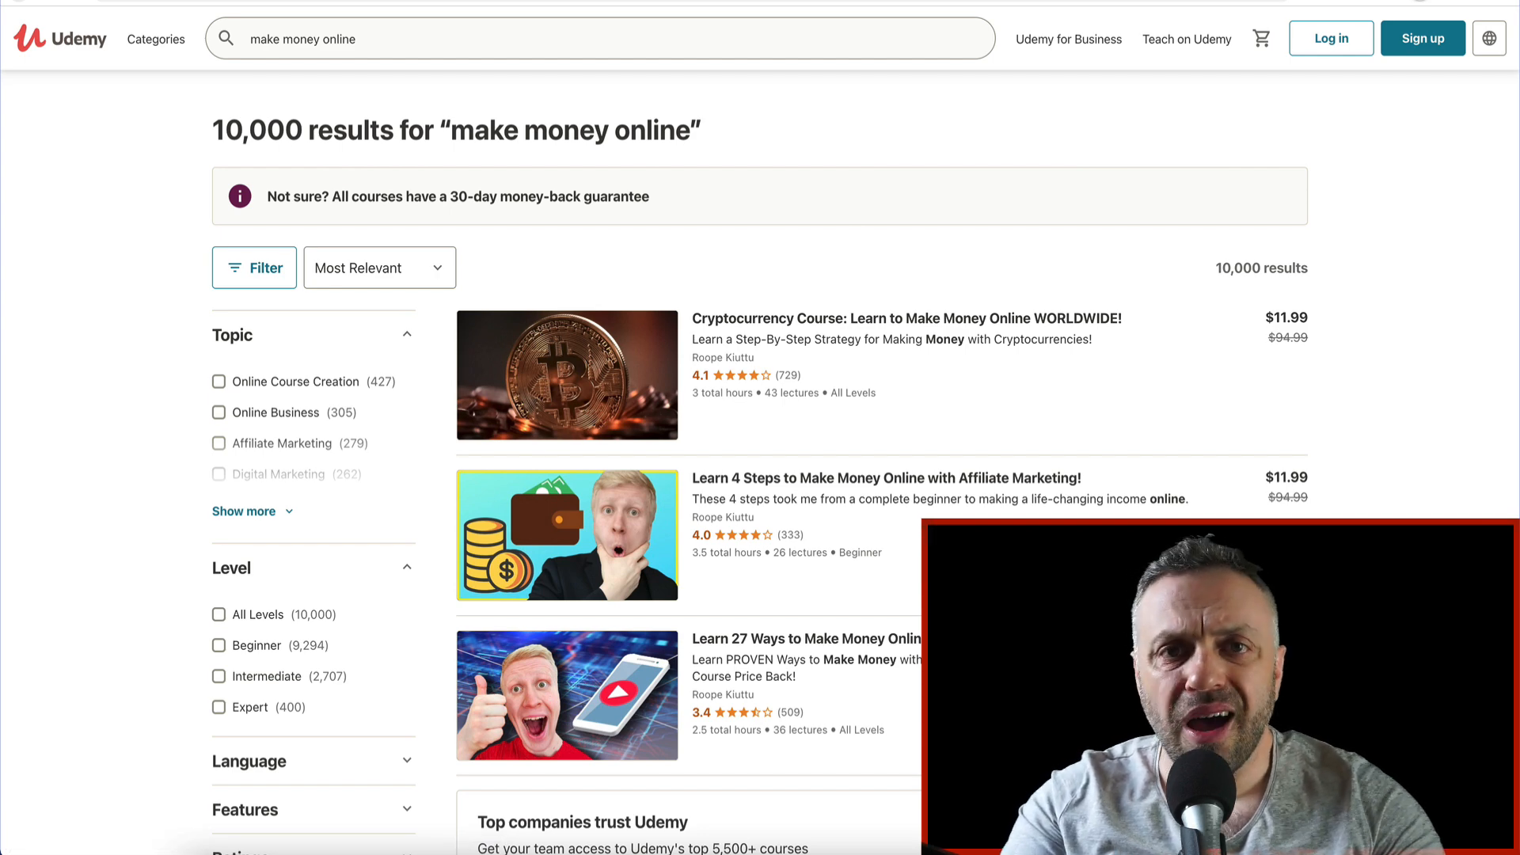
Step: Open the "Learn 4 Steps to Make Money Online with Affiliate Marketing!" course and examine its related courses and course content sections
{"action": "left_click", "coordinate": [569, 554]}
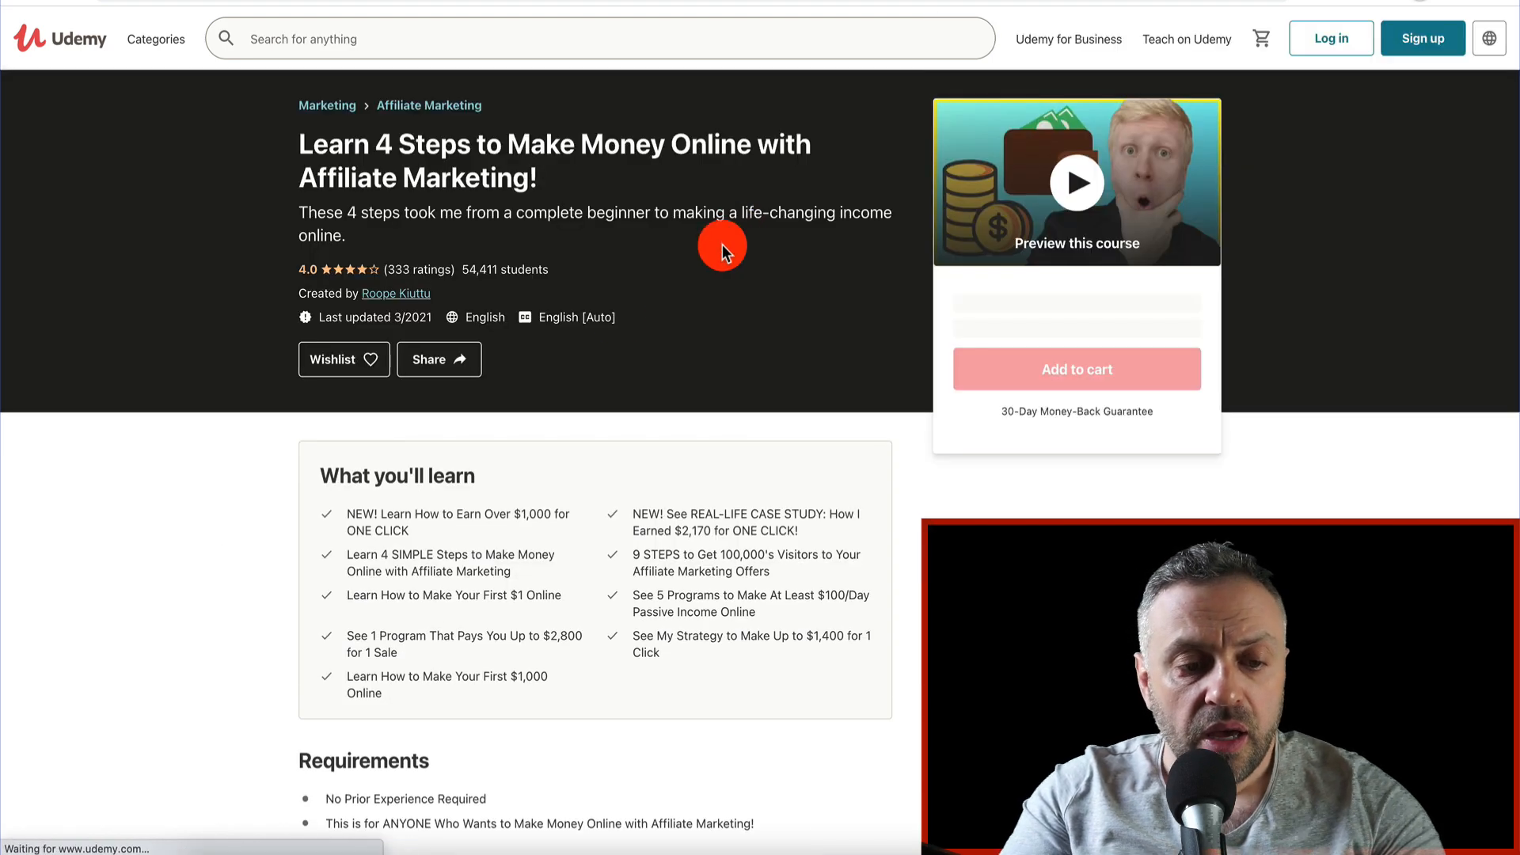
{"action": "scroll", "coordinate": [267, 602], "scroll_direction": "down", "scroll_amount": 8}
{"action": "scroll", "coordinate": [268, 595], "scroll_direction": "down", "scroll_amount": 5}
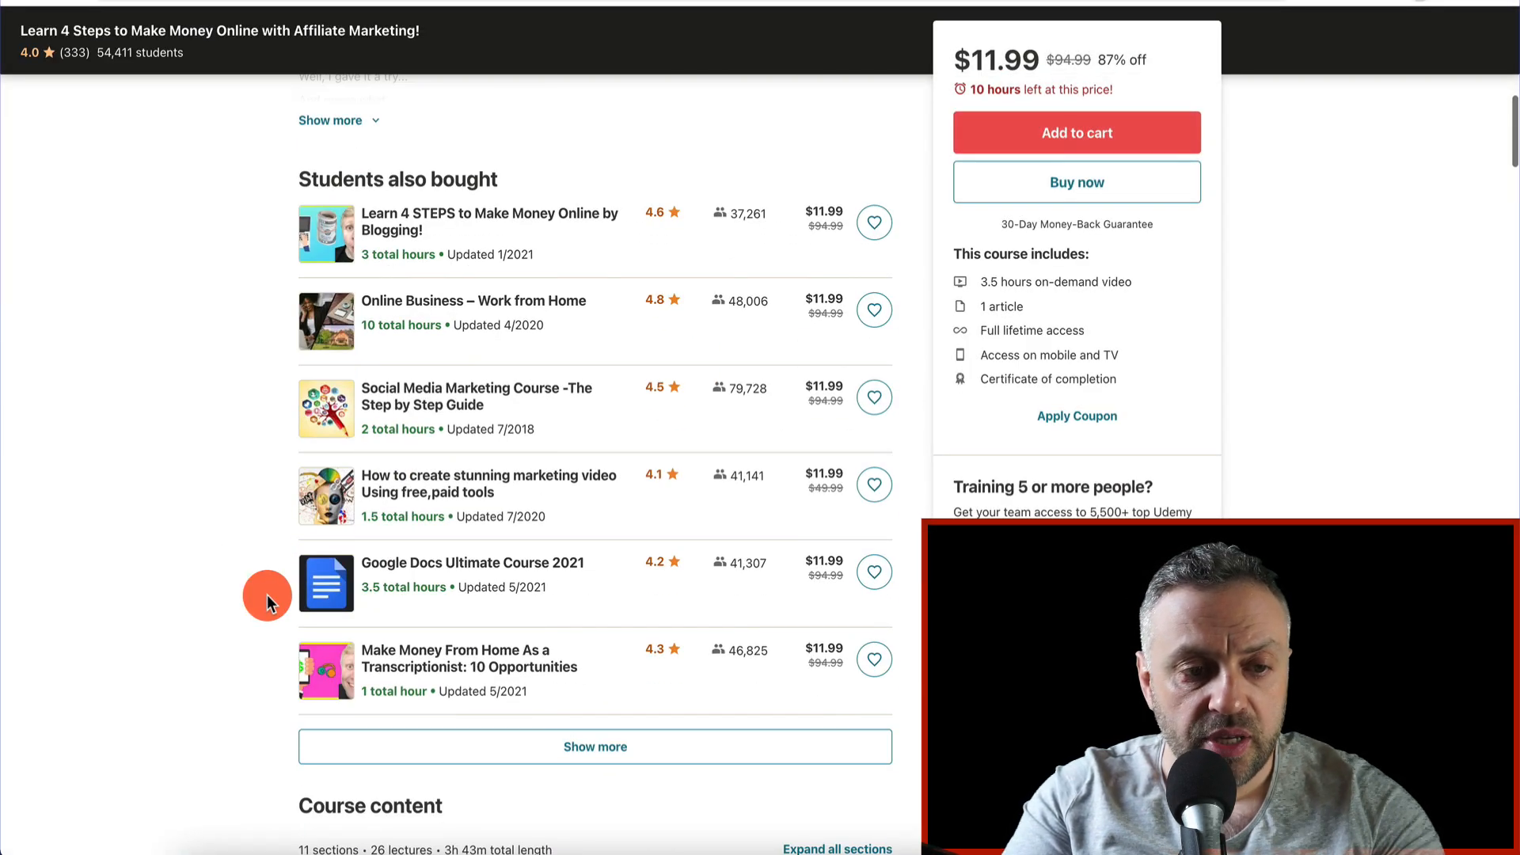
{"action": "scroll", "coordinate": [340, 428], "scroll_direction": "up", "scroll_amount": 3}
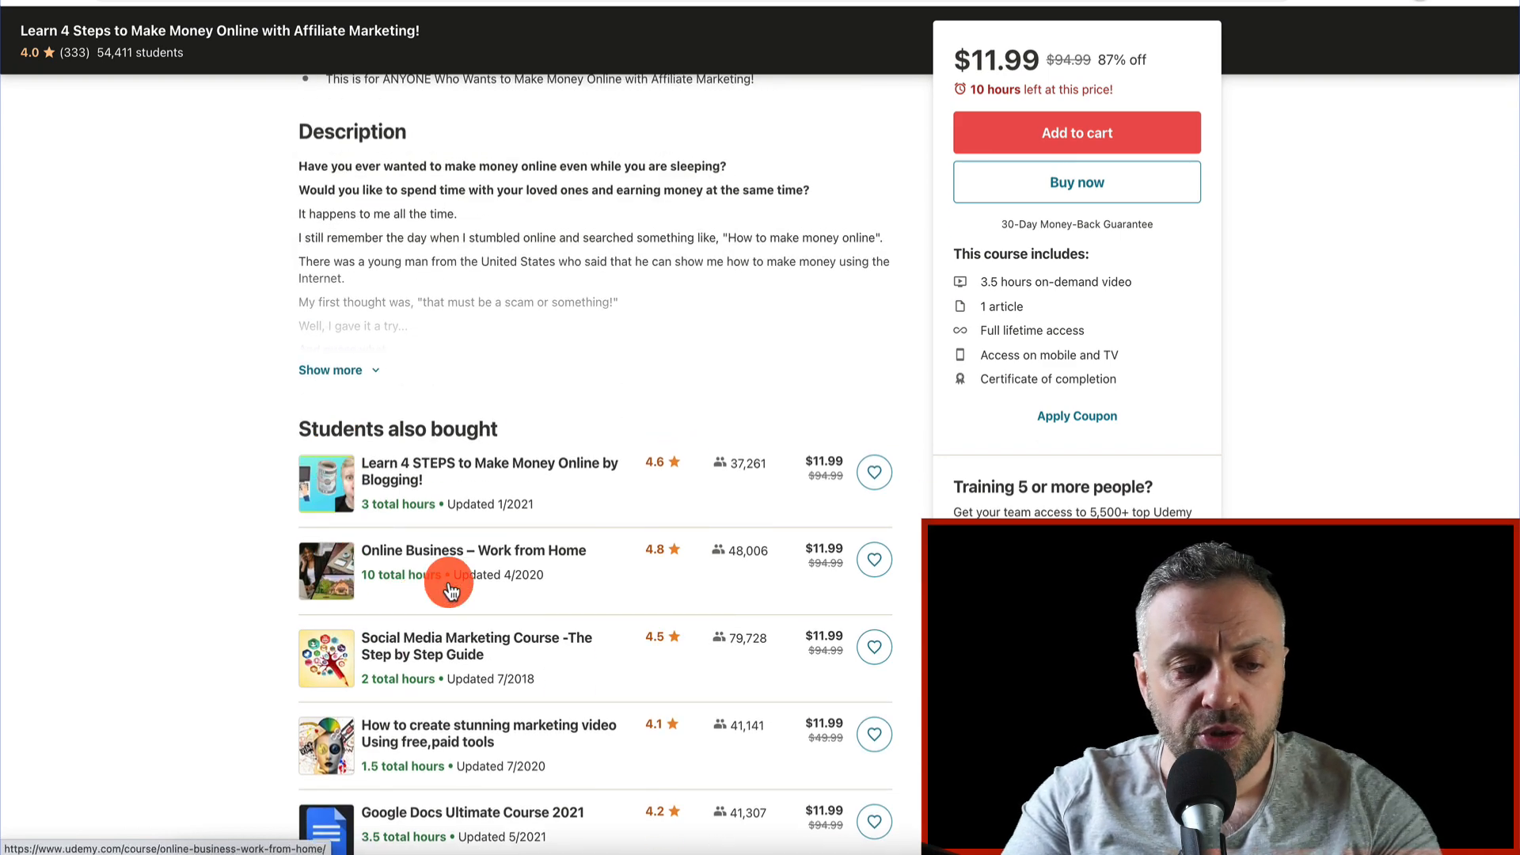
{"action": "scroll", "coordinate": [448, 590], "scroll_direction": "down", "scroll_amount": 4}
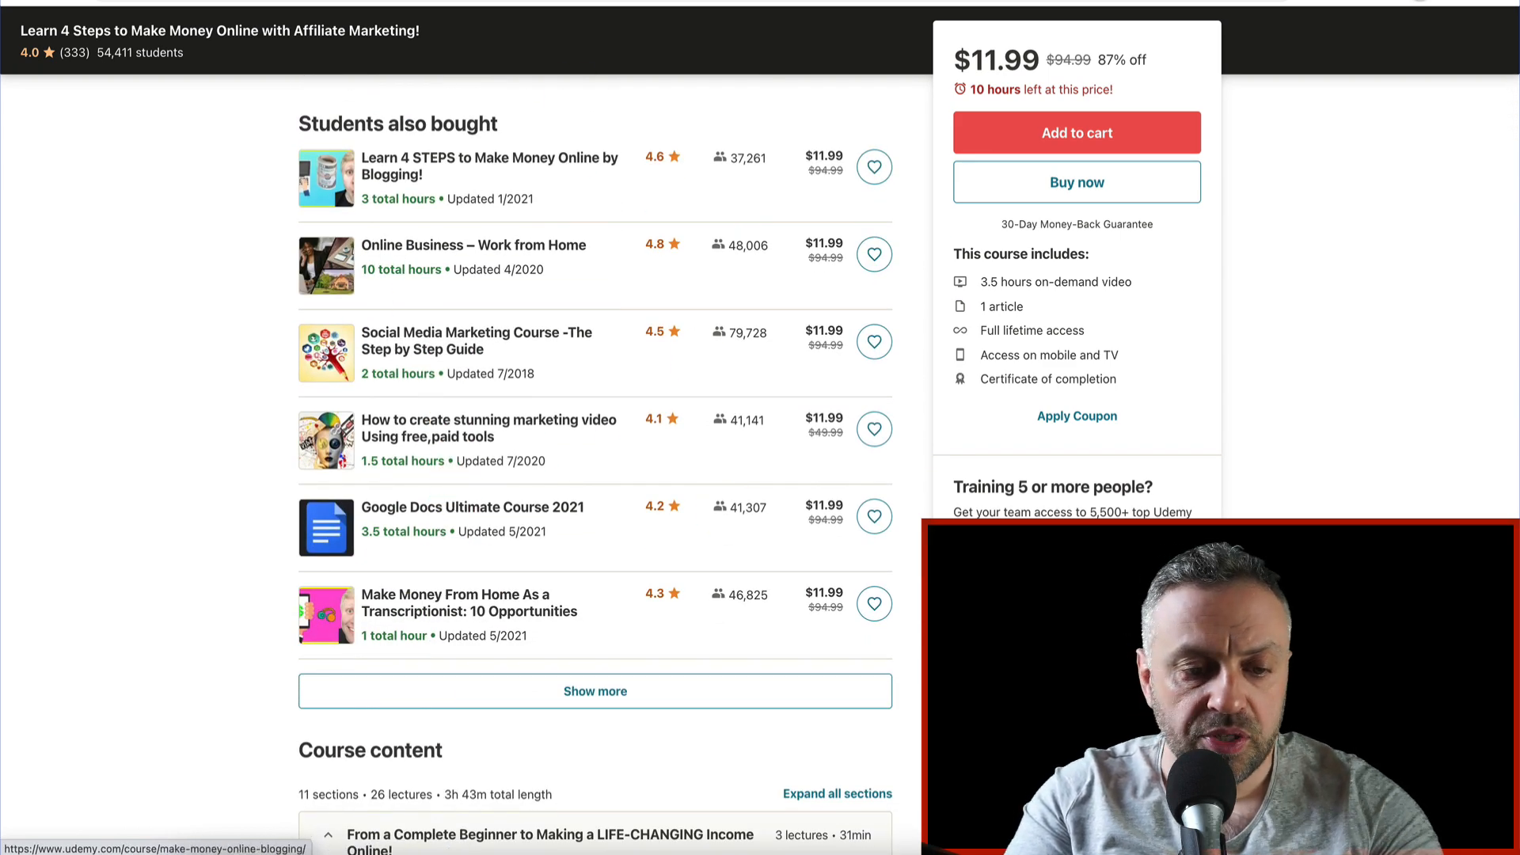
{"action": "scroll", "coordinate": [32, 404], "scroll_direction": "down", "scroll_amount": 7}
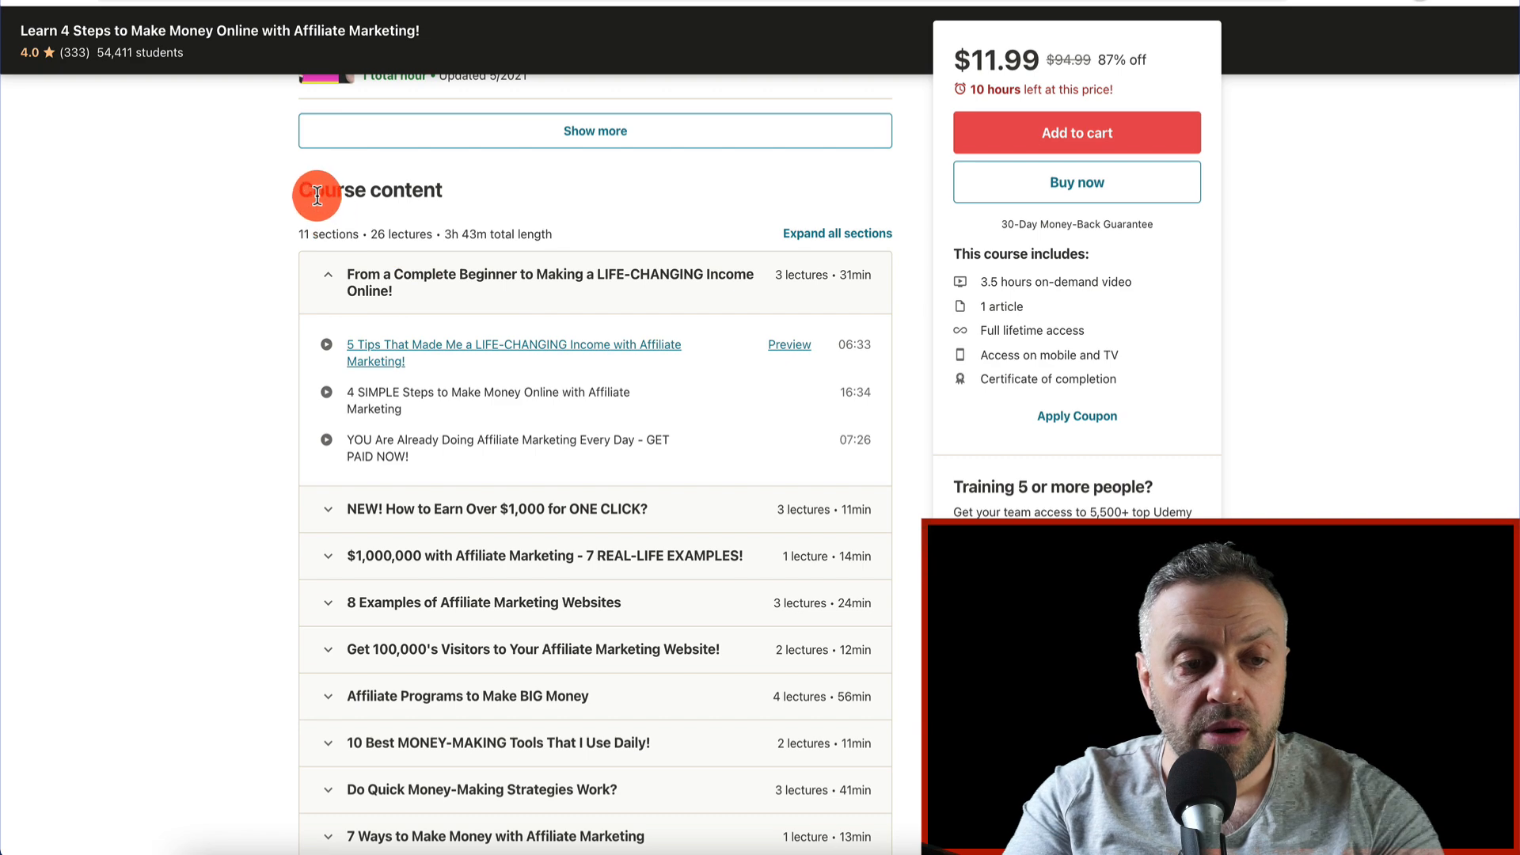
{"action": "scroll", "coordinate": [112, 562], "scroll_direction": "down", "scroll_amount": 2}
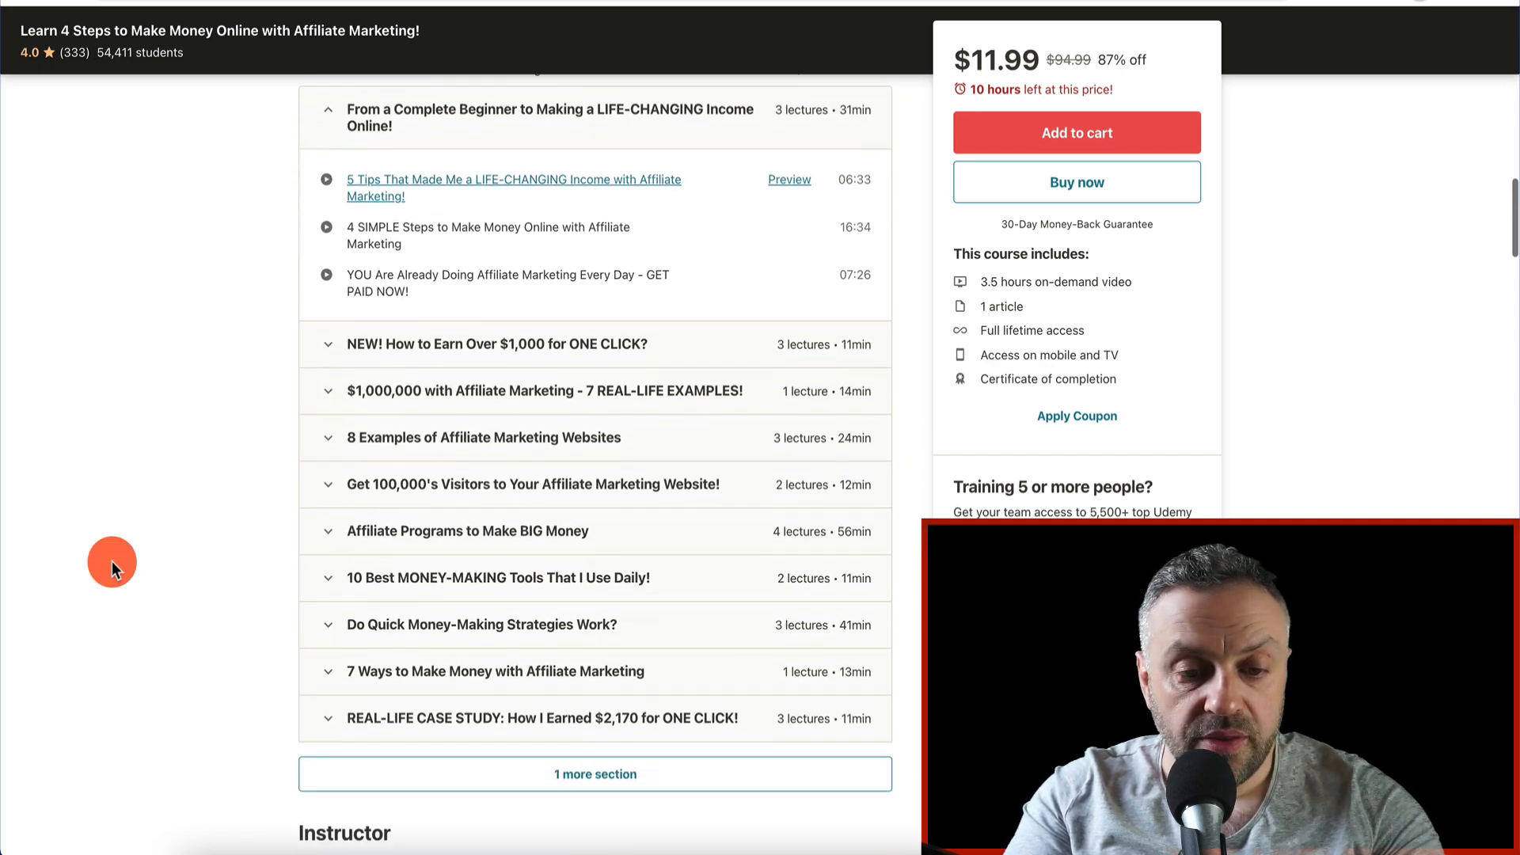
Step: Expand the affiliate marketing course's full description and read it along with the requirements and learning points
{"action": "scroll", "coordinate": [111, 562], "scroll_direction": "up", "scroll_amount": 15}
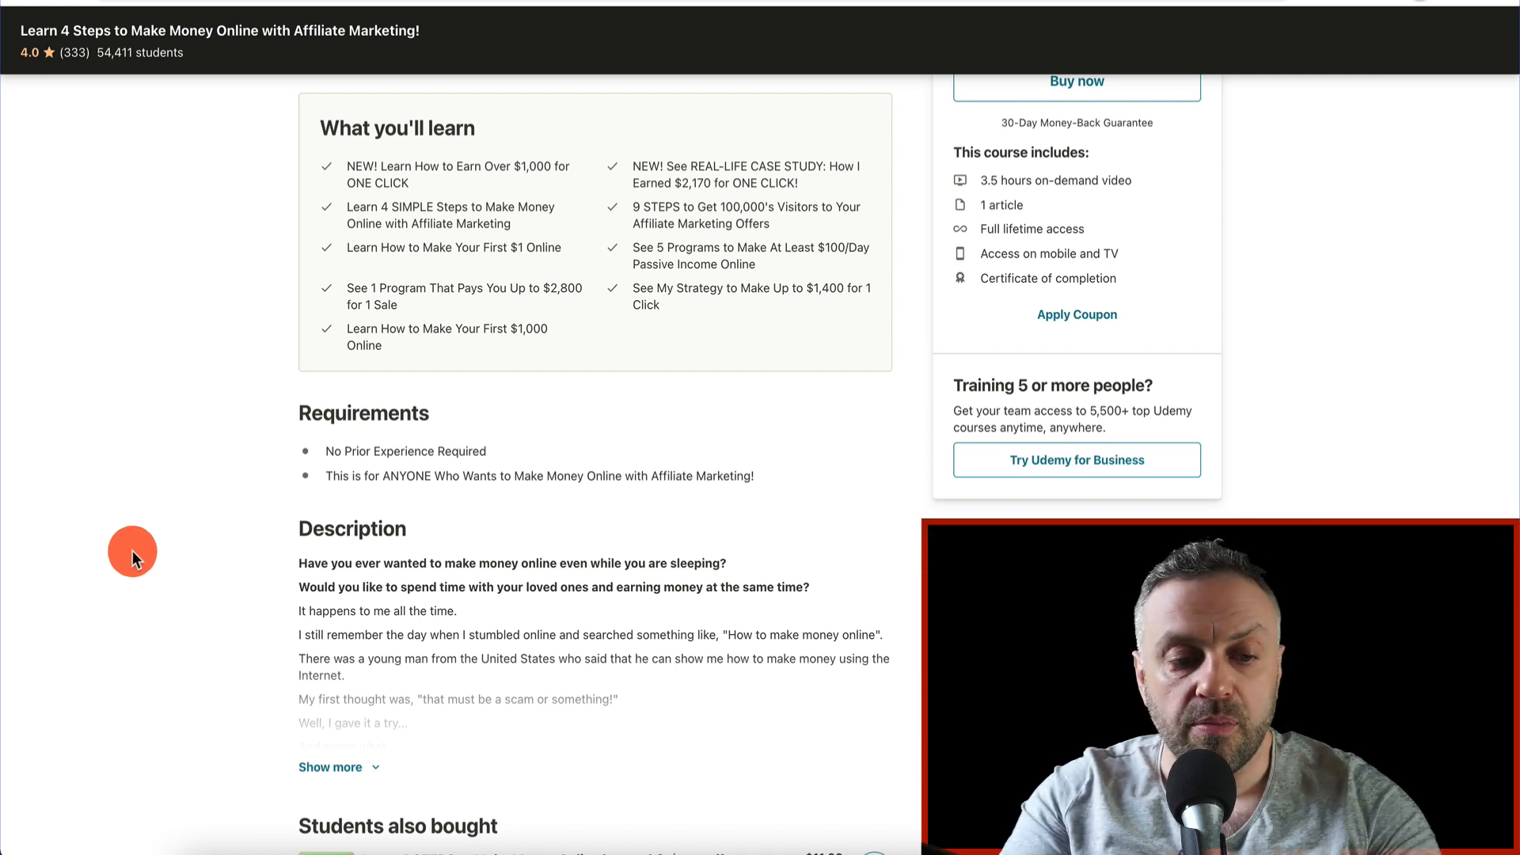
{"action": "scroll", "coordinate": [187, 479], "scroll_direction": "down", "scroll_amount": 3}
{"action": "left_click", "coordinate": [362, 614]}
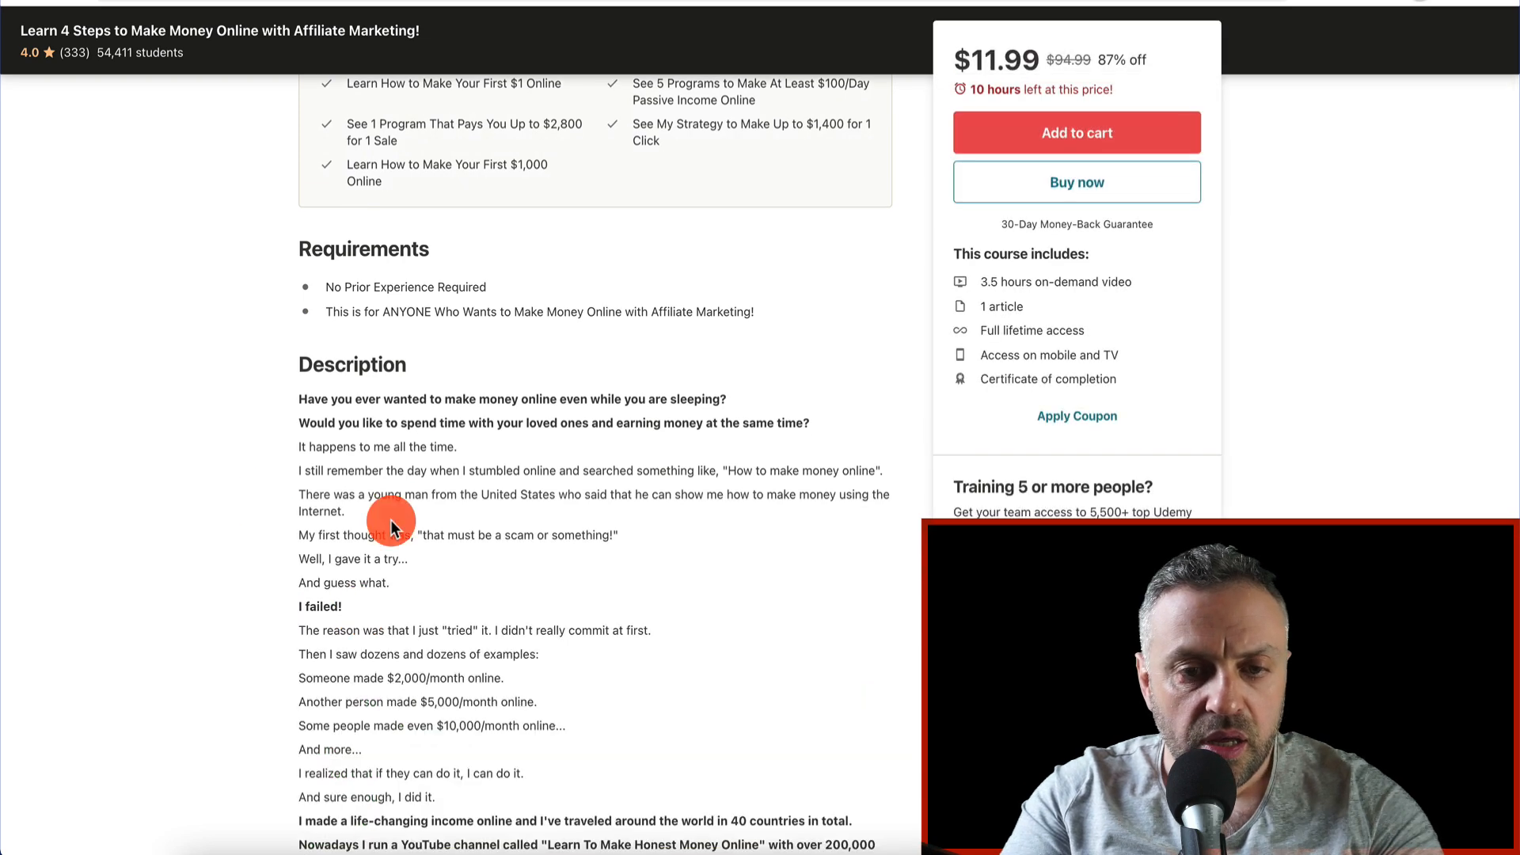
{"action": "scroll", "coordinate": [348, 559], "scroll_direction": "down", "scroll_amount": 6}
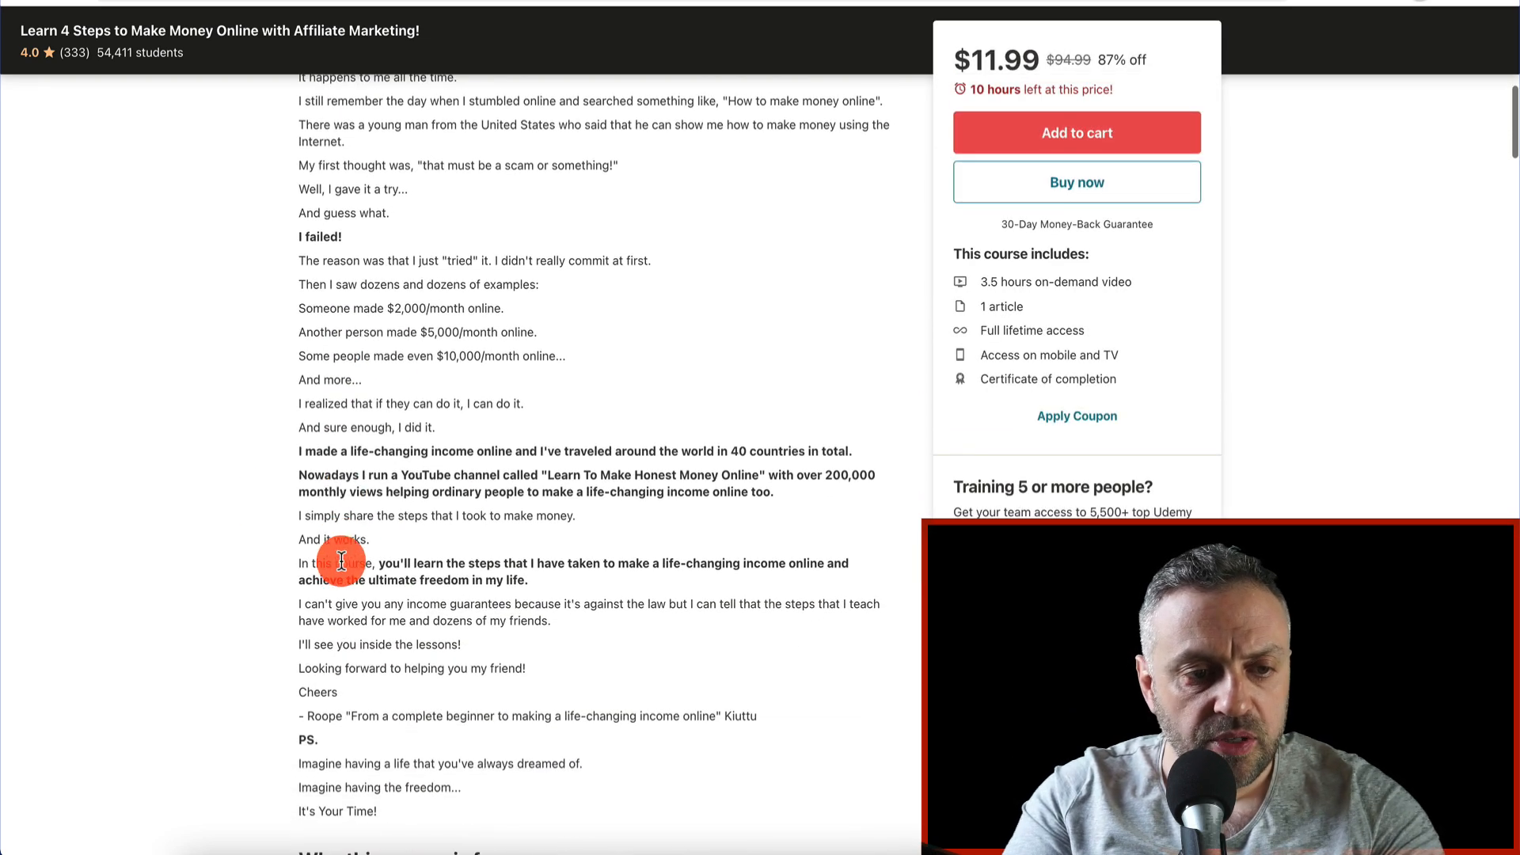
{"action": "scroll", "coordinate": [392, 537], "scroll_direction": "down", "scroll_amount": 2}
{"action": "scroll", "coordinate": [412, 634], "scroll_direction": "up", "scroll_amount": 10}
{"action": "scroll", "coordinate": [415, 495], "scroll_direction": "up", "scroll_amount": 2}
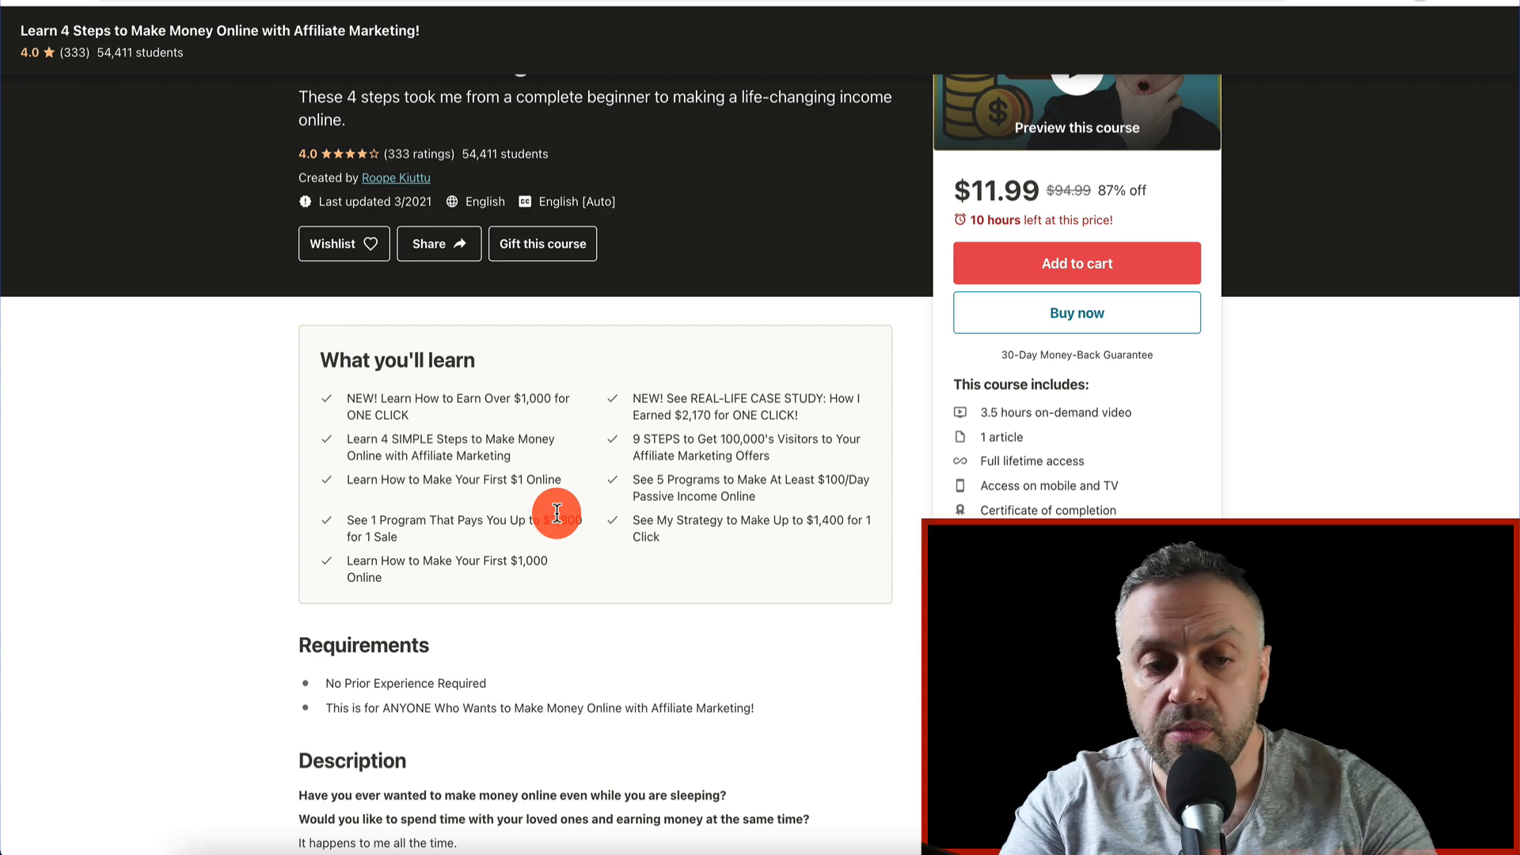
{"action": "scroll", "coordinate": [556, 513], "scroll_direction": "up", "scroll_amount": 2}
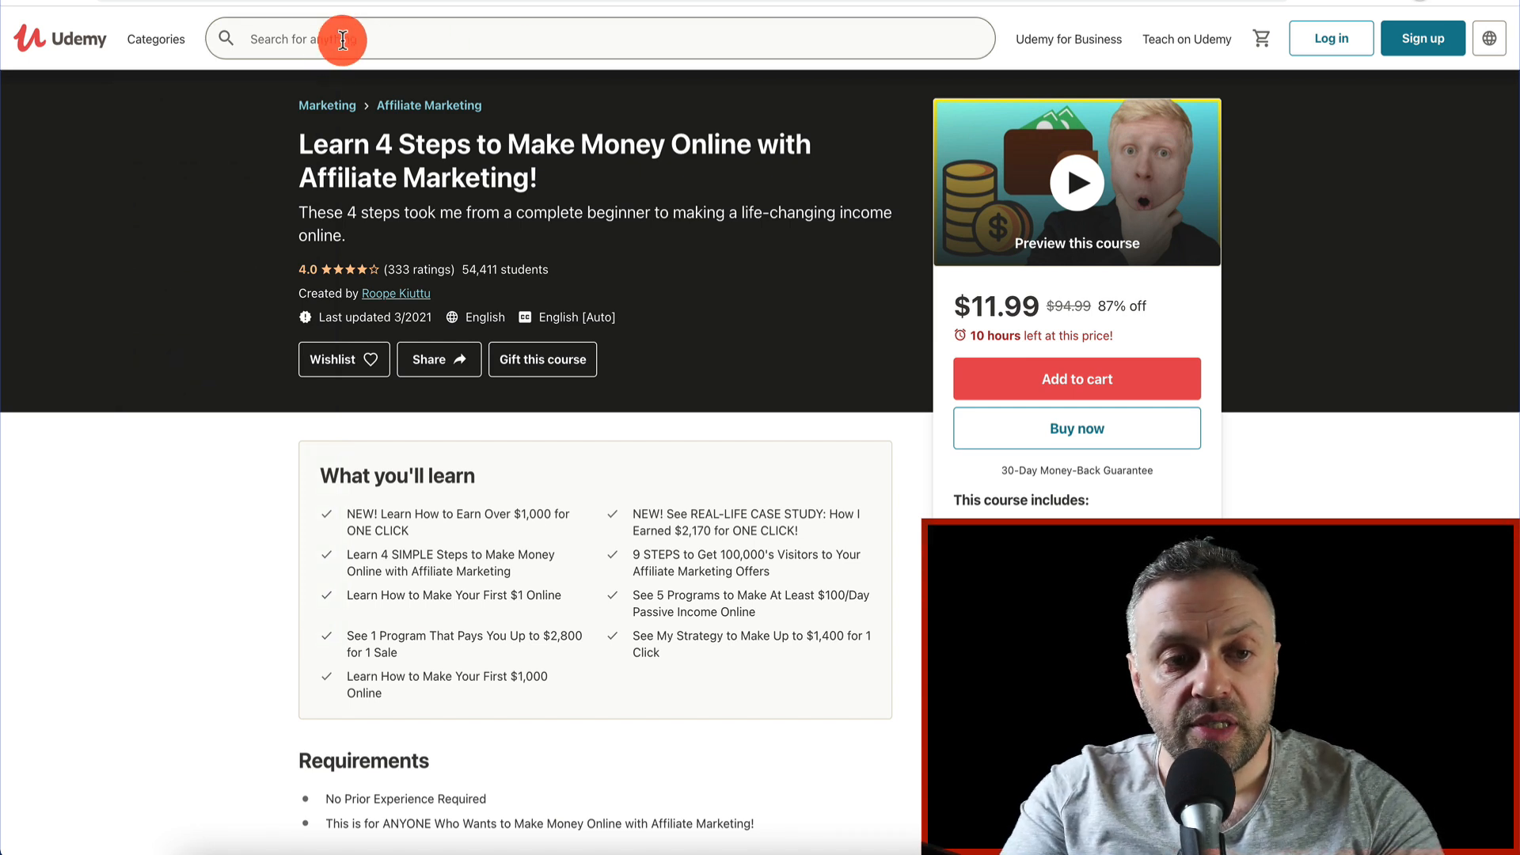
Step: Go back to the "make money online" results, reopen the "Learn 4 Steps" affiliate marketing course and skim its page
{"action": "scroll", "coordinate": [149, 150], "scroll_direction": "left", "scroll_amount": 5}
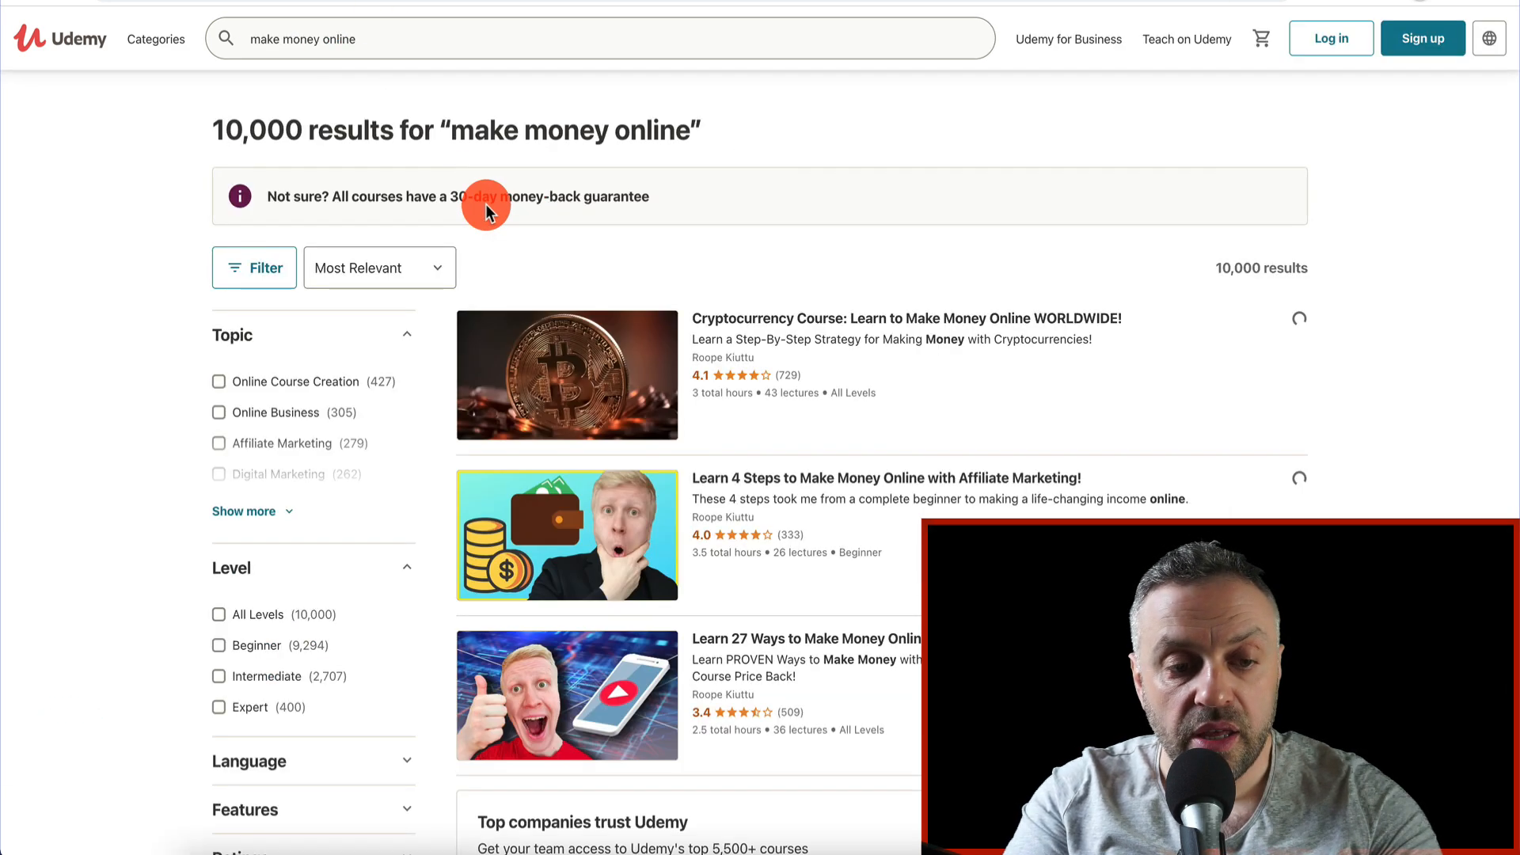
{"action": "left_click", "coordinate": [596, 531]}
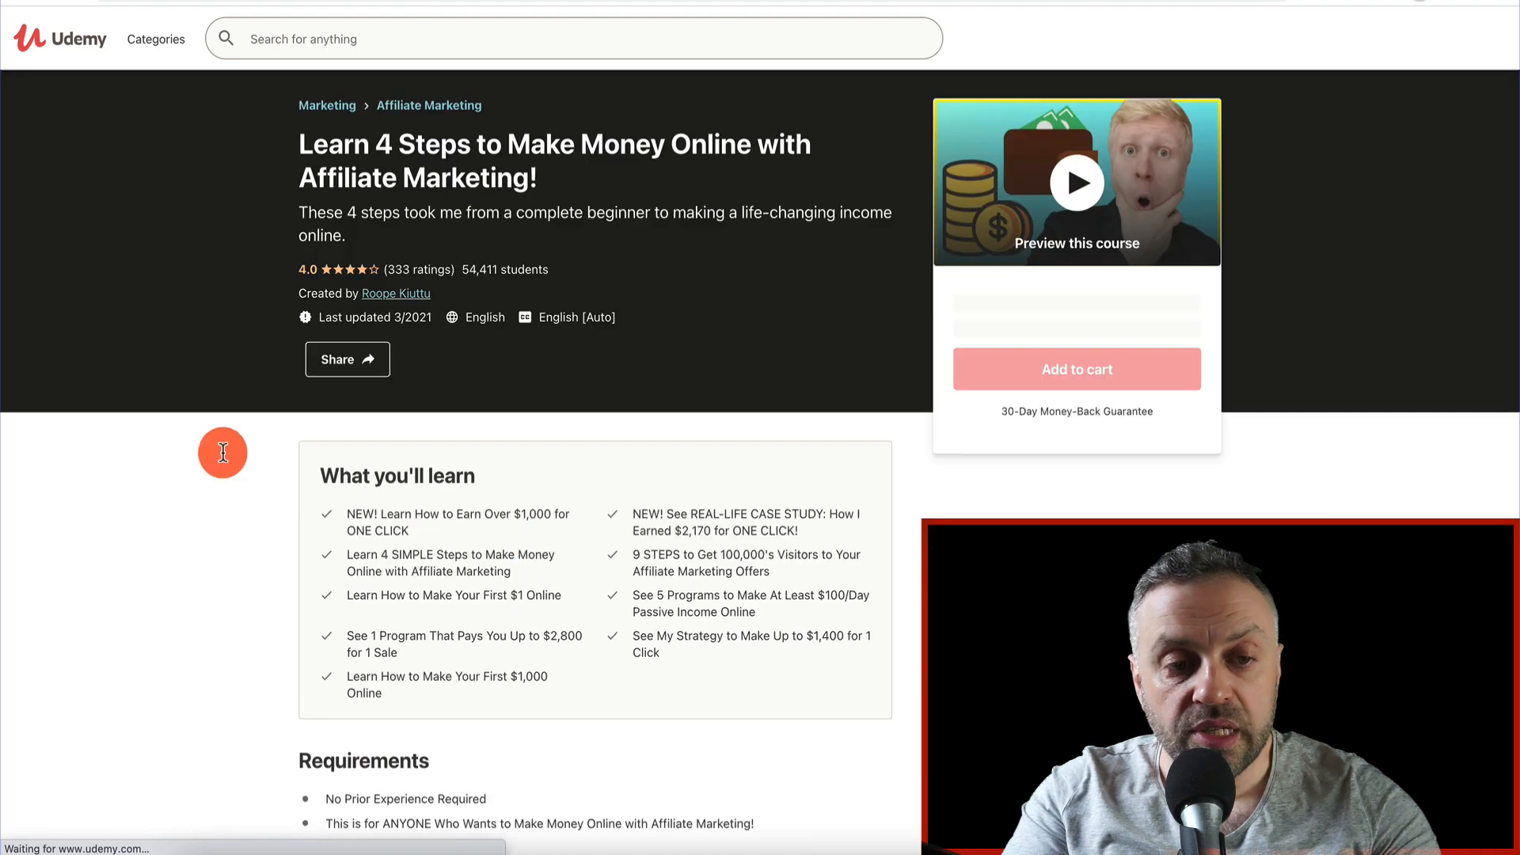
{"action": "scroll", "coordinate": [214, 449], "scroll_direction": "down", "scroll_amount": 10}
{"action": "scroll", "coordinate": [213, 449], "scroll_direction": "up", "scroll_amount": 10}
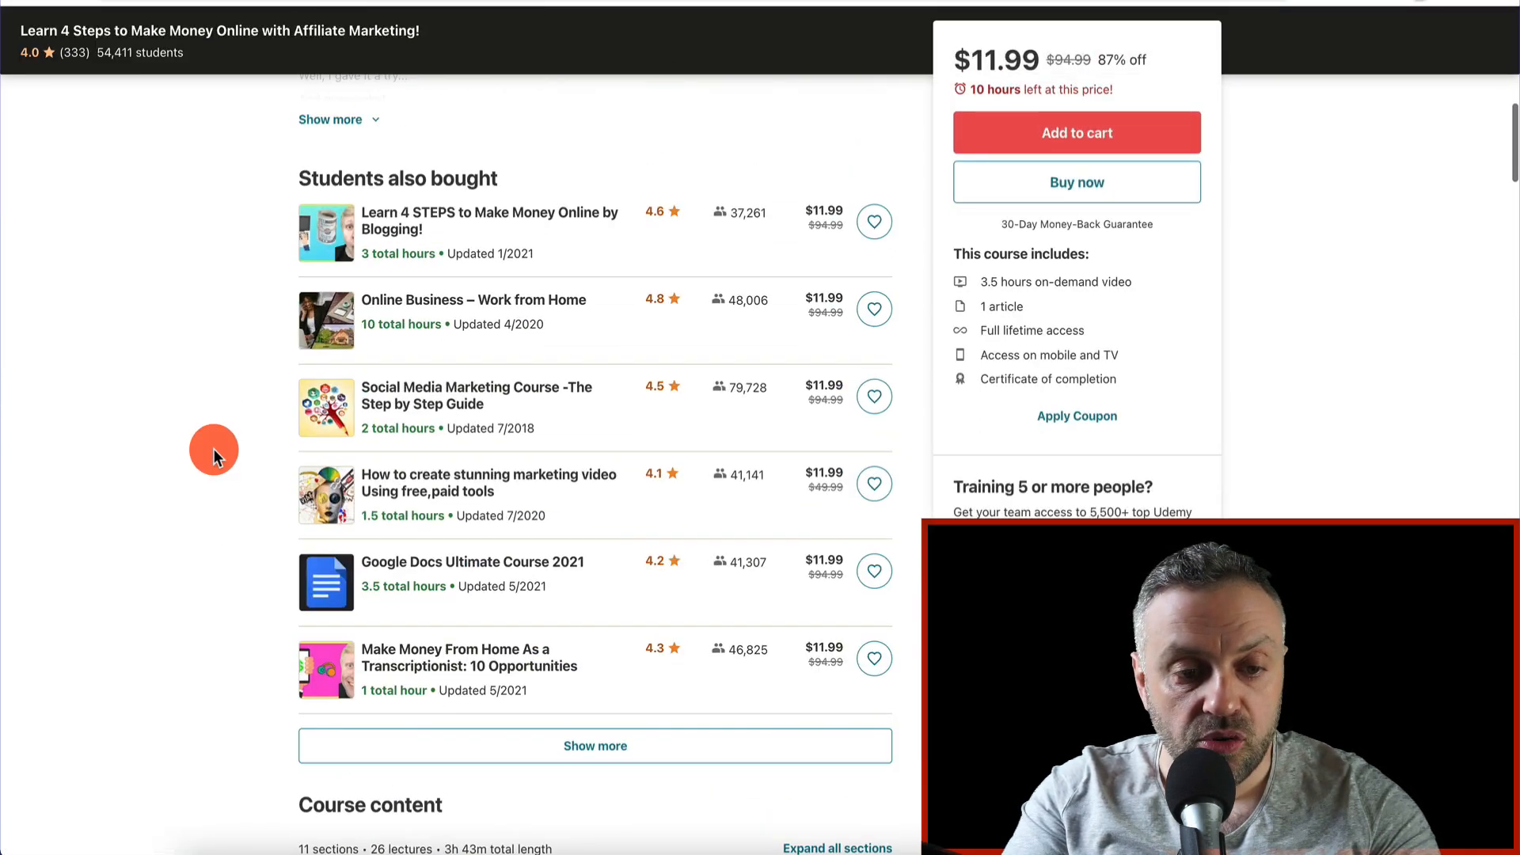